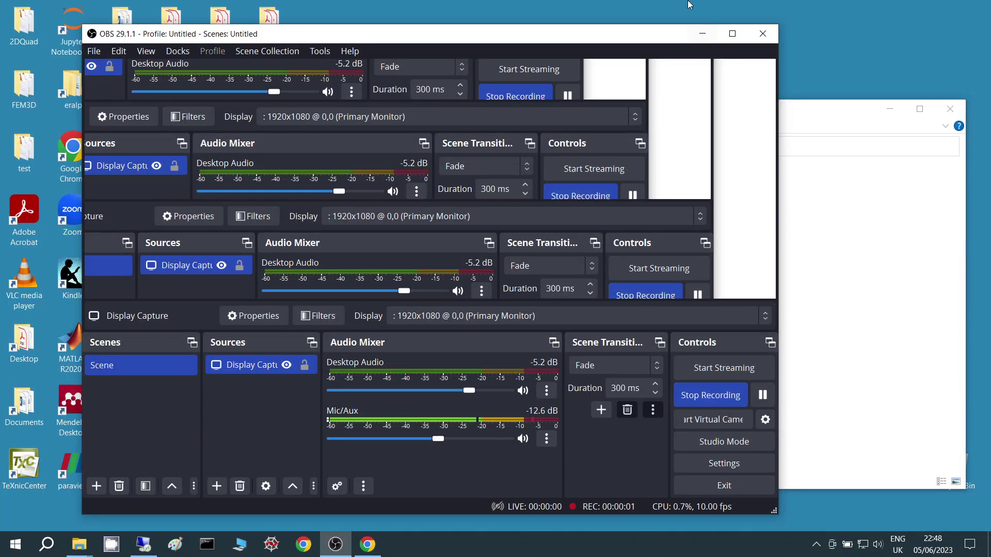
Switch to the remote desktop, open Chrome there and search the web for "github tarleton"
left_click(702, 35)
left_click(143, 544)
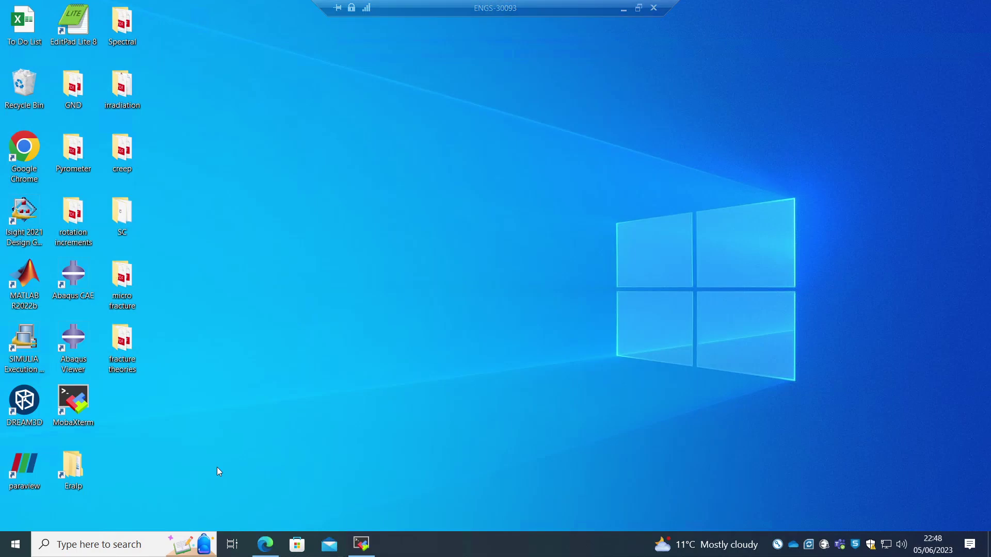
double_click(24, 168)
type("it")
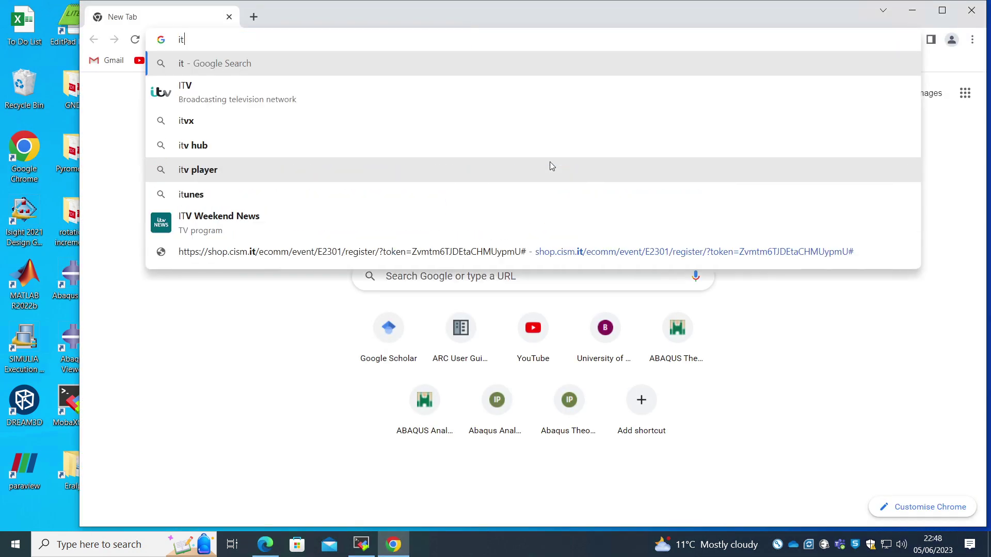
key("BackSpace")
key("BackSpace")
type("github")
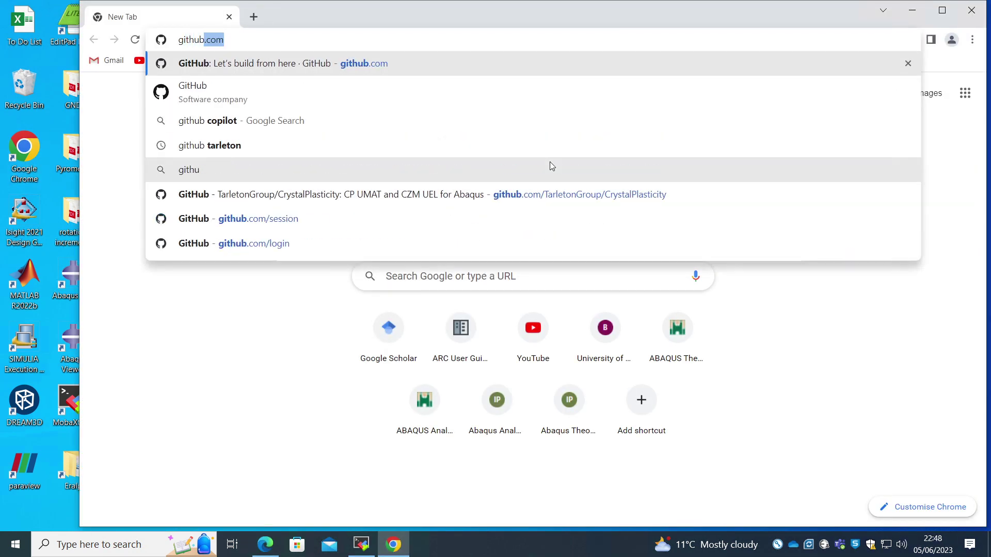
type(" ta")
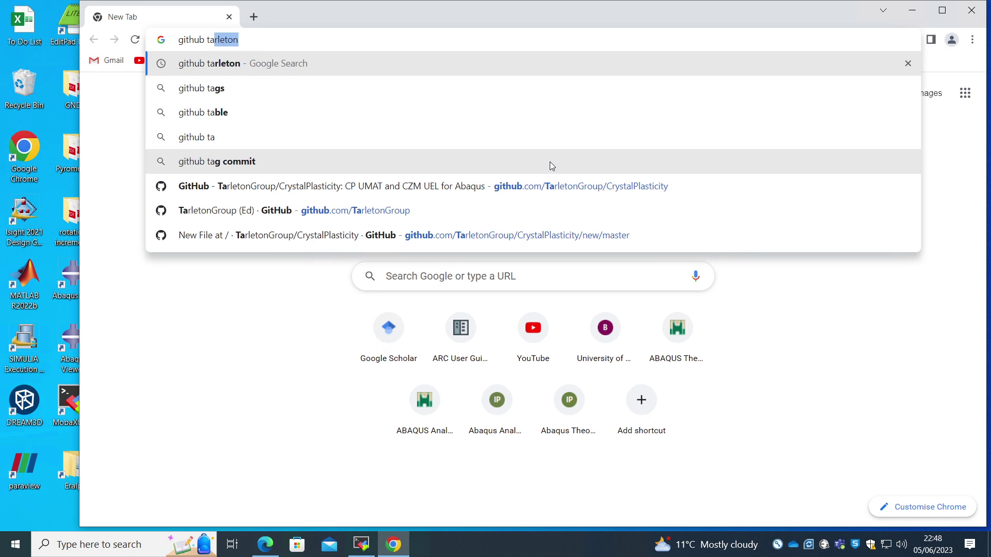
key("Return")
Open TarletonGroup's CrystalPlasticity repository on GitHub and download it as a ZIP archive
left_click(295, 229)
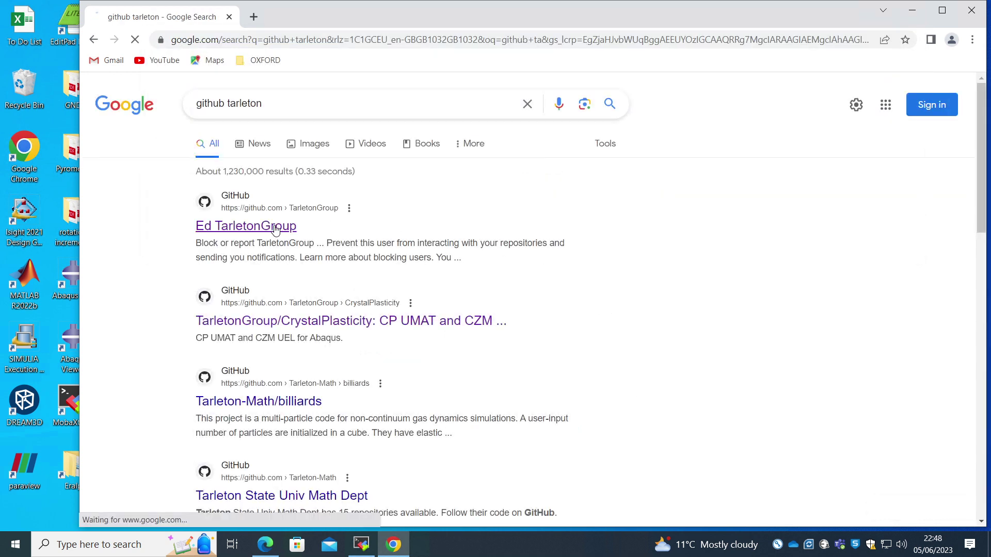
left_click(388, 228)
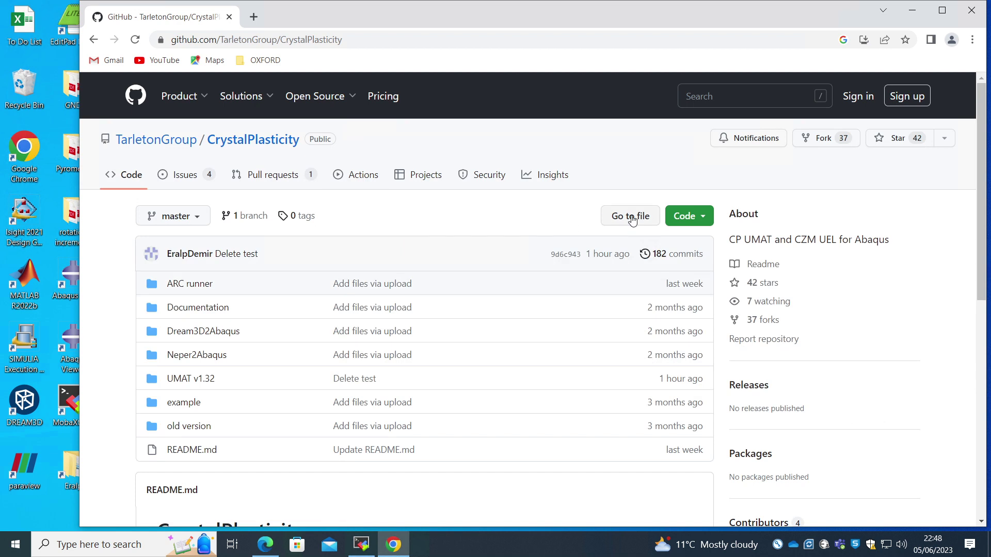
left_click(672, 216)
left_click(522, 417)
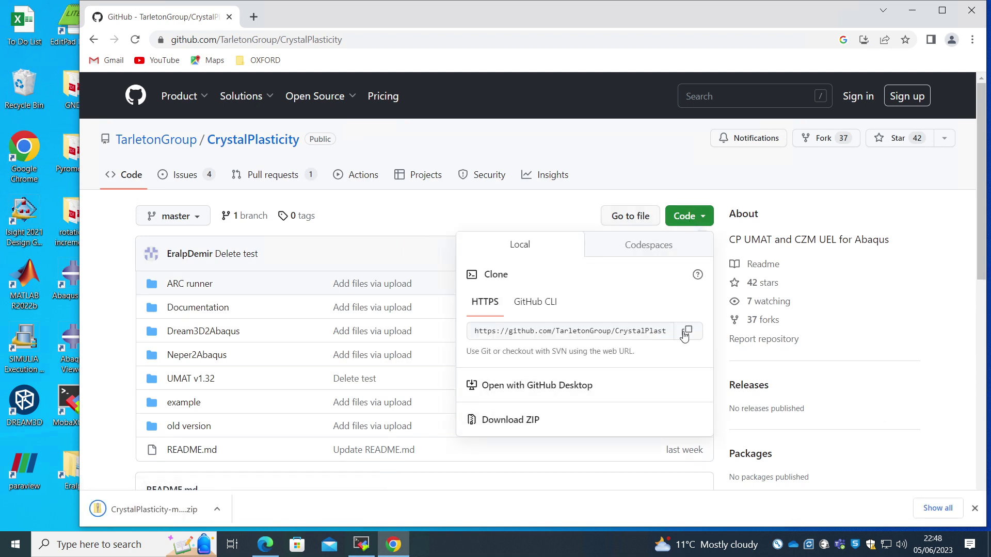
Extract the downloaded CrystalPlasticity-master archive within the Downloads folder
left_click(184, 511)
left_click(294, 111)
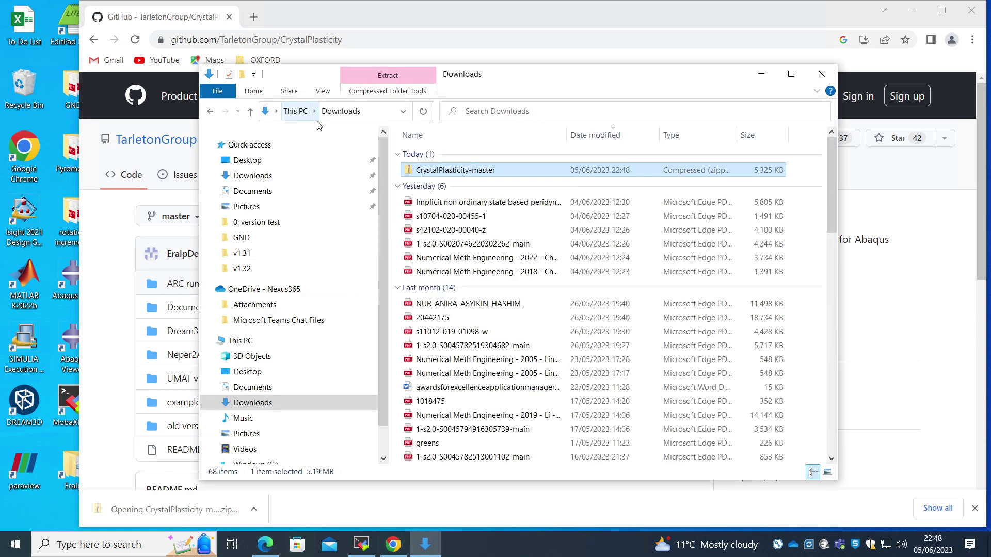
right_click(432, 172)
left_click(471, 257)
left_click(612, 397)
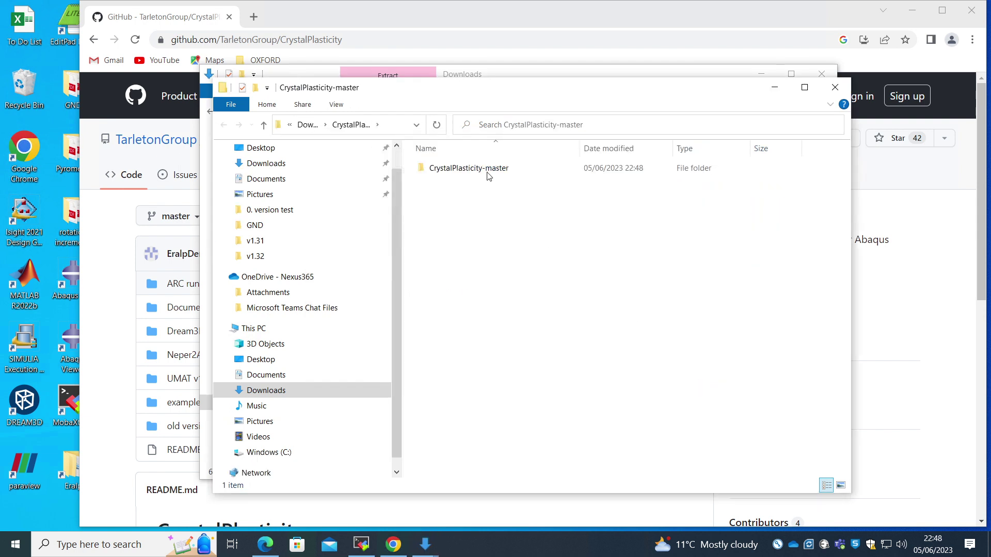
Copy the Dream3D2Abaqus folder from the extracted CrystalPlasticity-master folder to an empty area of the desktop
left_click(488, 174)
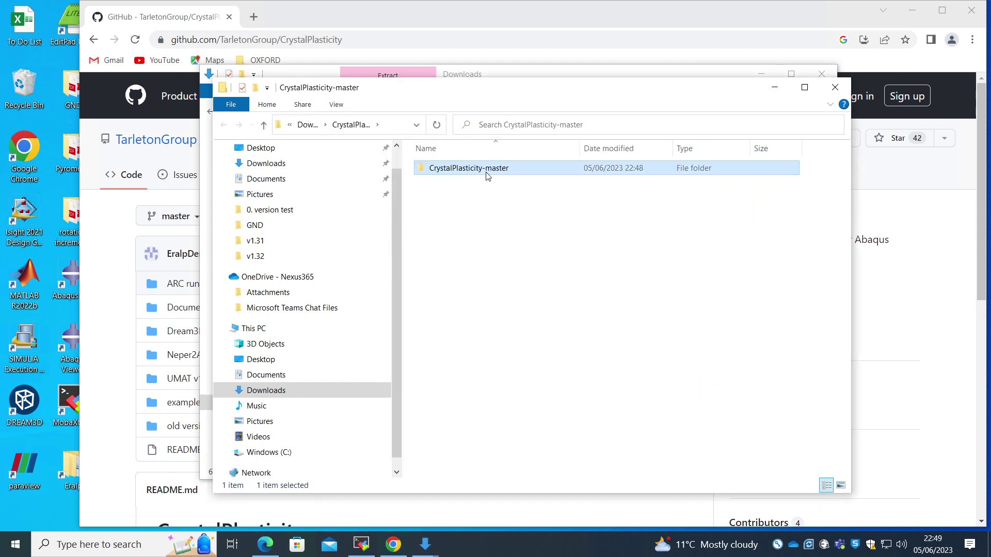
double_click(488, 175)
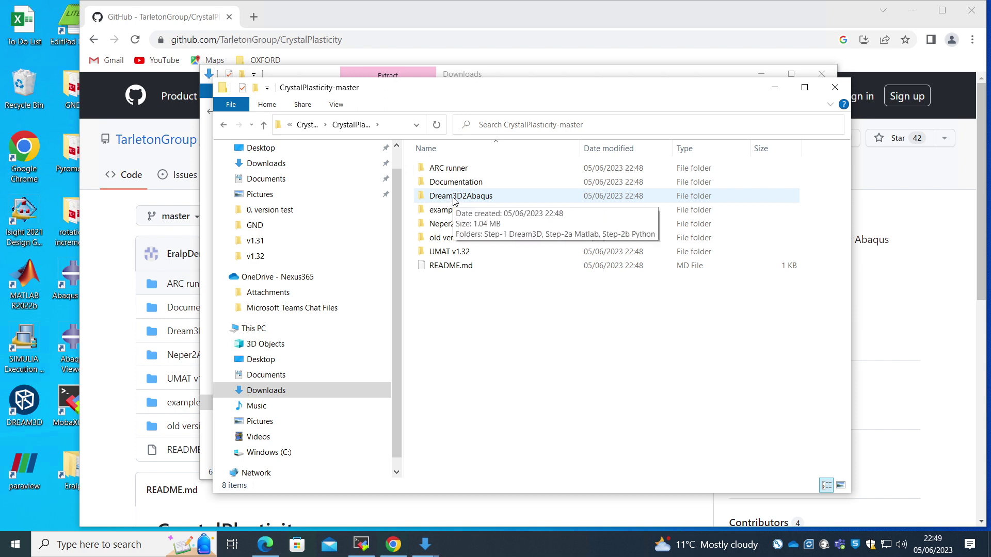
left_click(453, 199)
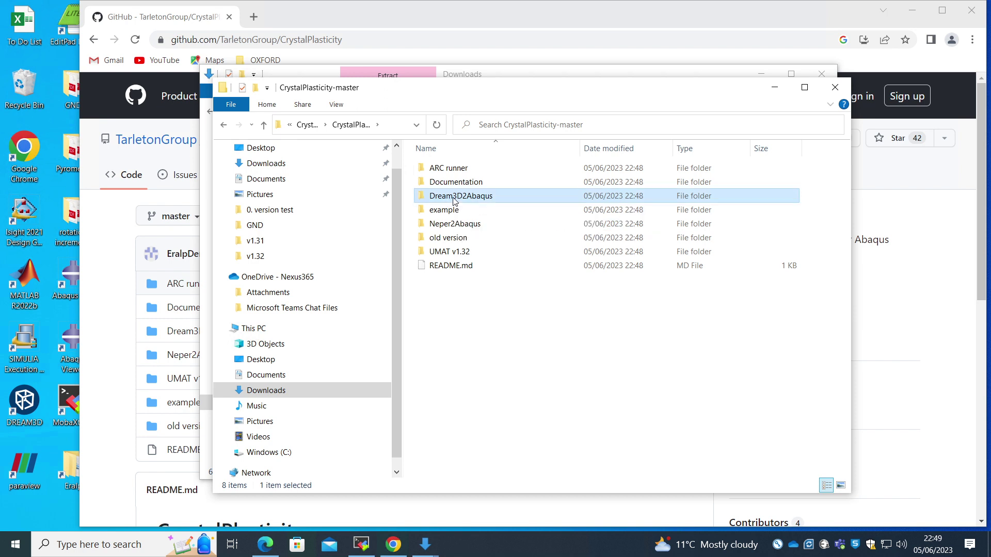
left_click(774, 86)
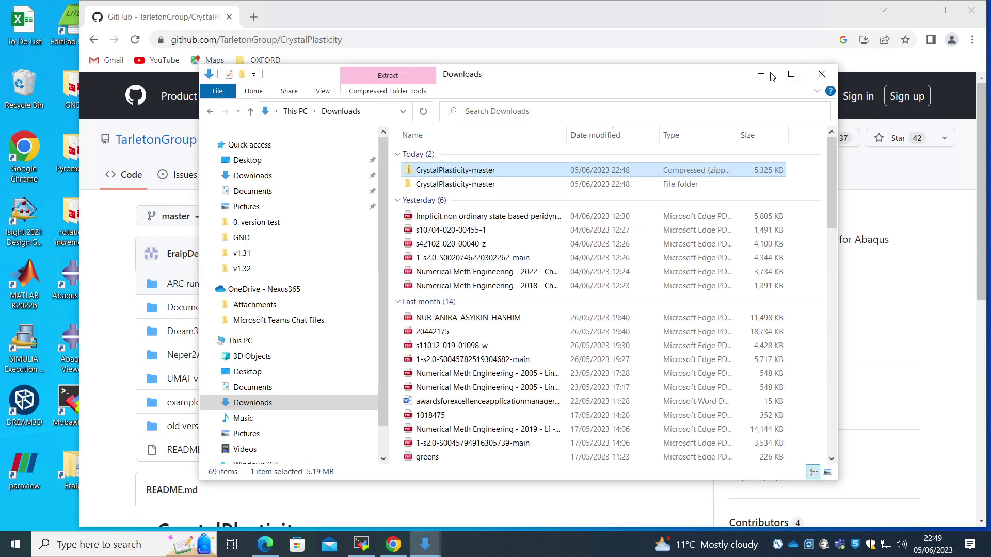
left_click(761, 74)
left_click(912, 10)
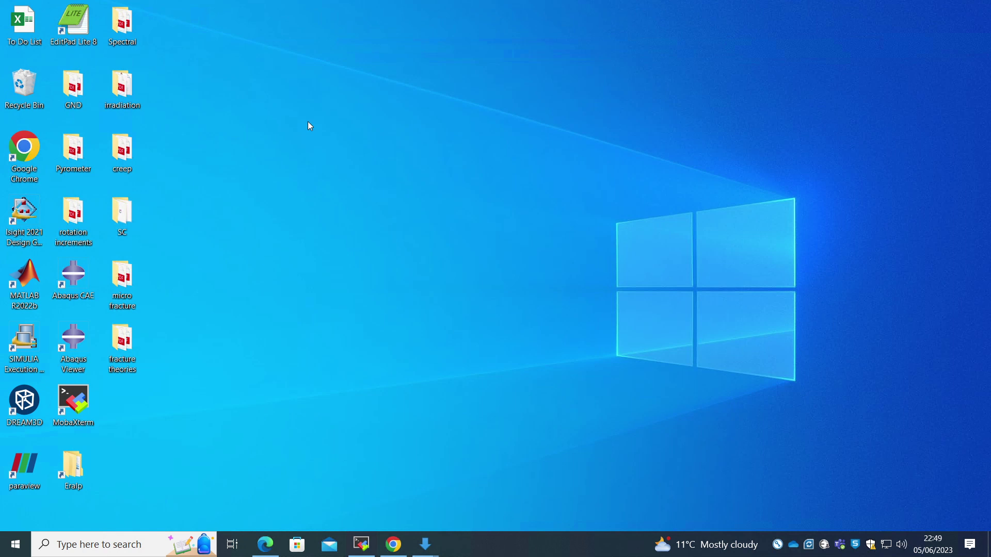
key("ctrl+v")
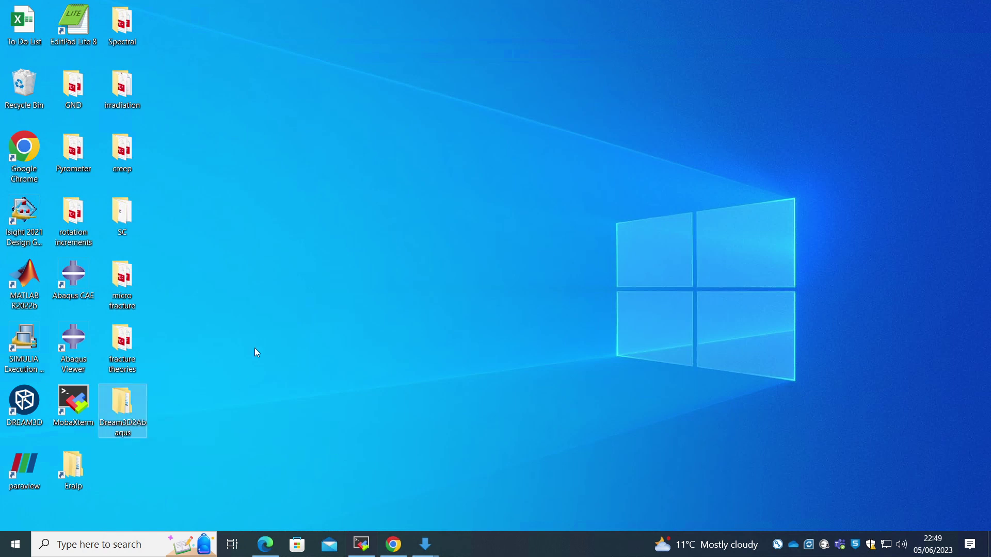
left_click_drag(138, 404, 335, 220)
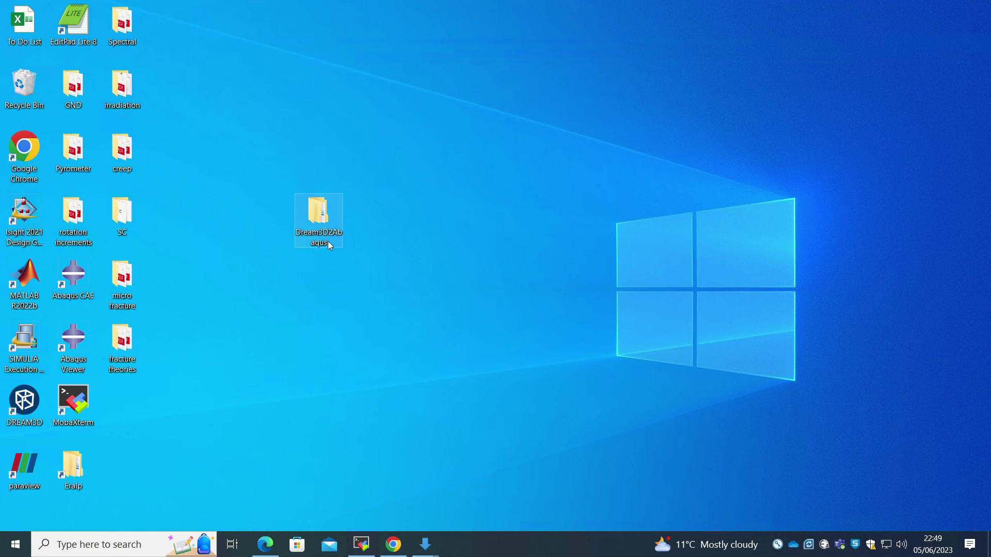
Open the desktop's Dream3D2Abaqus folder and create a subfolder named "Step-3" in it
double_click(320, 220)
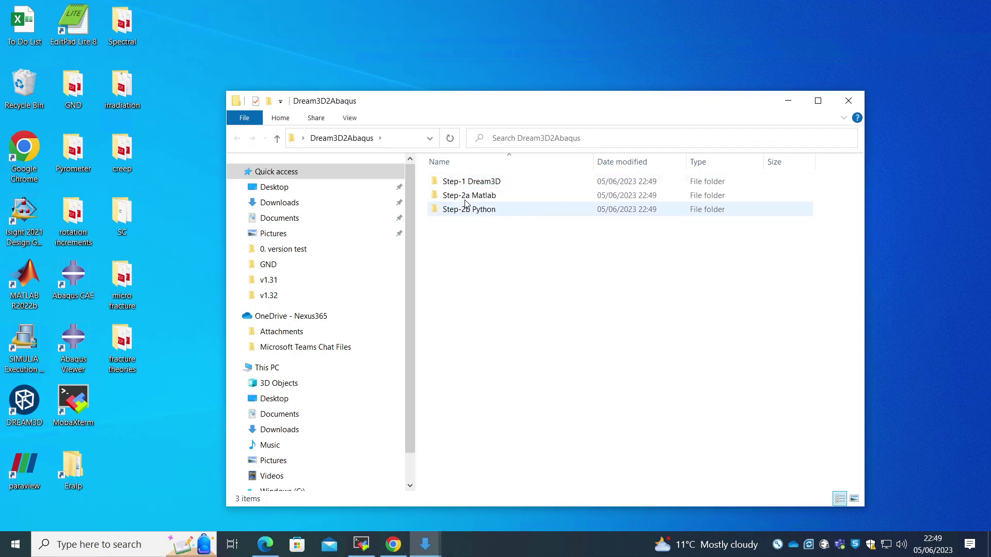
right_click(461, 230)
mouse_move(552, 423)
left_click(671, 419)
type("Step-3")
key("Return")
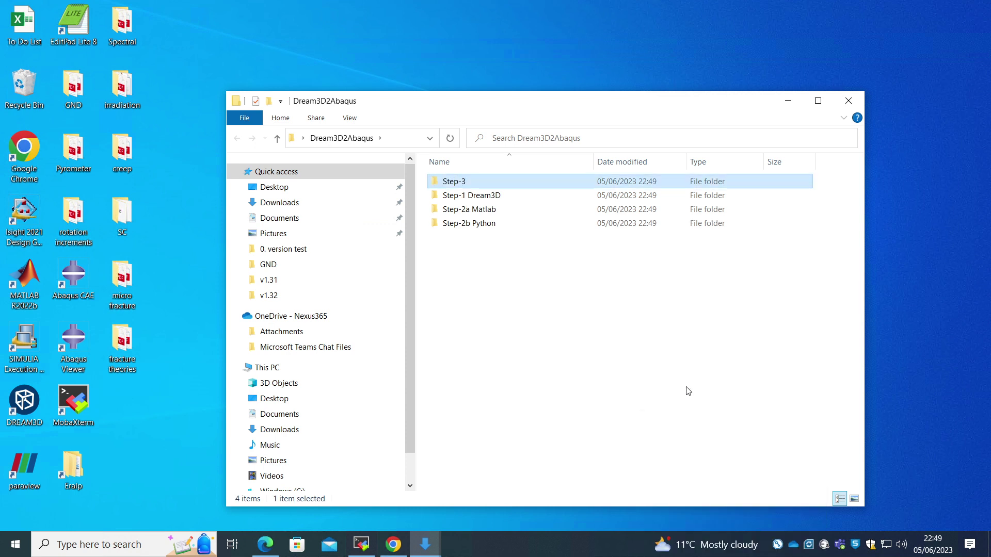
Rename the Step-3 folder as "Step-3 Abaqus" and sort the folders by name in ascending order
left_click(484, 184)
left_click(480, 181)
type("Abaqus")
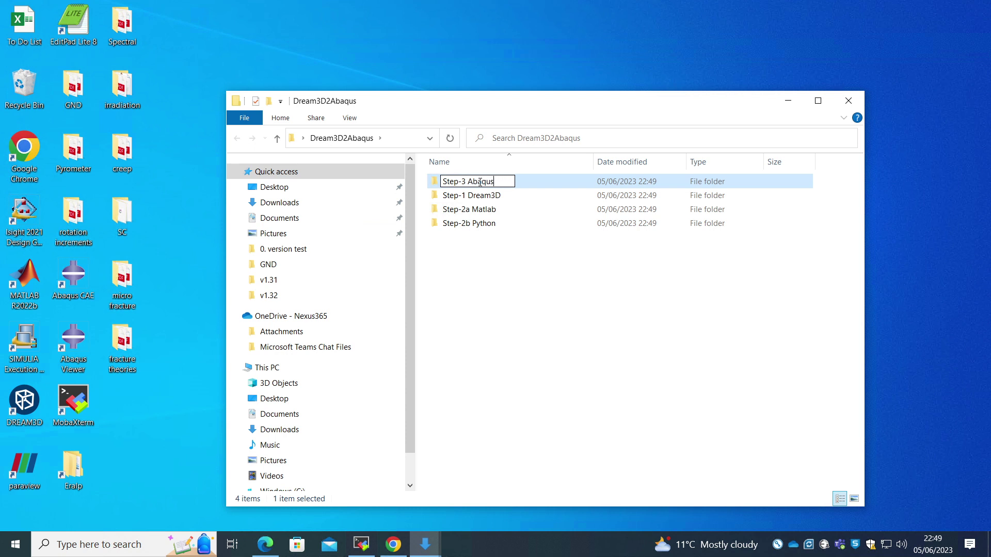
key("Return")
left_click(478, 167)
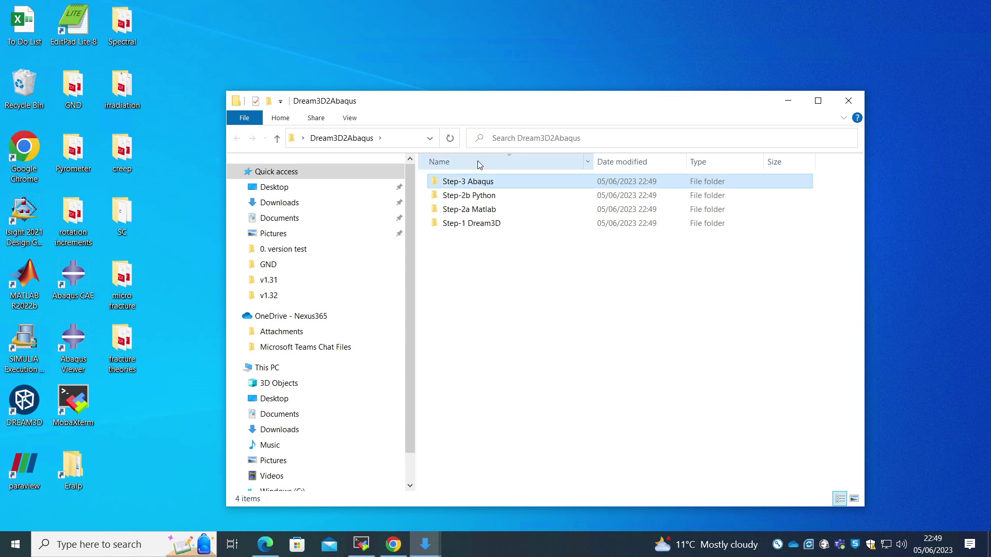
left_click(478, 167)
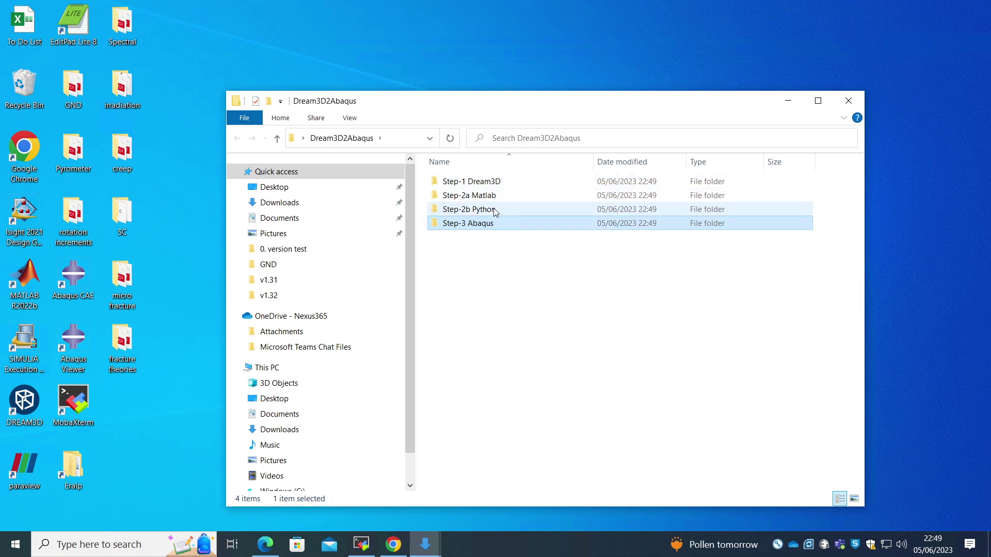
Open the Step-1 Dream3D folder
left_click(488, 225)
left_click(467, 265)
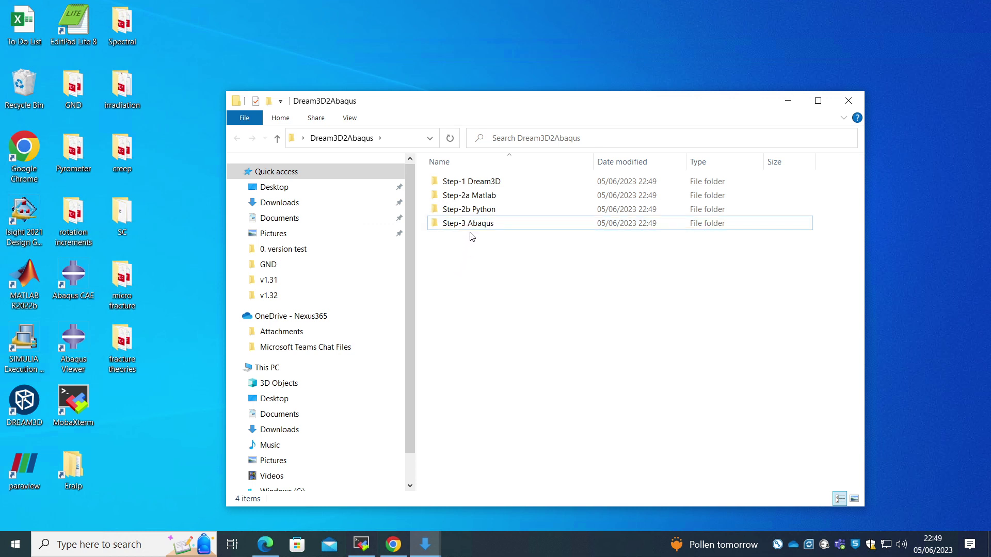
double_click(478, 183)
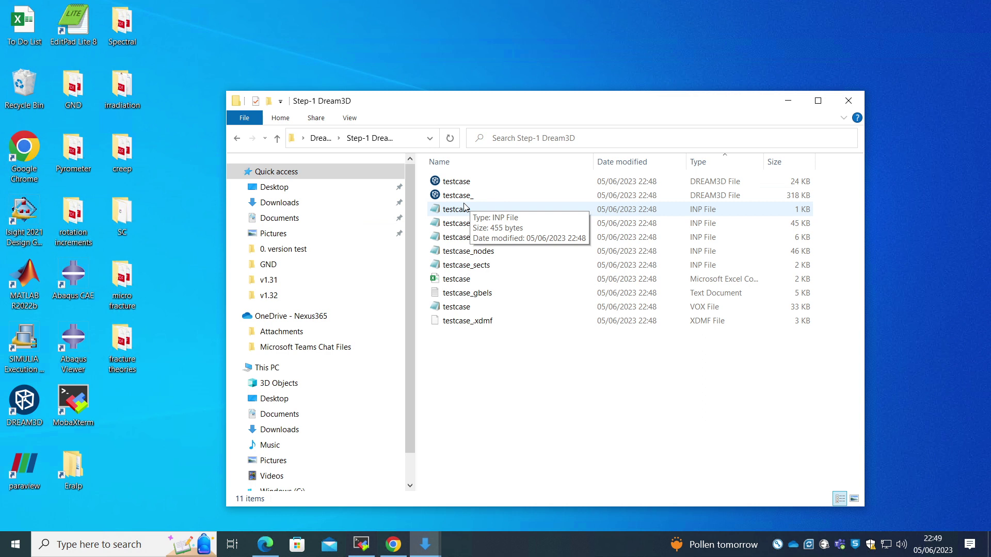
Search the web for "bluequartz dream3d" in a new Chrome tab and open BlueQuartz's DREAM3D website
left_click(400, 554)
left_click(255, 17)
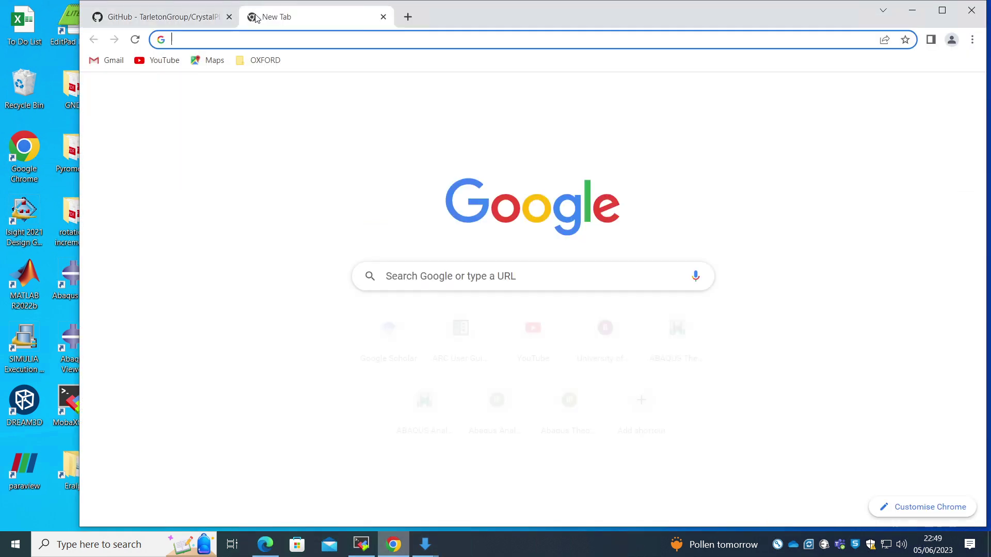
type("b")
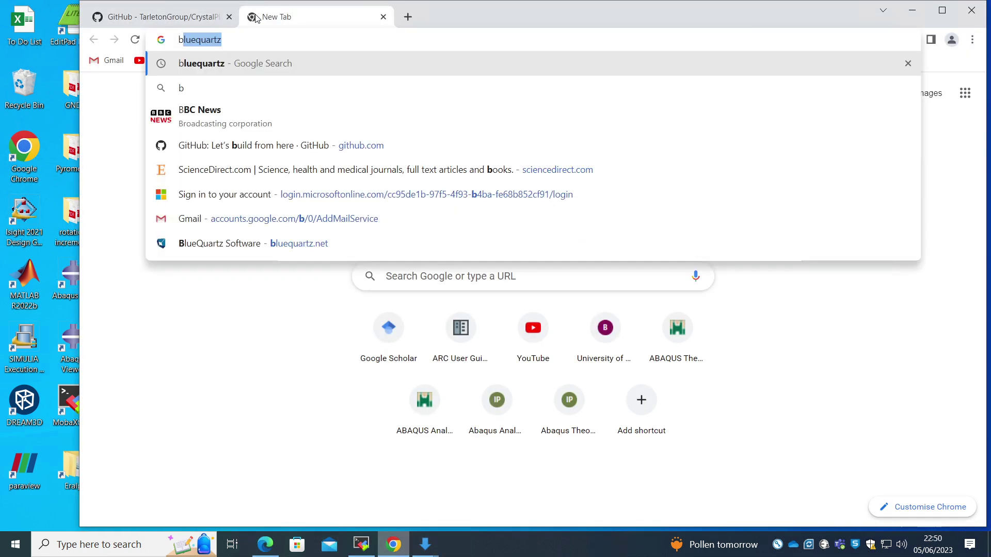
key("Right")
type("dr")
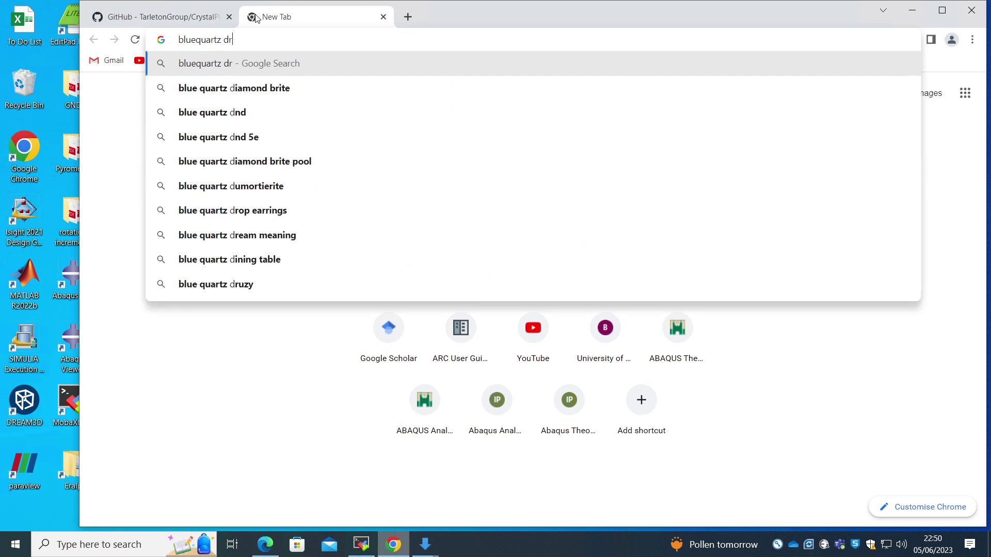
type("eam3d")
key("Return")
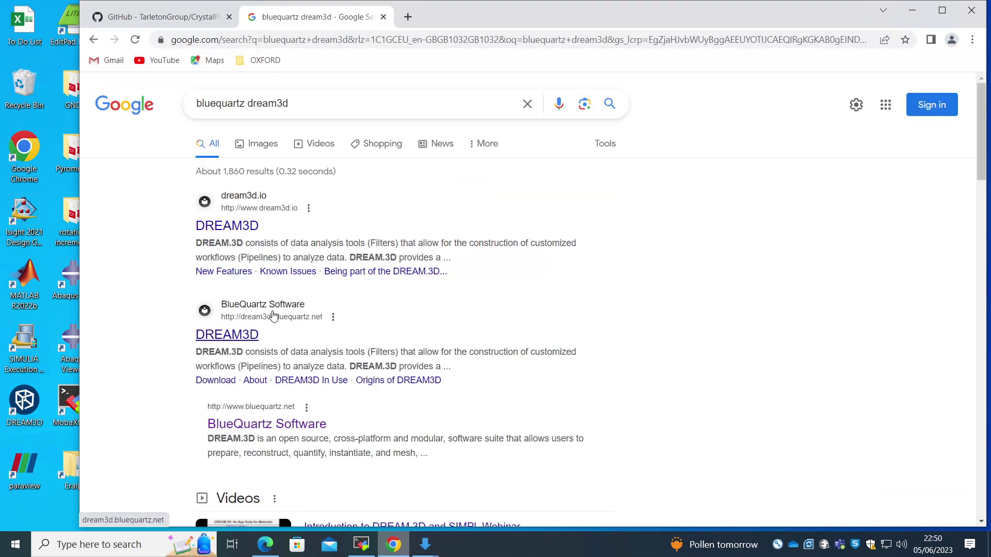
left_click(241, 336)
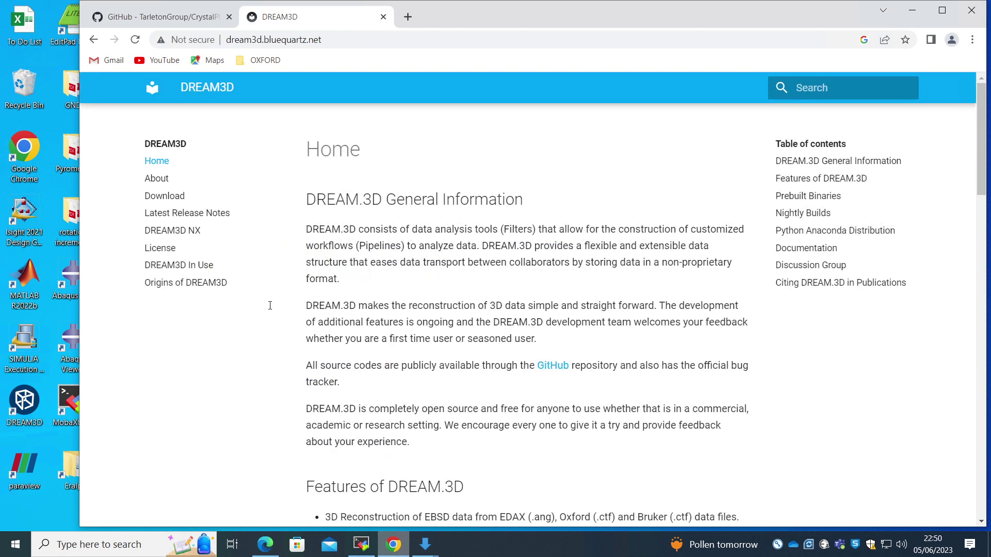
Examine the DREAM.3D features and the prebuilt binaries offered for each operating system, and return to the Step-1 Dream3D folder
scroll(482, 276, "down", 7)
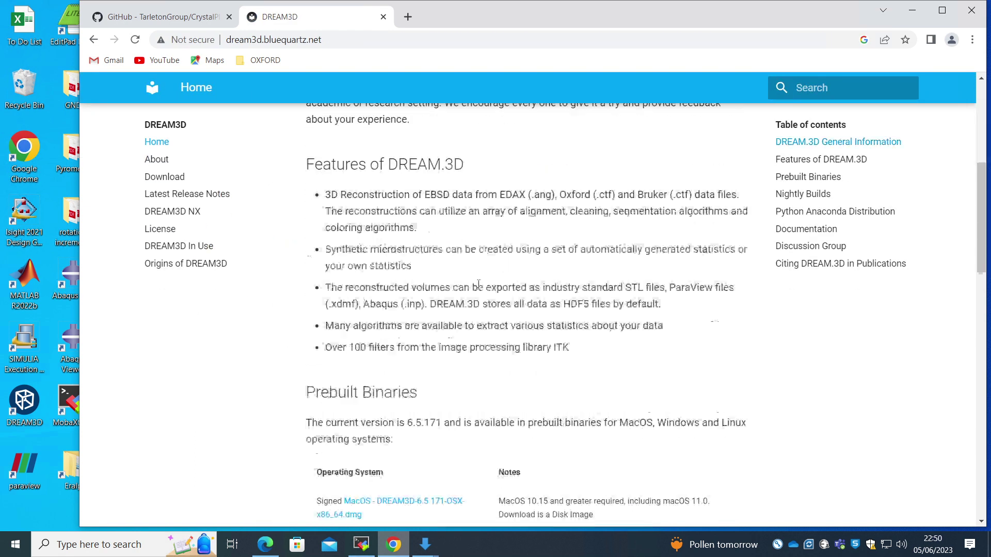
scroll(479, 284, "down", 5)
scroll(467, 289, "up", 5)
scroll(454, 294, "up", 2)
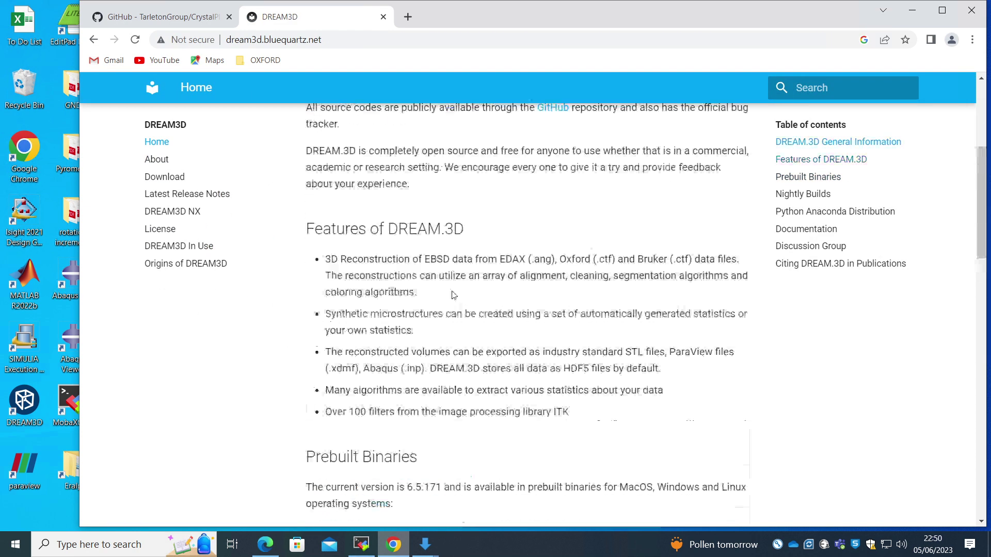
scroll(453, 295, "down", 5)
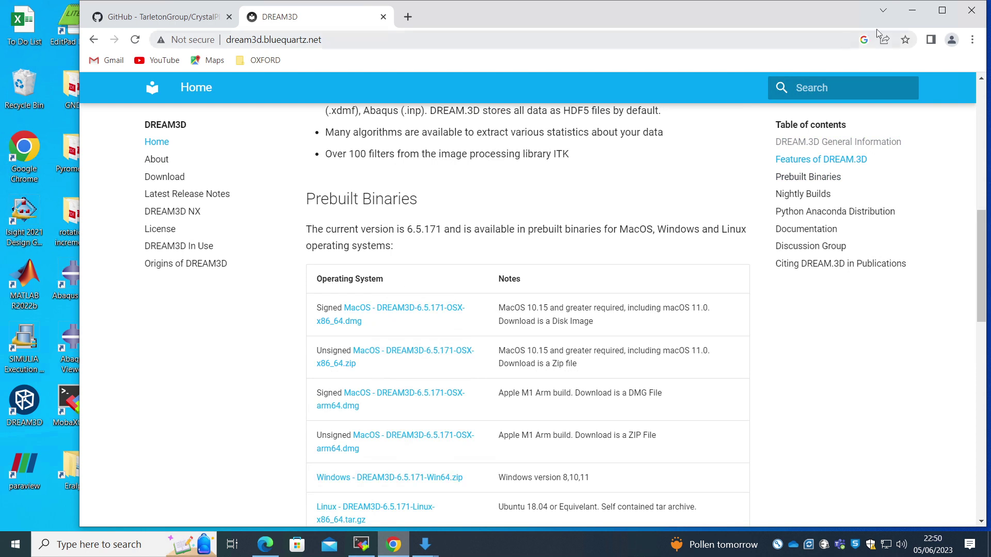
left_click(911, 10)
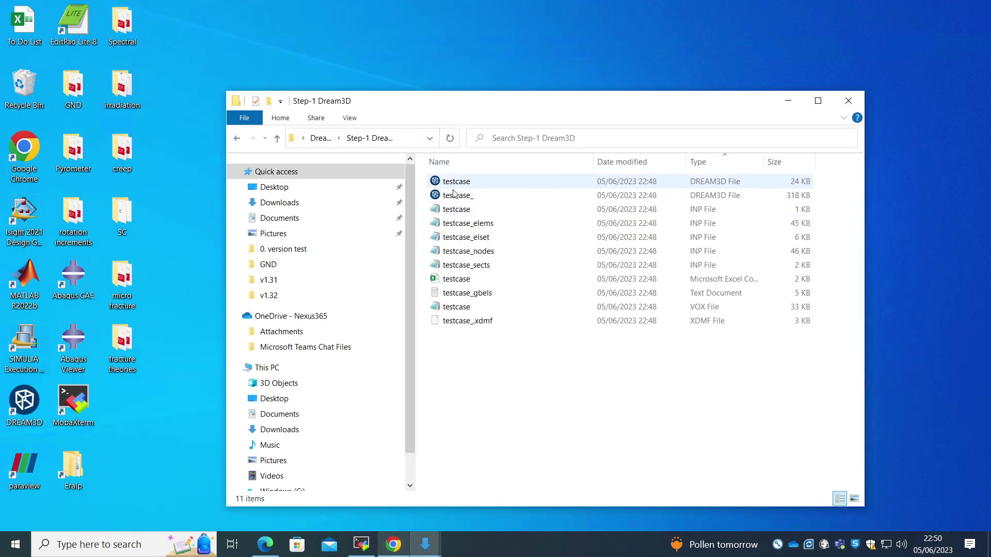
Open the testcase_ DREAM3D file in DREAM3D and extract the pipeline it contains
left_click_drag(470, 102, 473, 76)
double_click(458, 169)
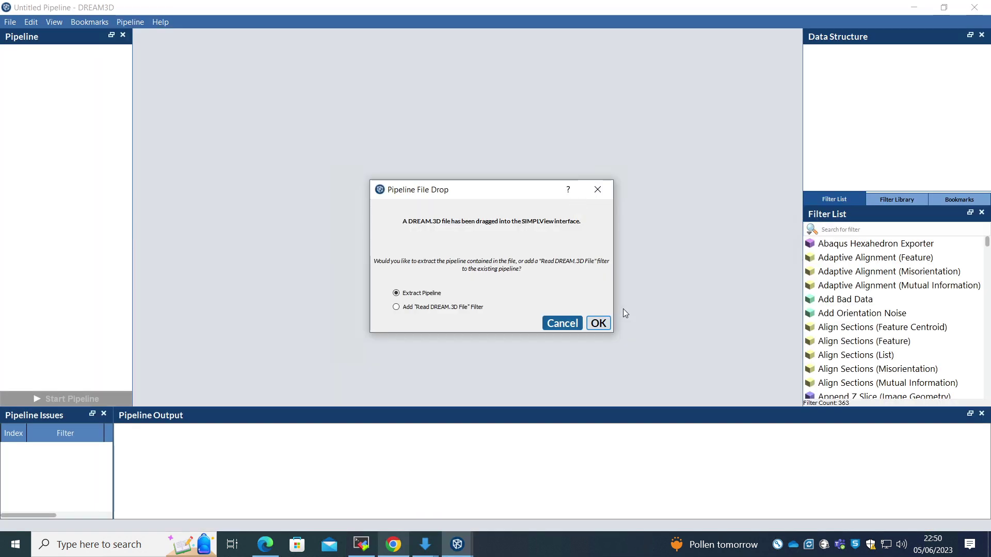
left_click(606, 328)
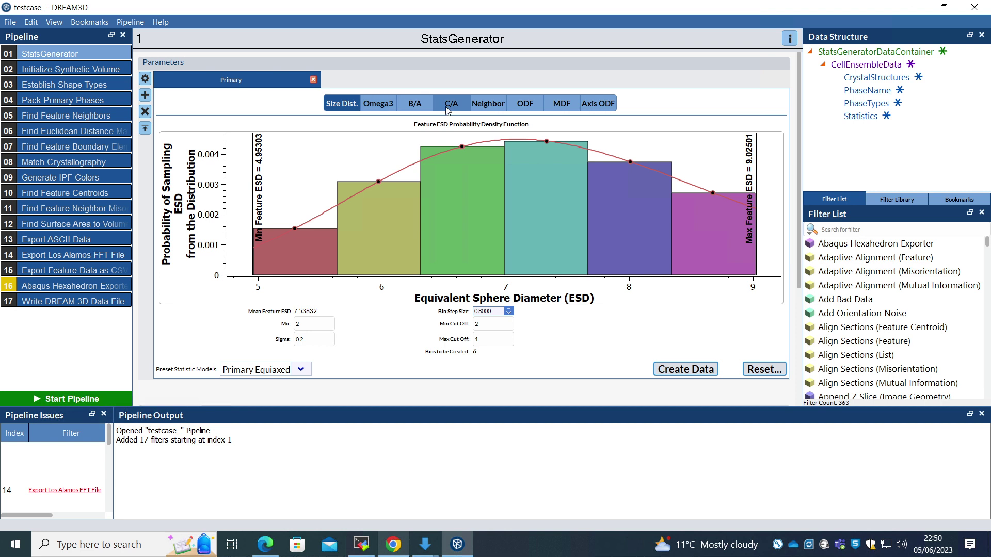
Review the primary phase's ODF and MDF settings in StatsGenerator, and return to its size distribution
left_click(513, 106)
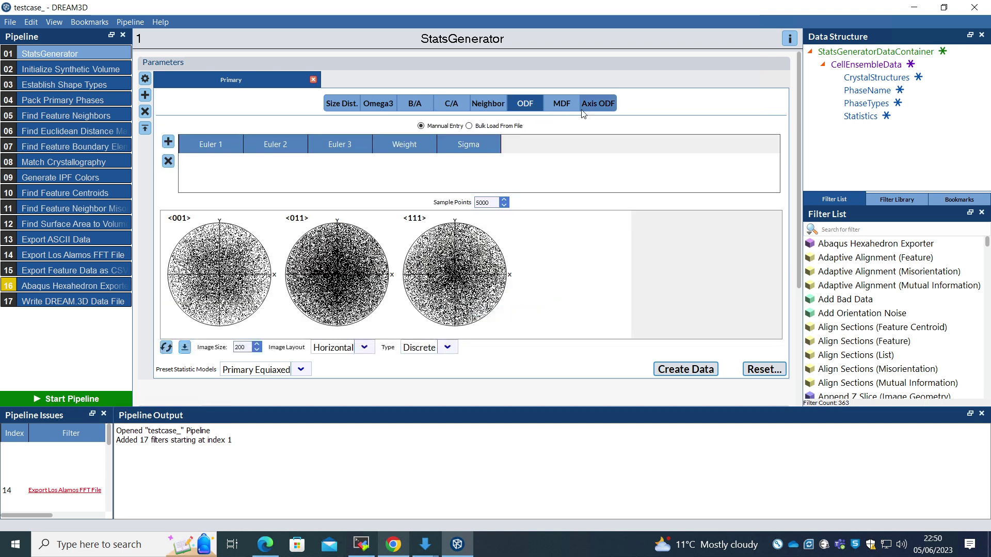
left_click(561, 106)
left_click(341, 109)
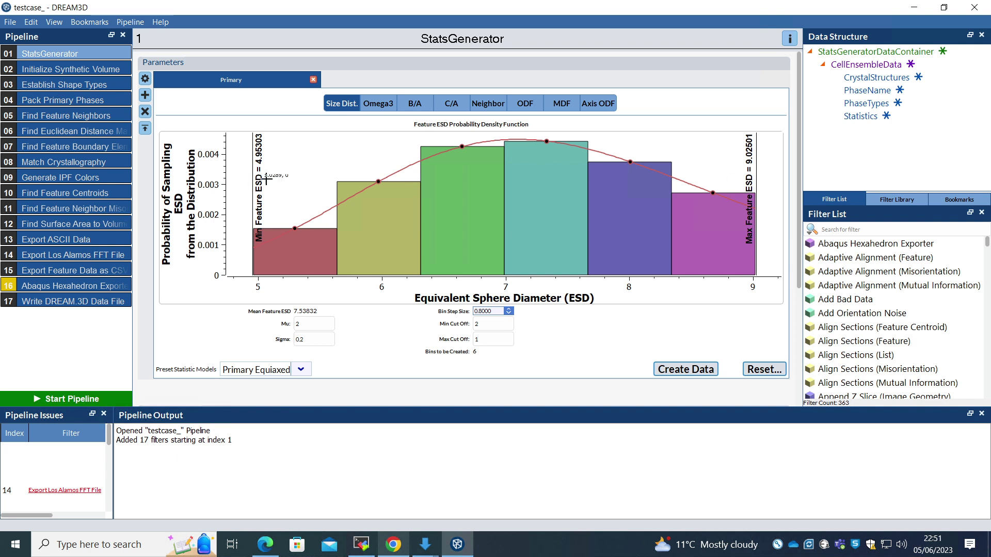
Try a Min Cut Off of 1 for the primary phase's size distribution, and restore it to 2
double_click(489, 325)
type("1")
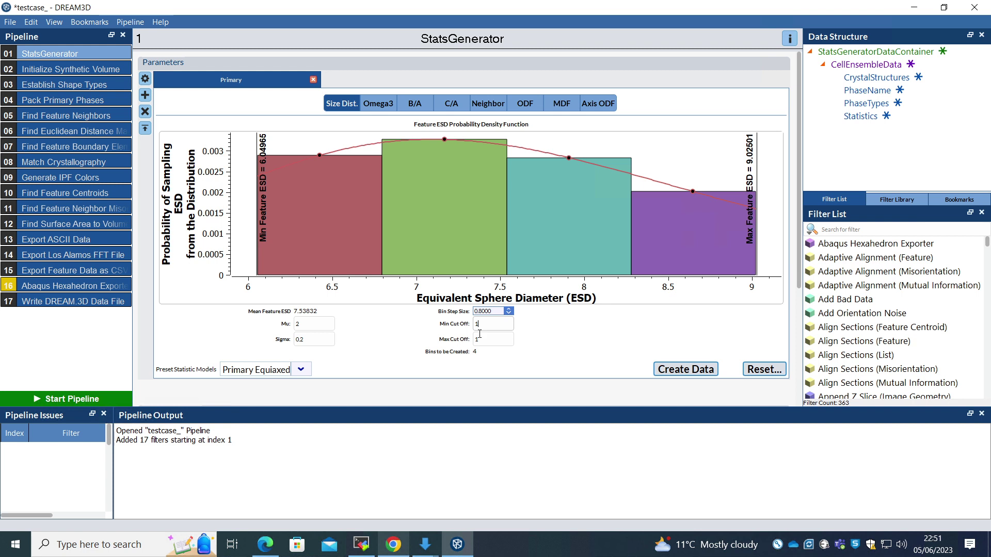
type("2")
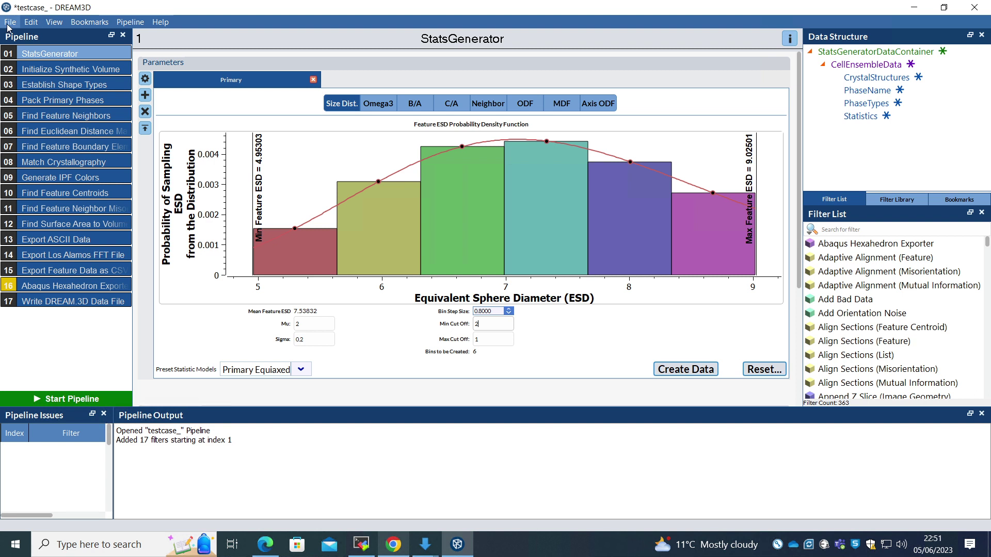
Inspect the X, Y and Z dimensions and the resolution of the Initialize Synthetic Volume filter
left_click(38, 70)
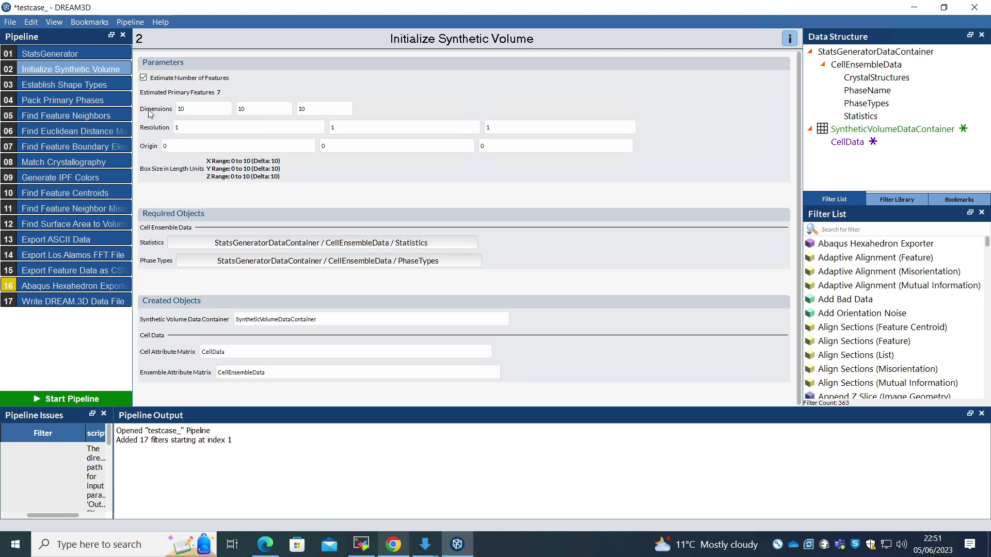
double_click(180, 109)
left_click(258, 109)
left_click(334, 109)
left_click(188, 130)
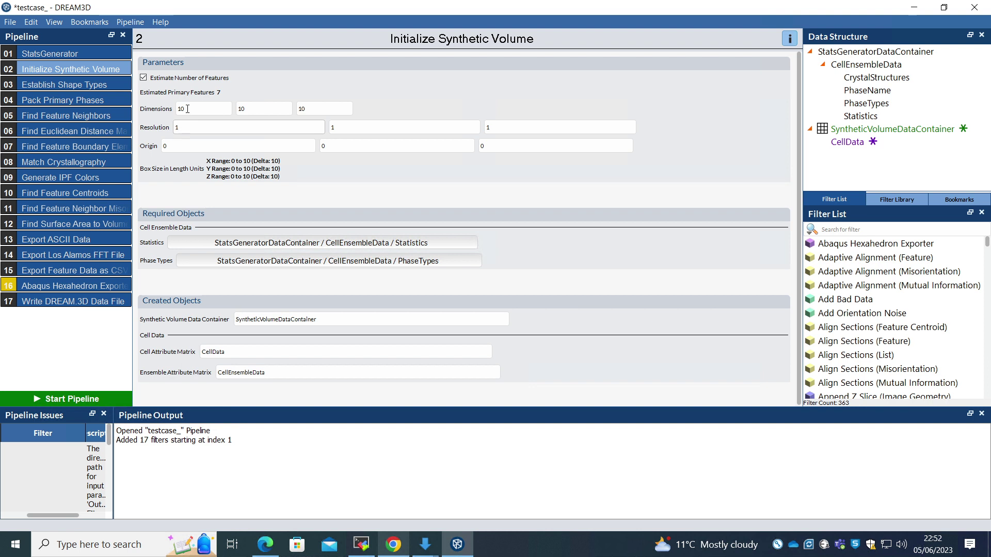
left_click(187, 109)
Try a resolution of 2 along X for the synthetic volume, and restore it to 1
left_click(189, 129)
type("2")
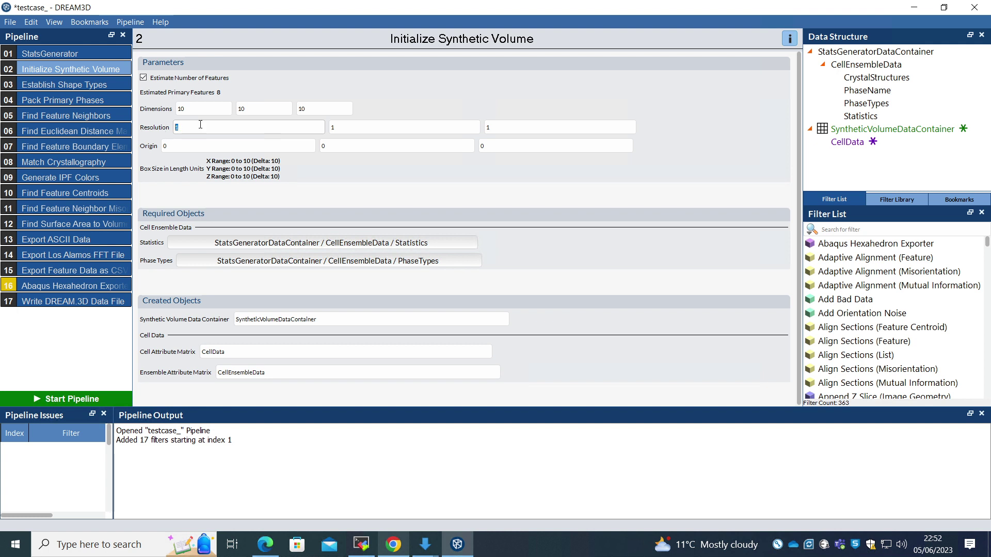
type("2")
type("1")
Set the Export ASCII Data output to testcase_gbels in the desktop's Dream3D2Abaqus/Step-1 Dream3D folder, replacing the existing file
left_click(60, 238)
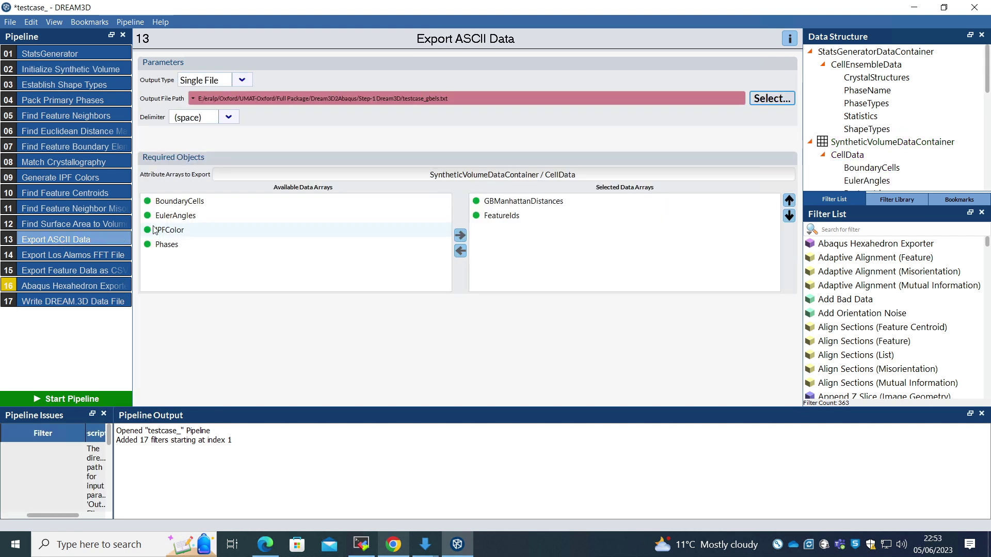
left_click(773, 98)
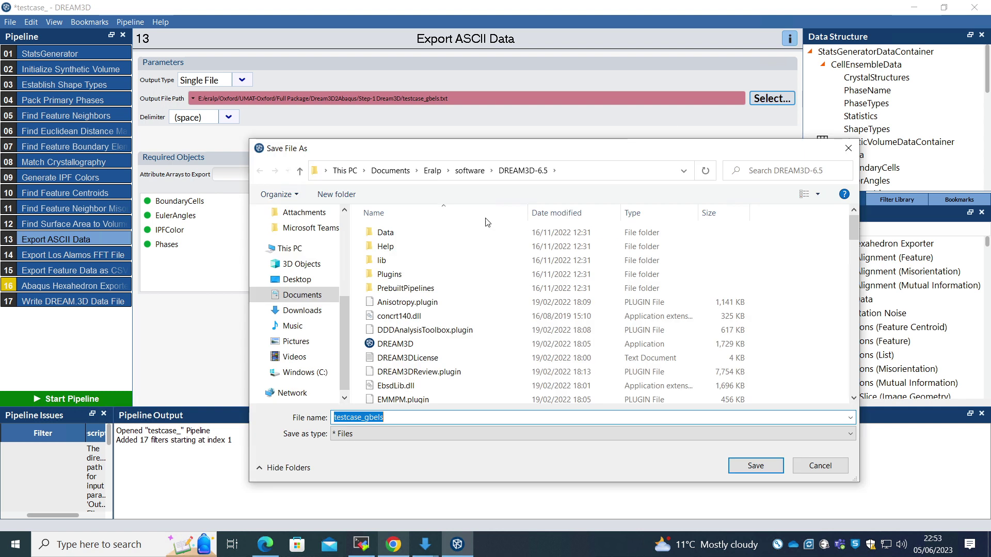
left_click(306, 281)
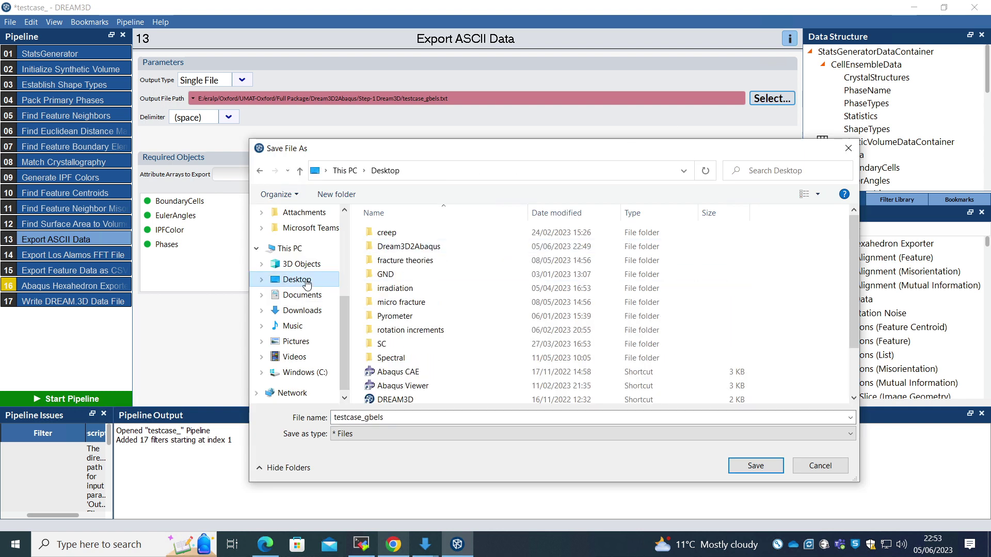
double_click(440, 250)
left_click(413, 232)
left_click(754, 466)
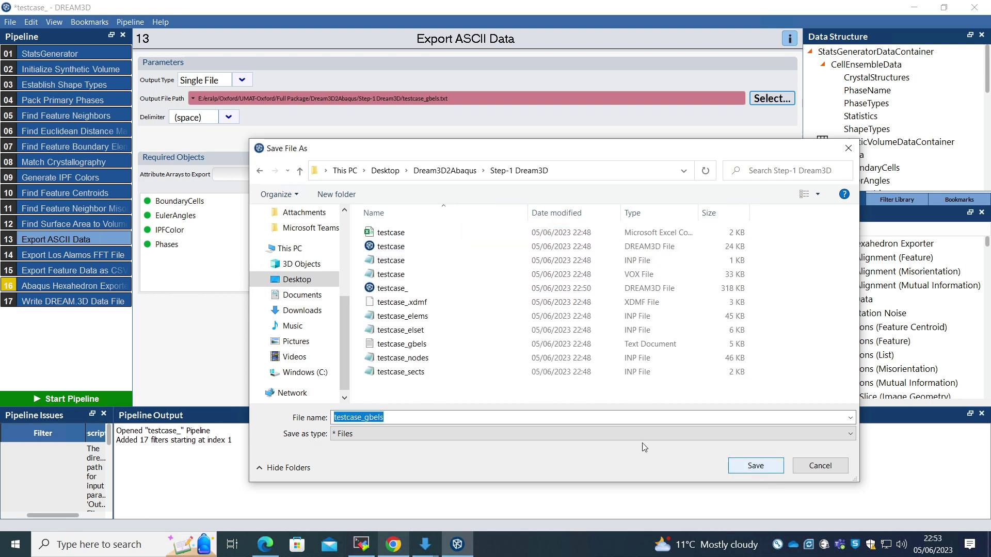
left_click(755, 466)
left_click(525, 274)
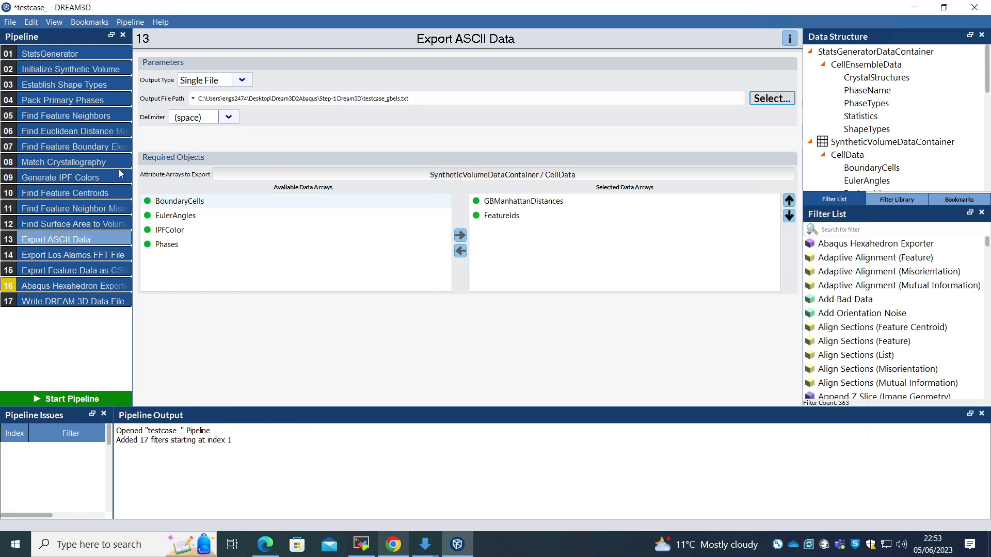
Set the Export Los Alamos FFT File output to testcase.vox in the desktop's Step-1 Dream3D folder, using the All Files type and replacing the existing file
left_click(69, 256)
left_click(755, 78)
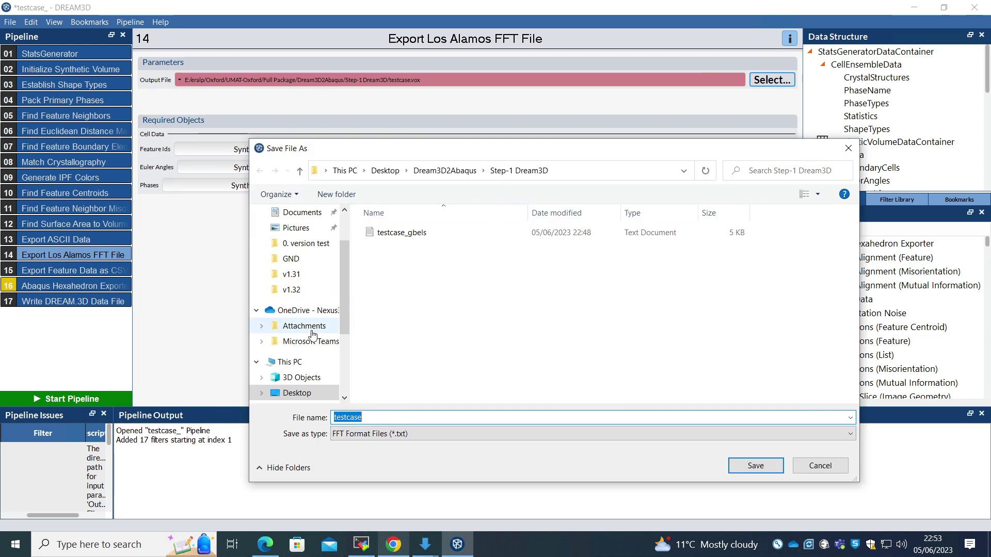
left_click(296, 392)
double_click(410, 243)
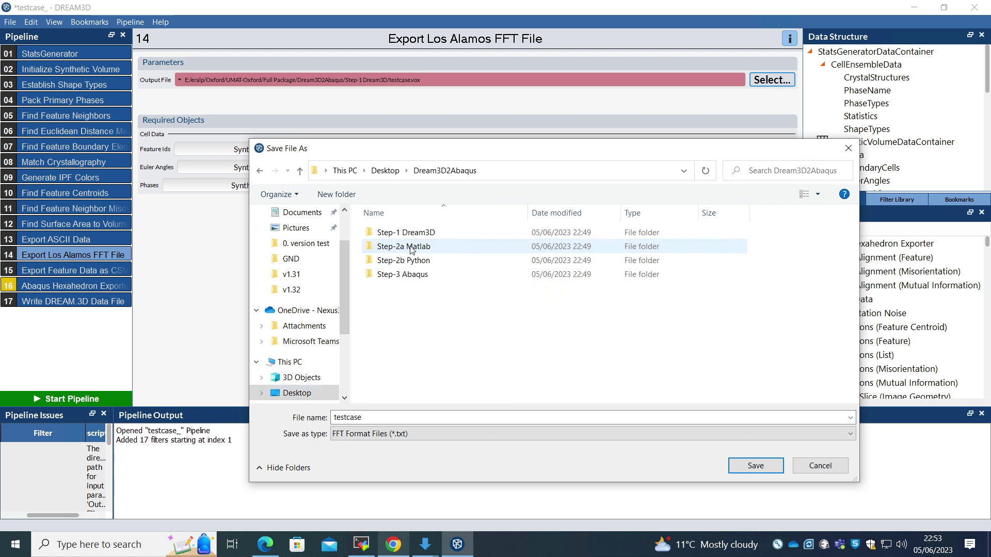
double_click(408, 233)
left_click(383, 436)
left_click(386, 457)
left_click(378, 417)
left_click(378, 417)
type(".vox")
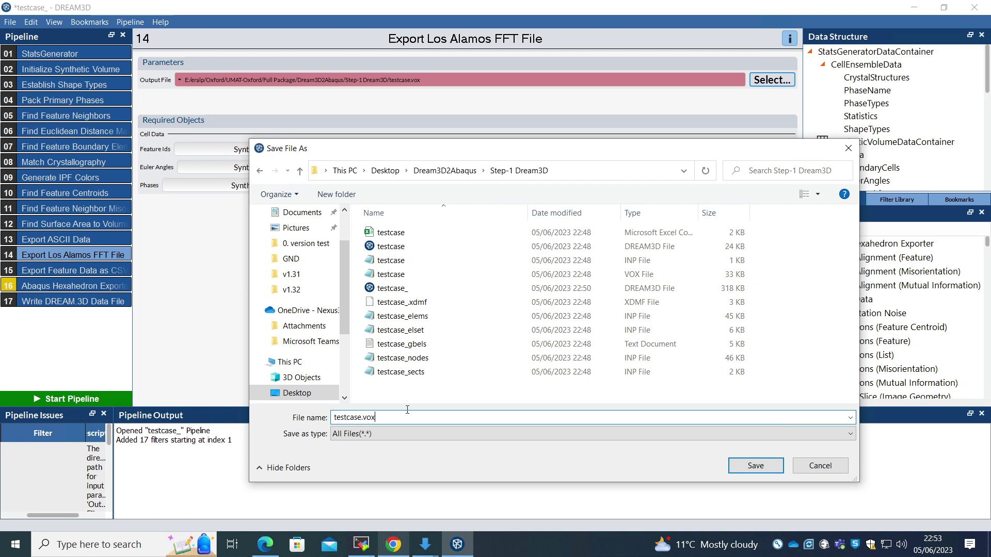
left_click(765, 468)
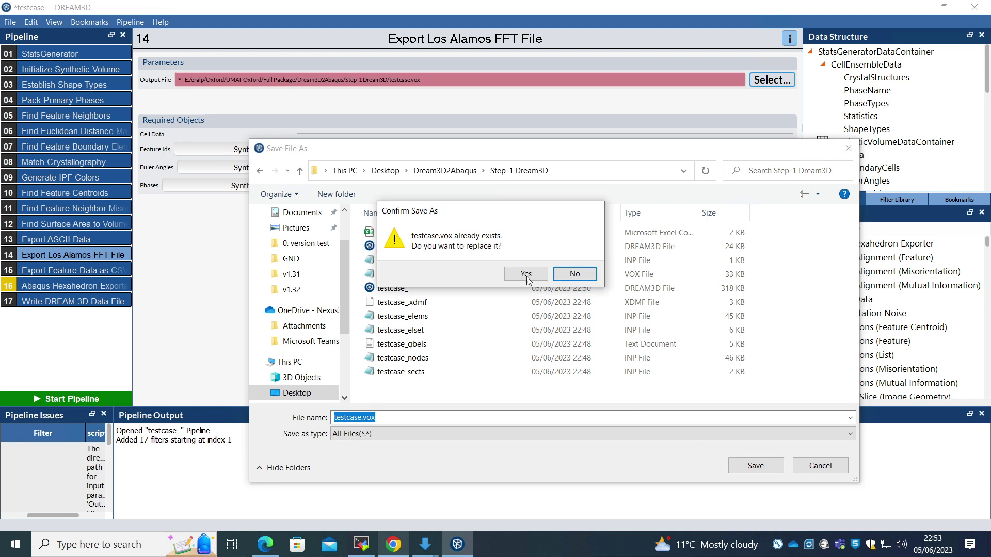
left_click(521, 272)
Set the Export Feature Data as CSV File output to testcase.csv in the desktop's Step-1 Dream3D folder, replacing the existing file
left_click(49, 272)
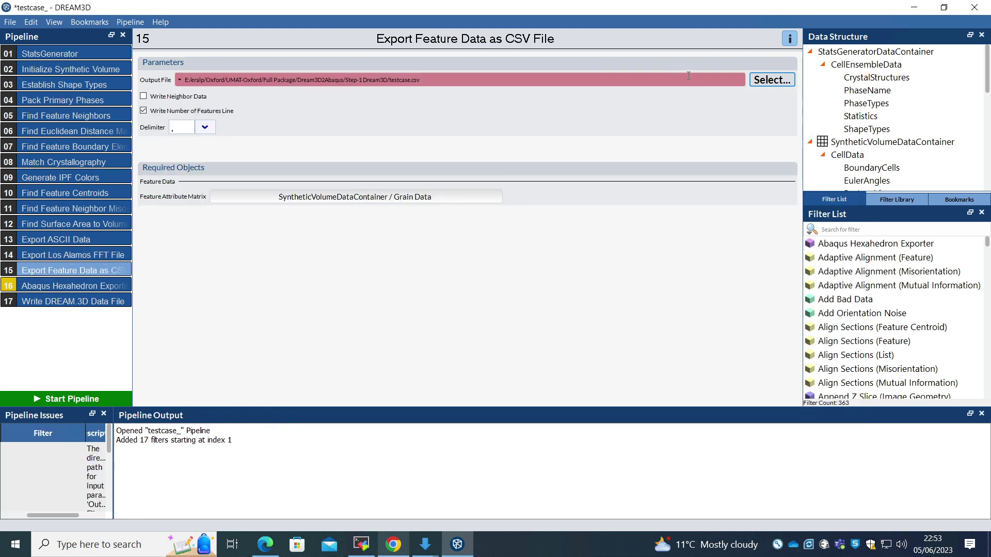
left_click(769, 80)
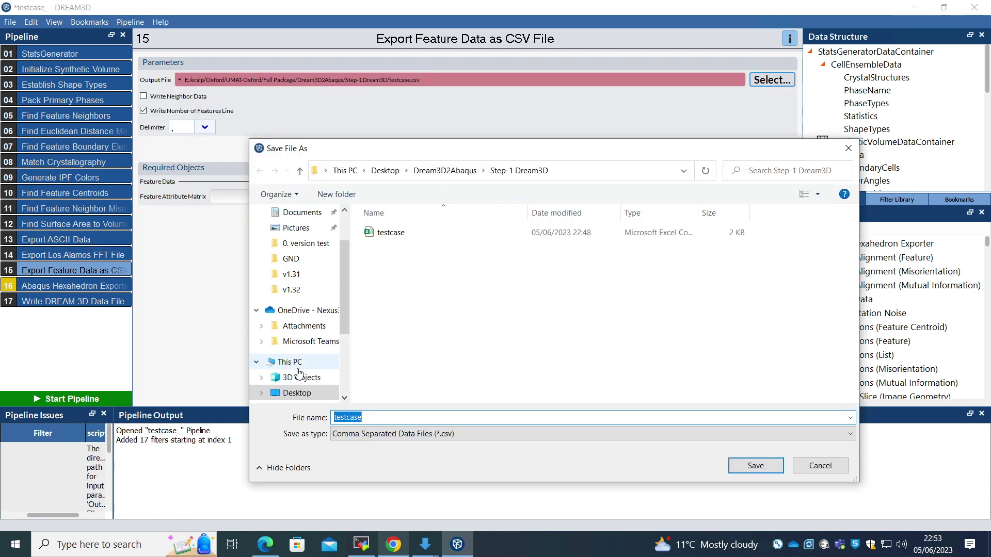
left_click(297, 392)
double_click(413, 246)
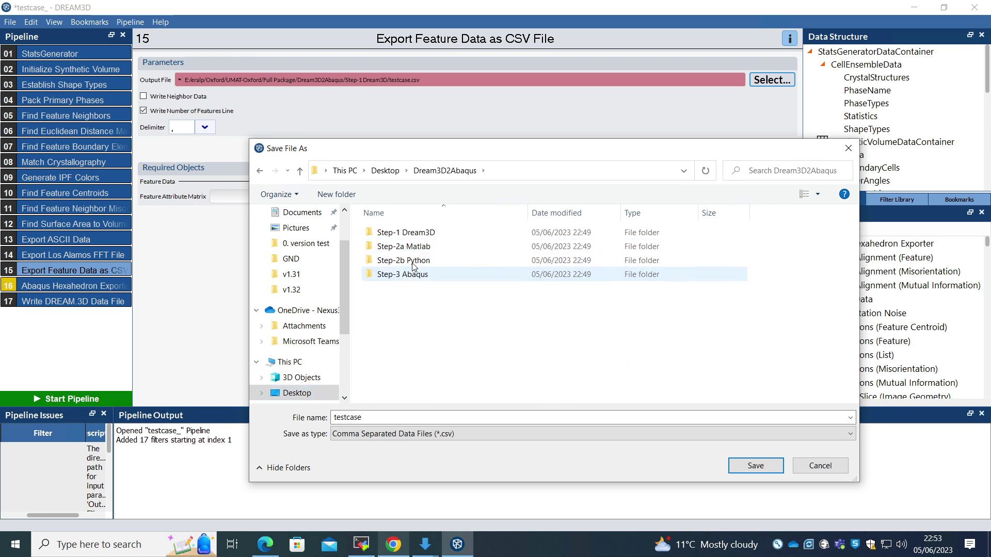
left_click(413, 234)
left_click(754, 466)
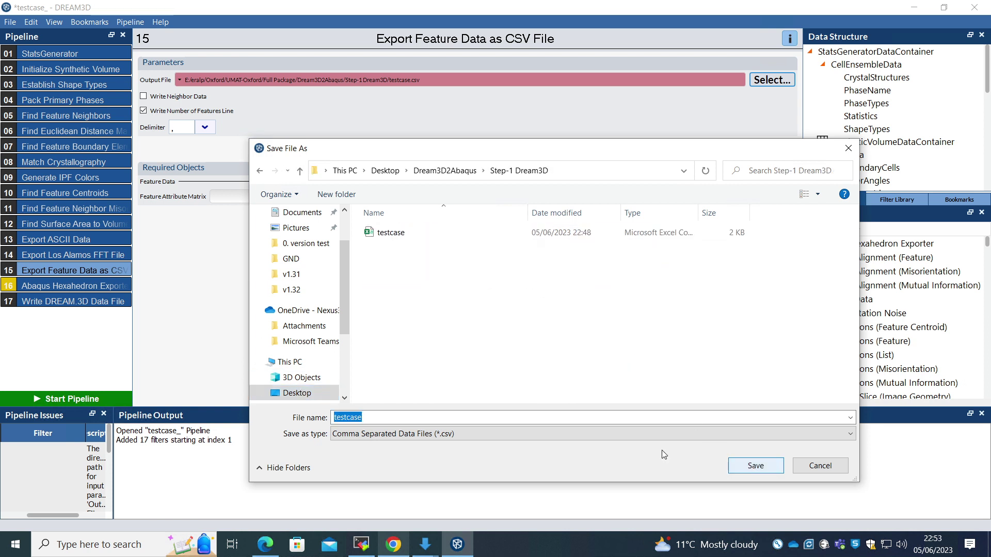
left_click(756, 465)
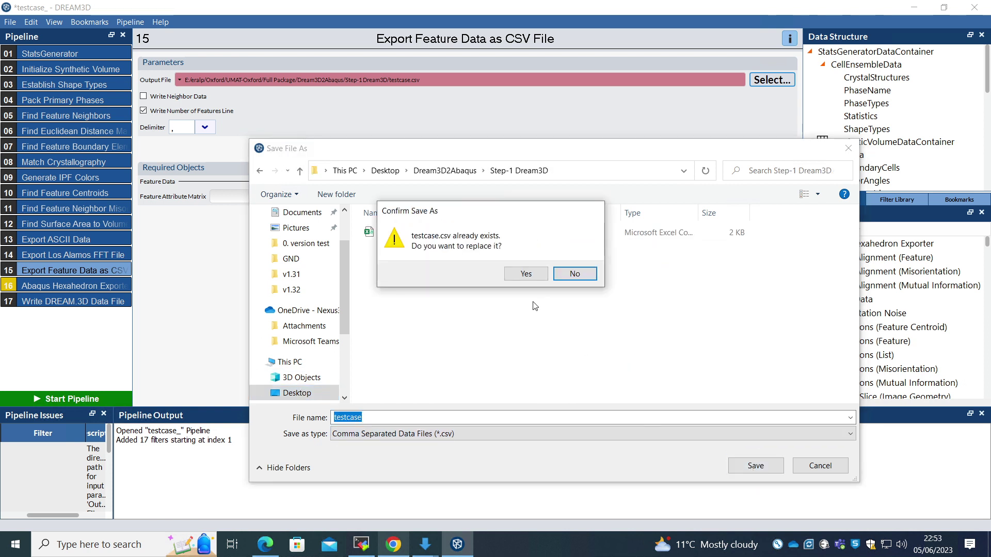
left_click(526, 274)
Set the Abaqus Hexahedron Exporter's output path to the desktop's Dream3D2Abaqus/Step-1 Dream3D folder
left_click(86, 284)
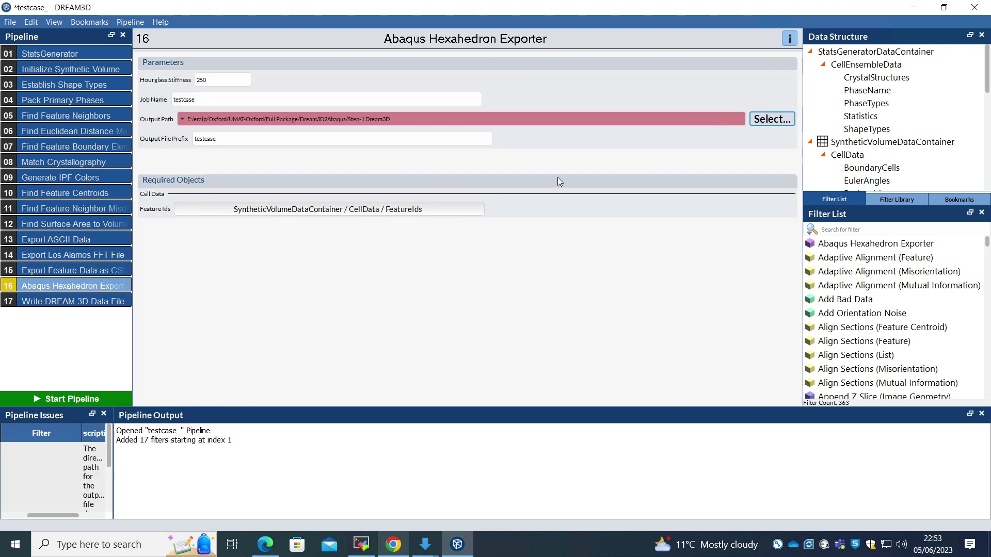
left_click(753, 124)
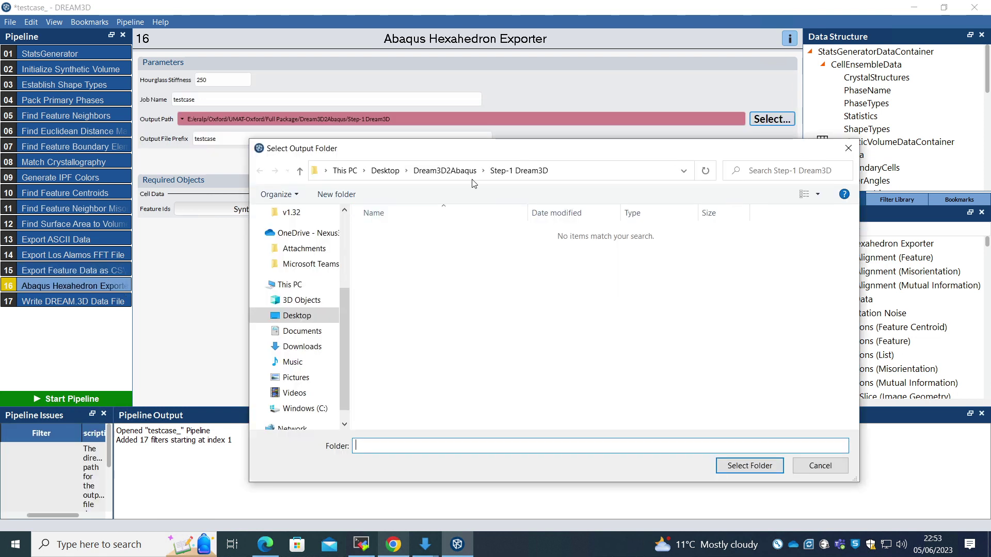
left_click(298, 315)
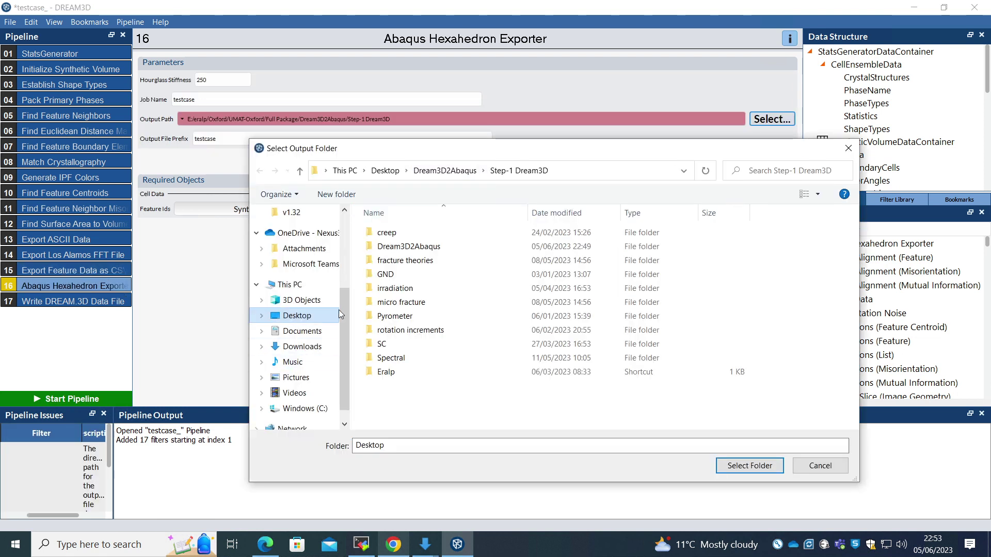
double_click(409, 247)
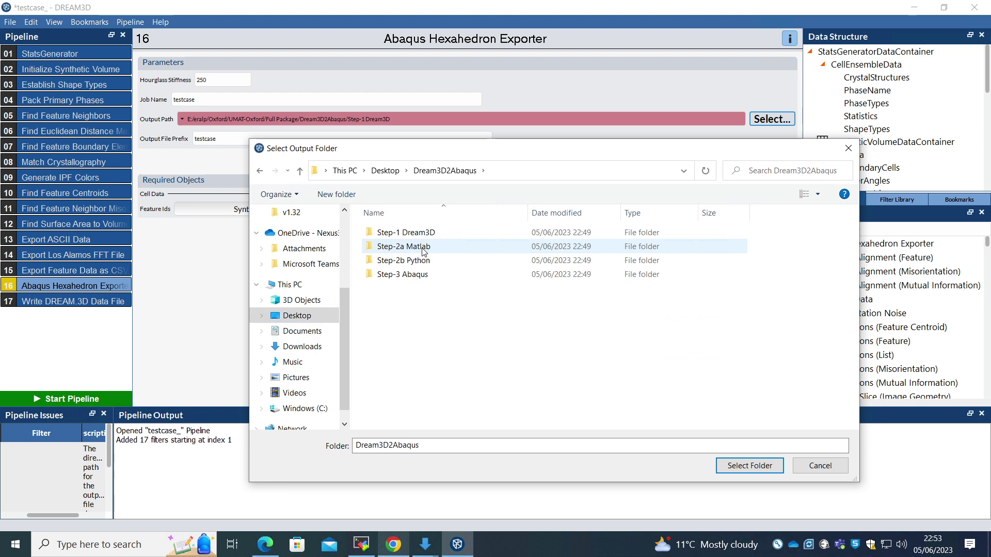
left_click(418, 233)
left_click(728, 466)
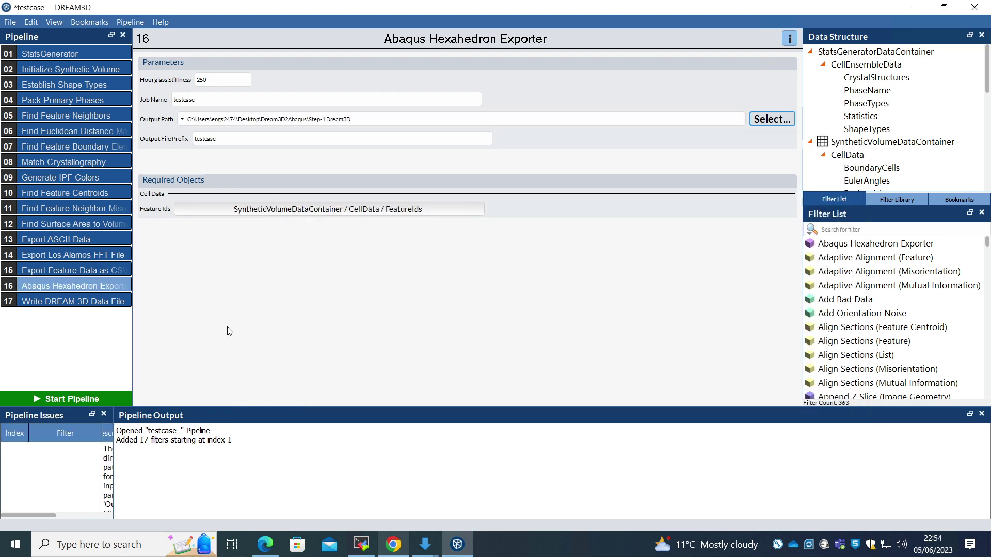
Set the Write DREAM.3D Data File output to testcase.dream3d in the desktop's Step-1 Dream3D folder, replacing the existing file
left_click(70, 302)
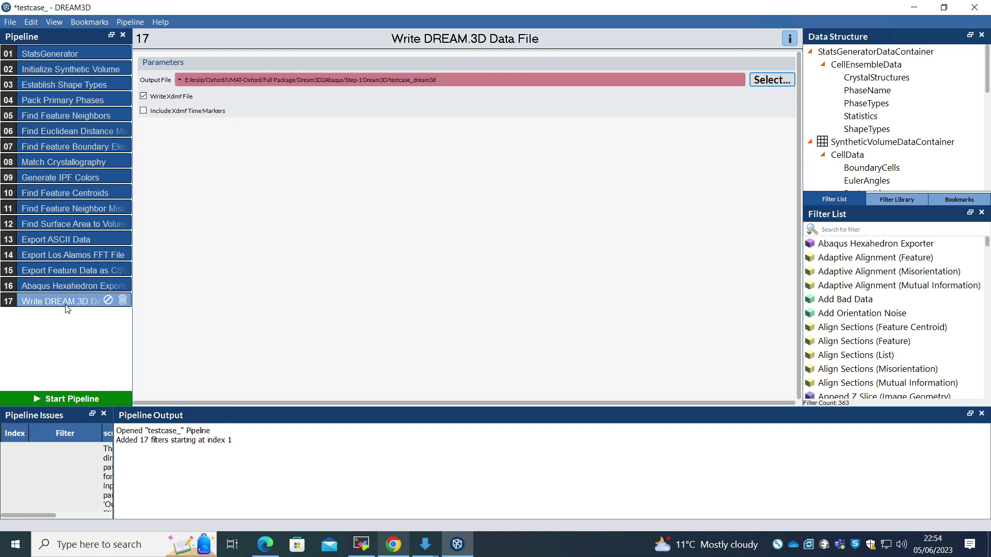
left_click(762, 82)
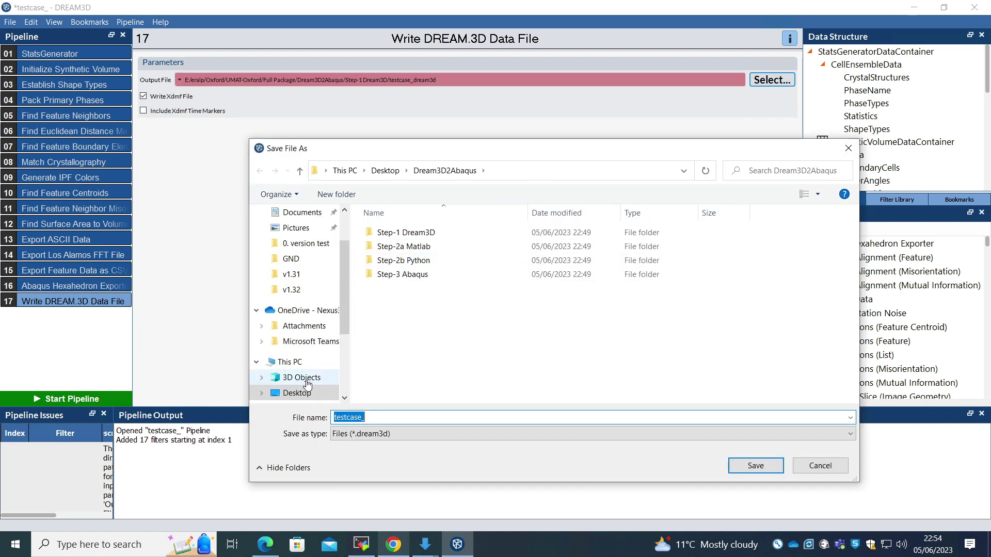
left_click(299, 393)
double_click(407, 247)
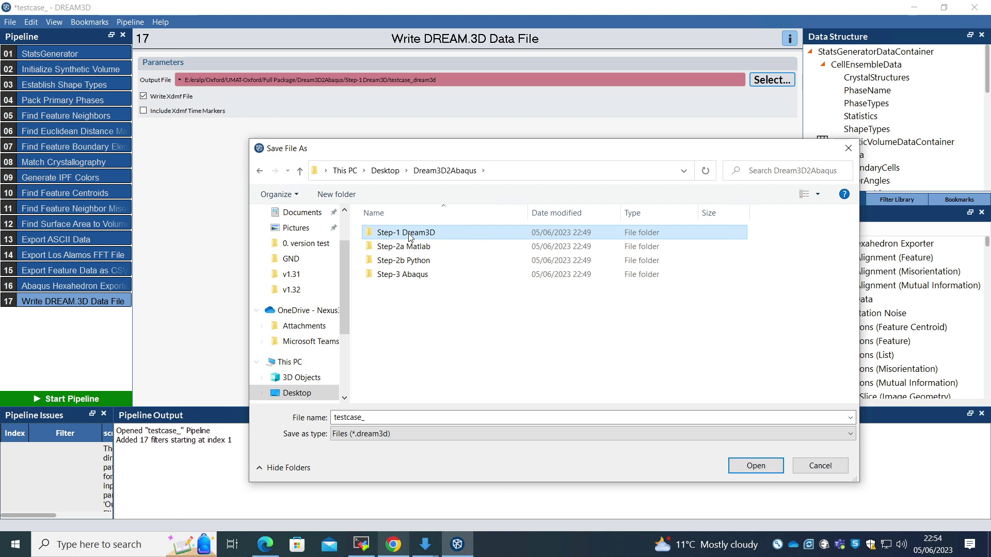
double_click(408, 233)
double_click(394, 418)
left_click(401, 418)
key("BackSpace")
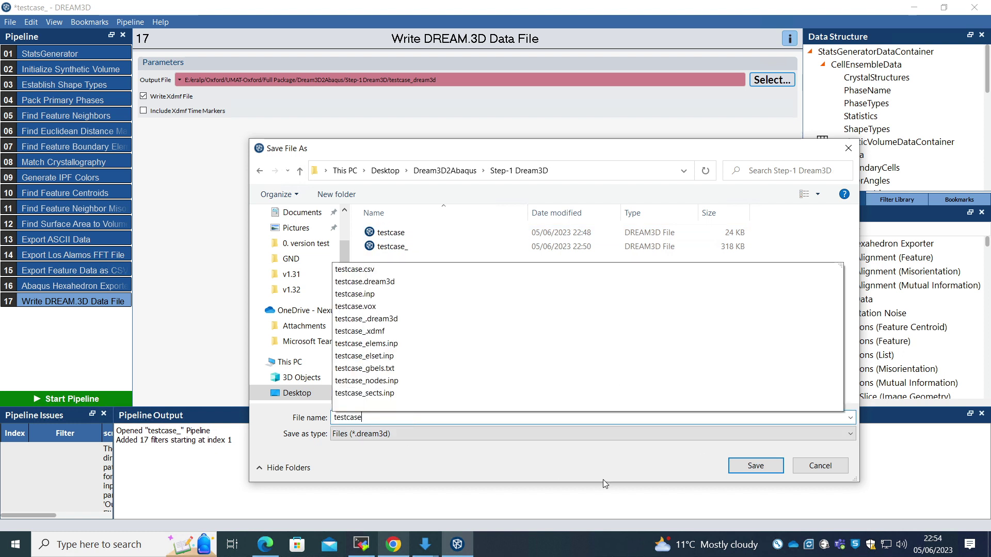
left_click(749, 465)
left_click(526, 272)
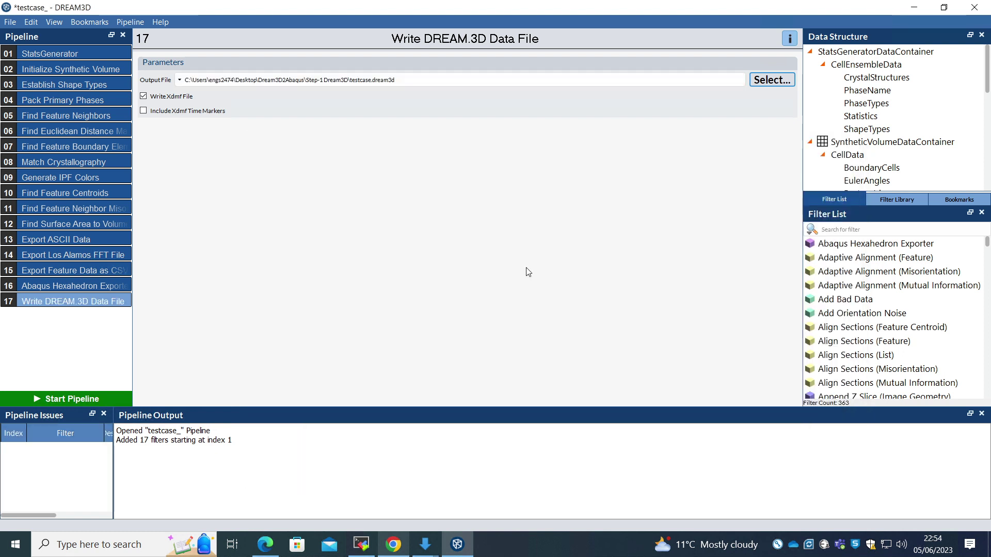
Save the pipeline, go back to the StatsGenerator filter and run the whole pipeline
left_click(10, 22)
left_click(36, 64)
left_click(45, 54)
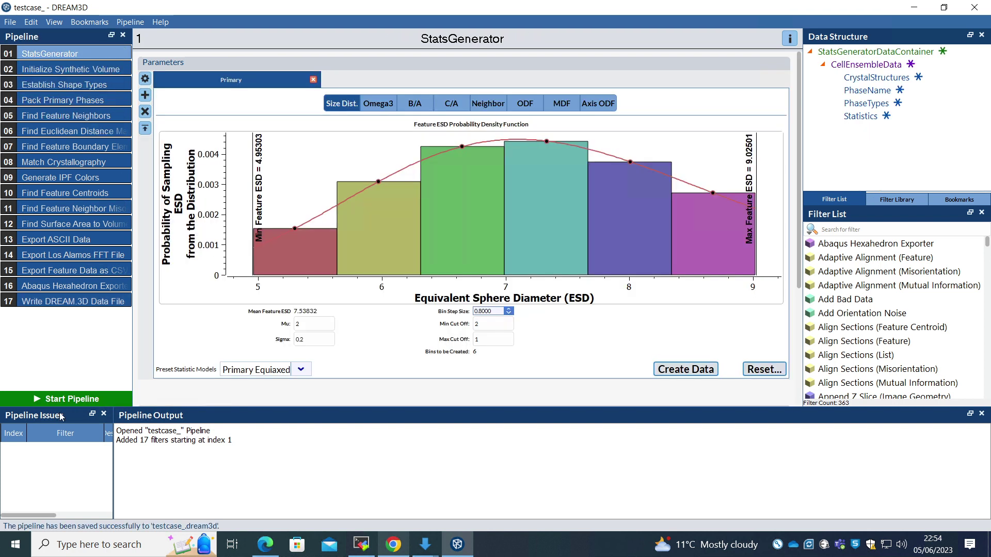
left_click(50, 401)
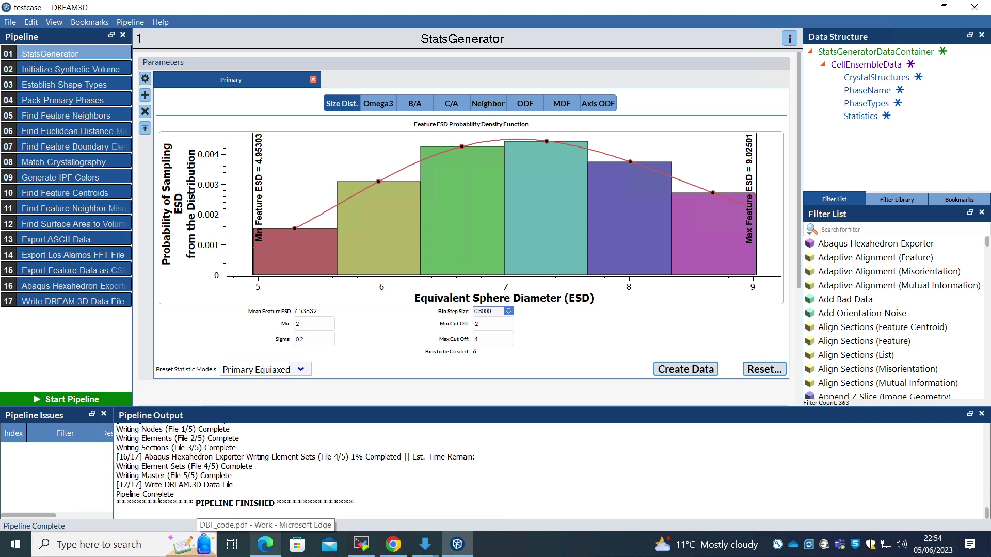
Launch ParaView and delete the leftover testcase_.xdmf file from the Step-1 Dream3D folder
left_click(913, 7)
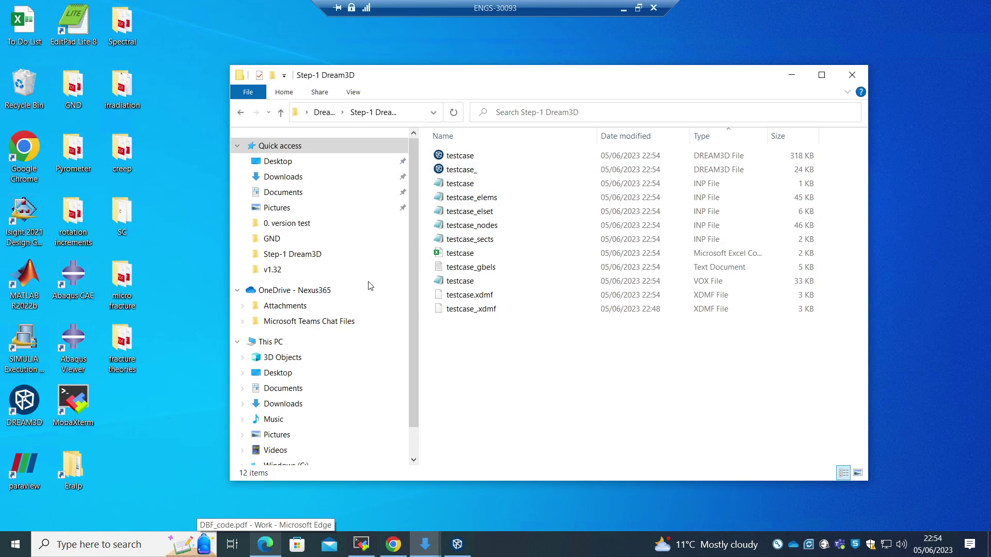
double_click(36, 469)
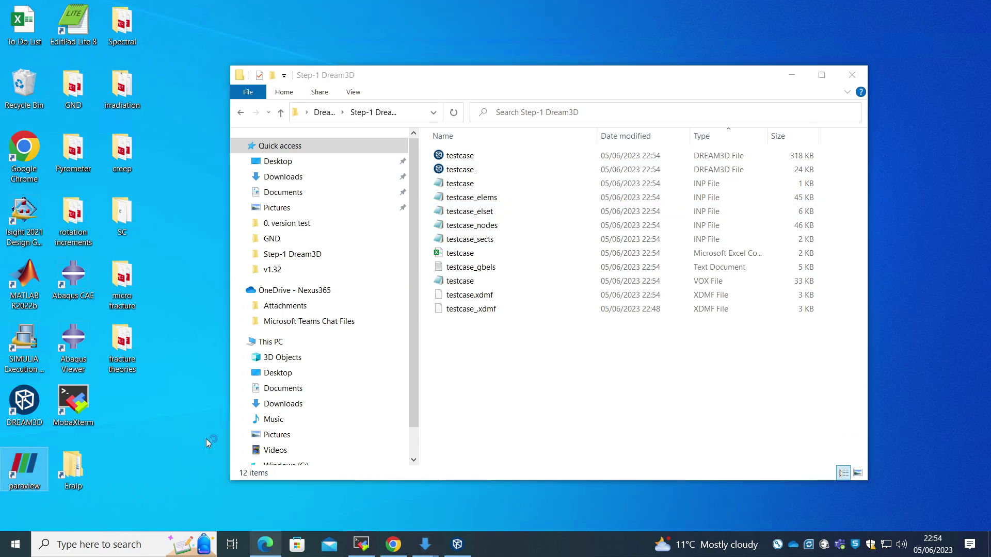
left_click_drag(529, 81, 667, 75)
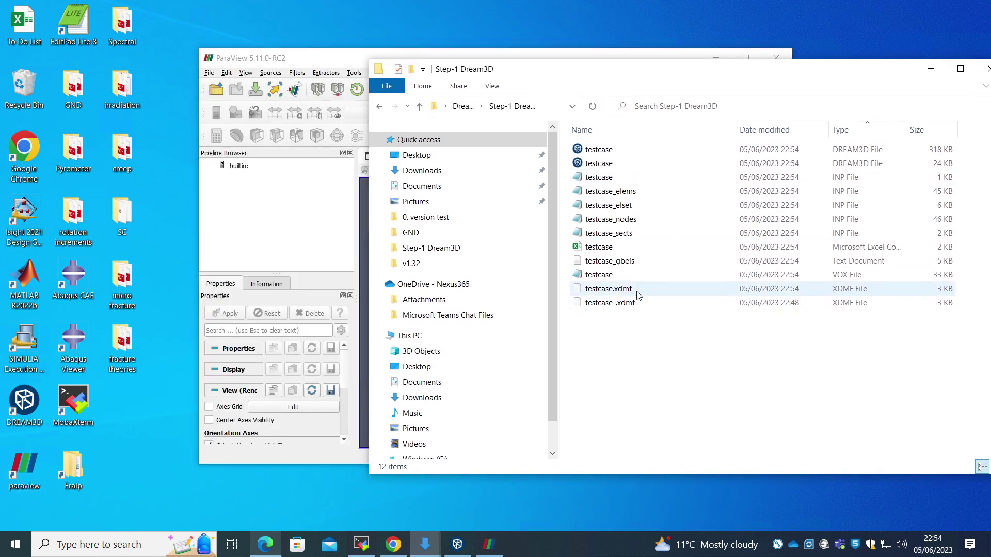
left_click(635, 310)
key("Delete")
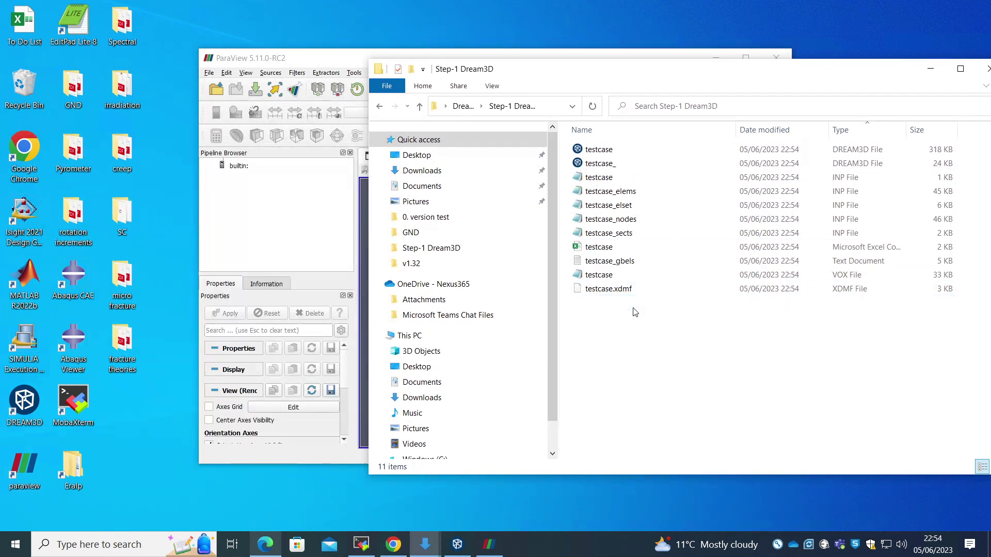
Load testcase.xdmf from the Step-1 Dream3D folder into ParaView with its cell arrays applied
left_click_drag(593, 89, 790, 79)
left_click_drag(813, 281, 459, 331)
left_click(480, 370)
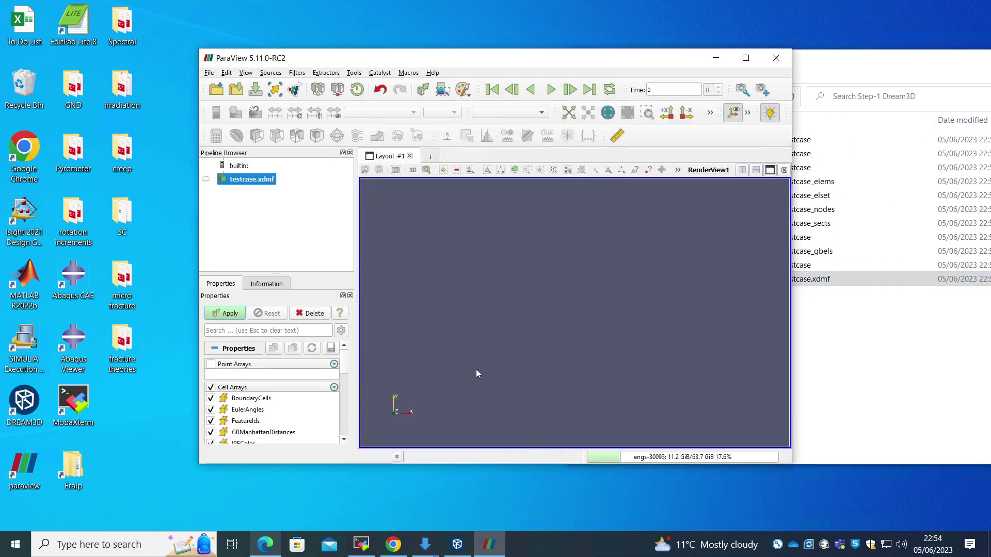
left_click(233, 314)
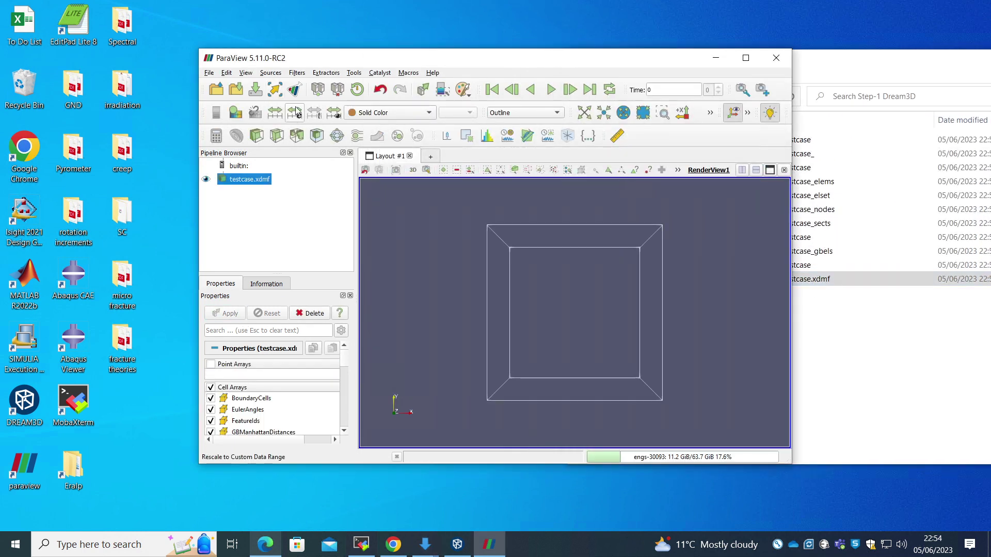
Color the dataset by FeatureIds in Surface representation and examine the grain structure from several sides
left_click(390, 112)
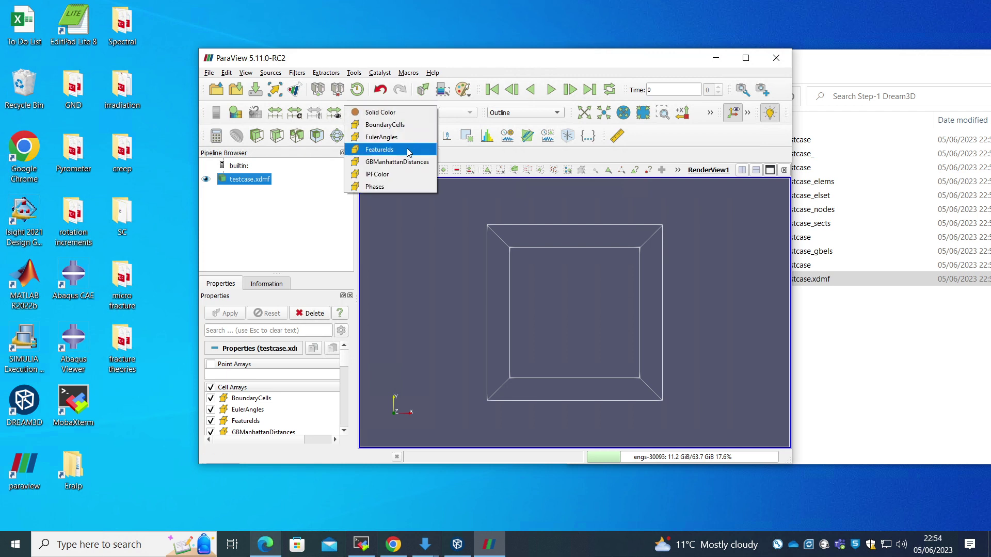
left_click(411, 149)
left_click(523, 113)
left_click(516, 159)
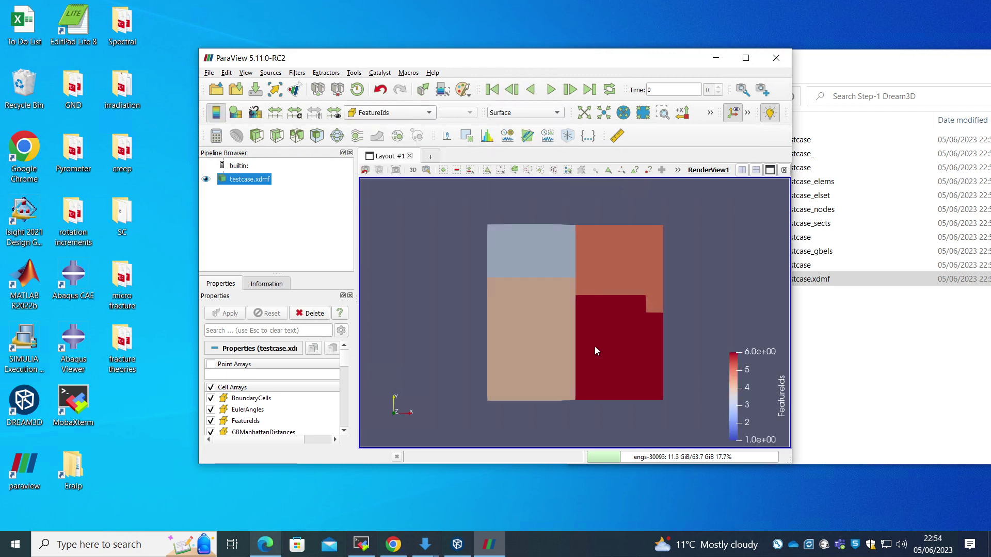
left_click_drag(589, 335, 488, 341)
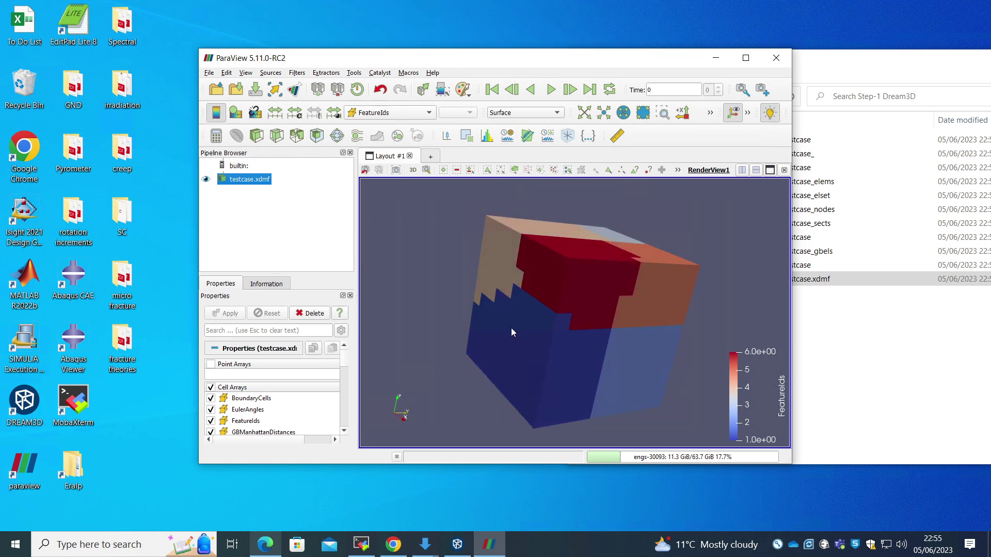
Remove testcase.xdmf from the pipeline and close ParaView
left_click(304, 316)
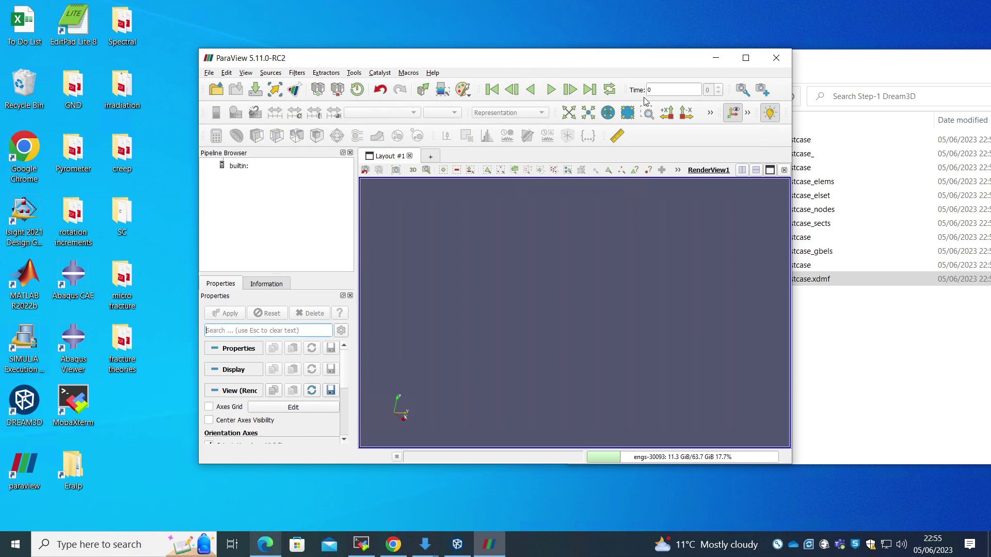
left_click_drag(639, 65, 561, 66)
left_click(700, 58)
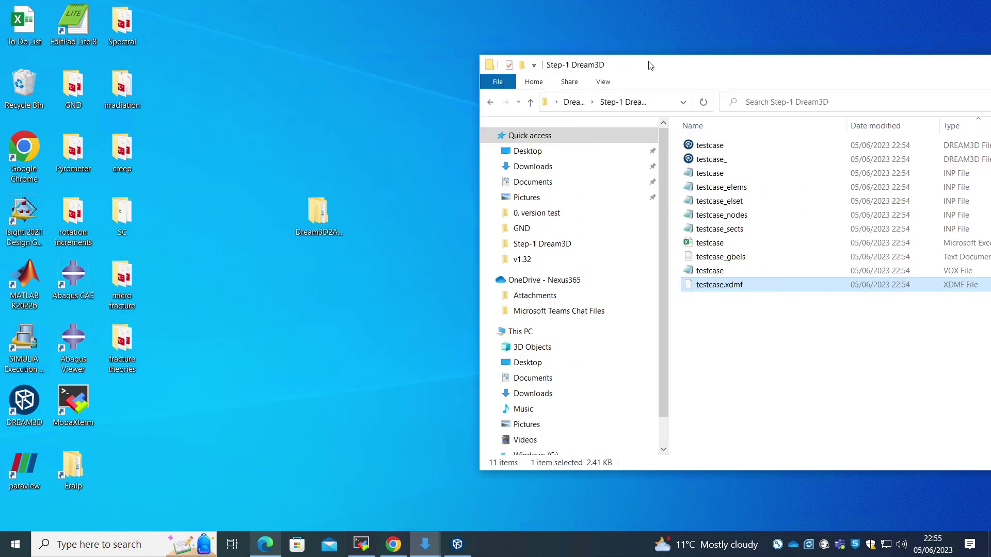
Copy the testcase INP files and the testcase VOX file from Step-1 Dream3D into Step-2a Matlab, replacing the existing ones
left_click_drag(587, 66, 440, 72)
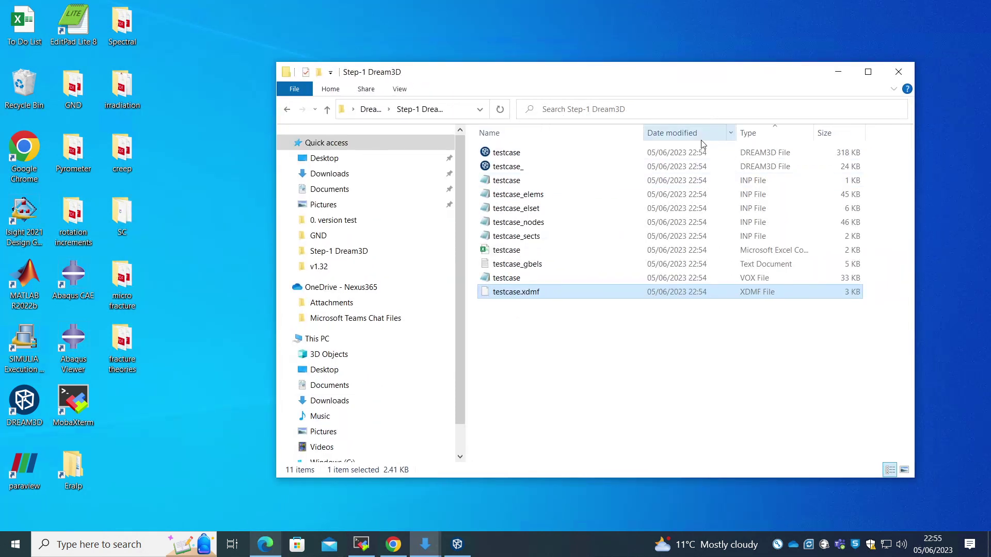
left_click(748, 132)
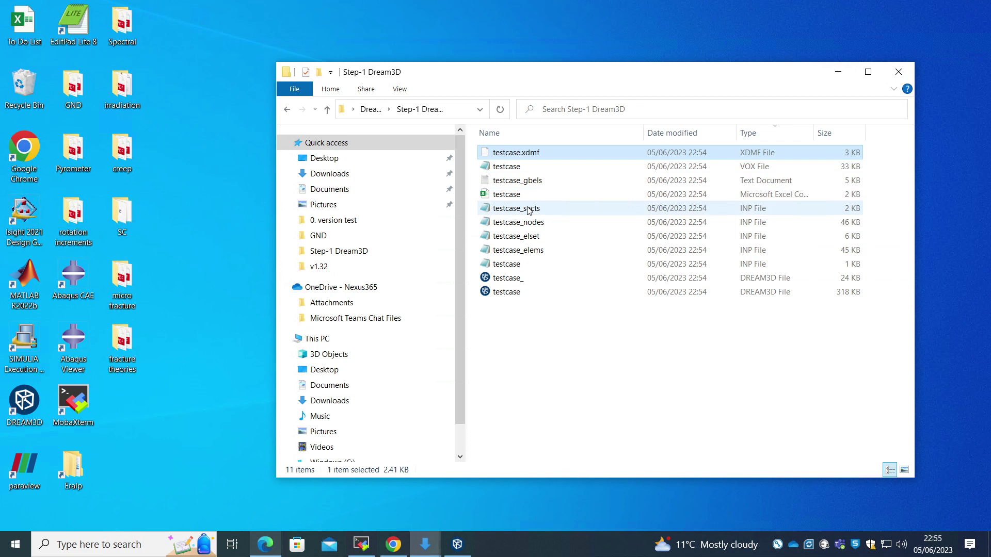
left_click(529, 209)
left_click(537, 265, "shift")
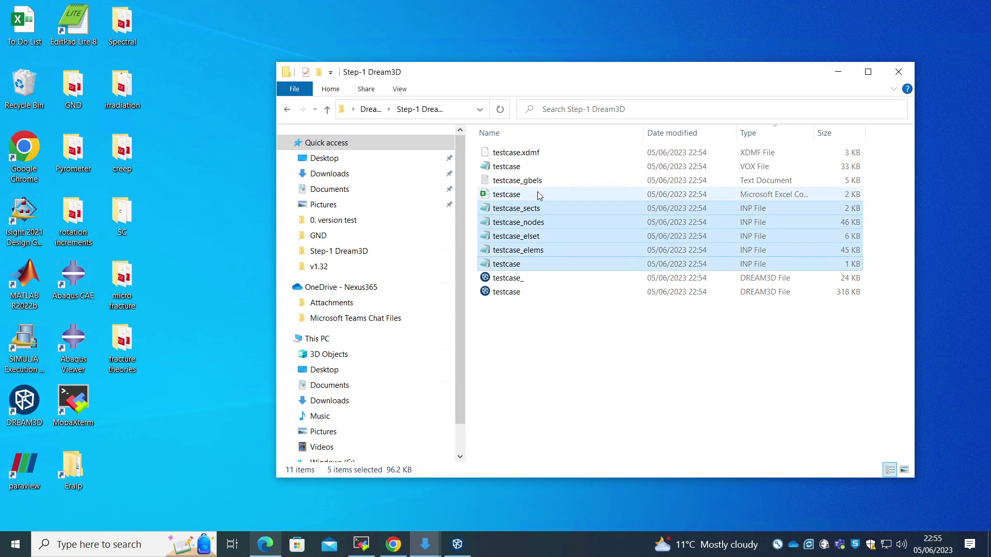
left_click(508, 169, "ctrl")
right_click(509, 173)
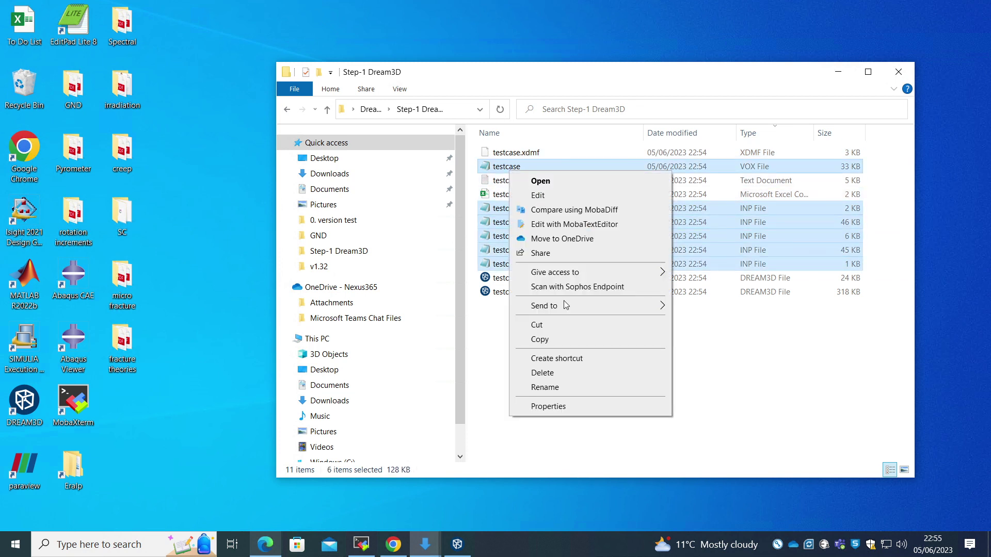
left_click(563, 341)
left_click(372, 110)
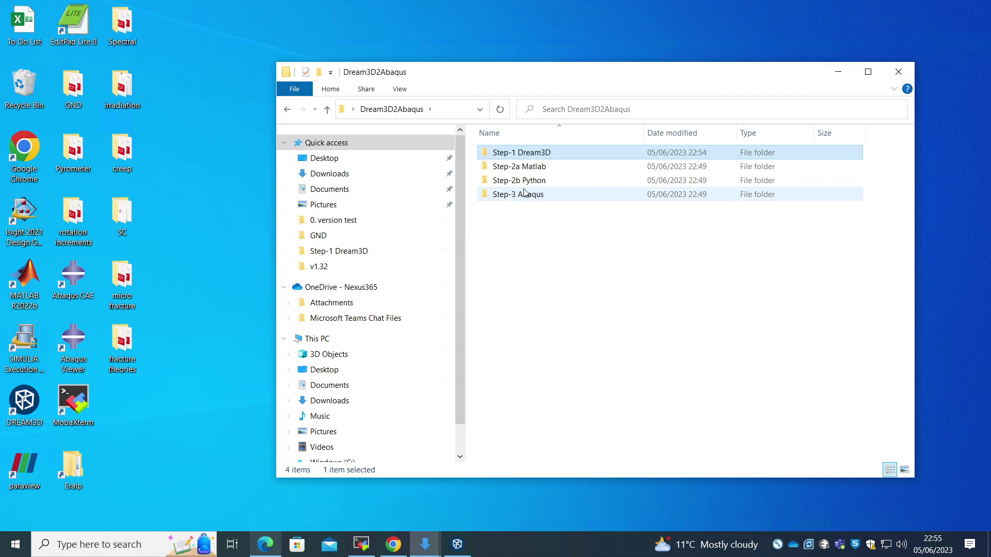
double_click(539, 168)
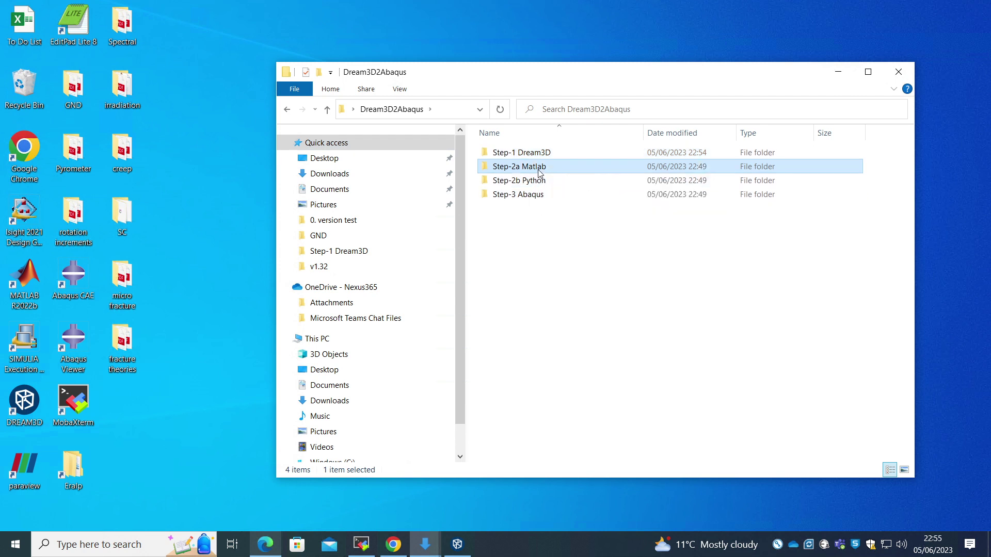
right_click(548, 327)
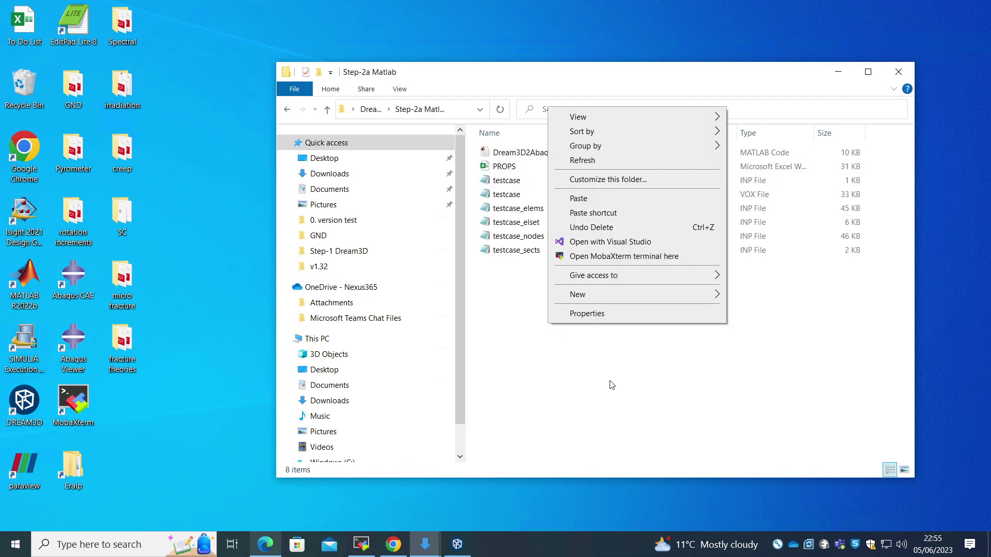
left_click(639, 198)
left_click(456, 211)
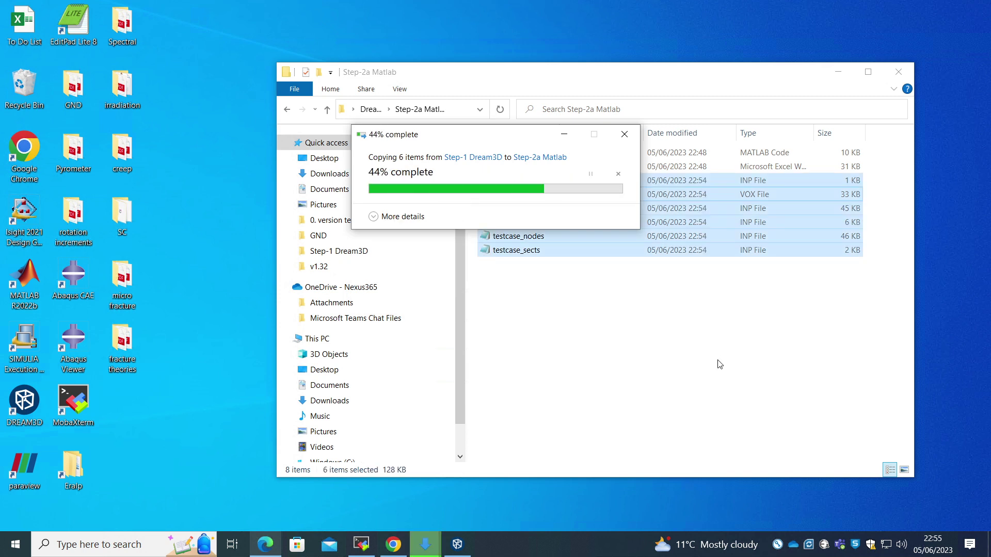
Launch MATLAB R2022b and return to the Step-2a Matlab folder window
left_click(244, 374)
double_click(41, 297)
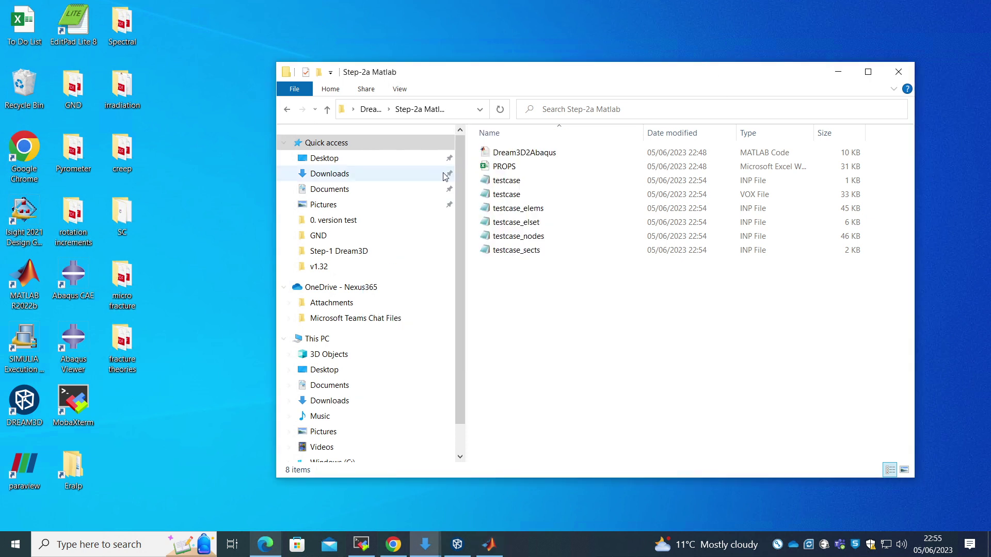
left_click(500, 156)
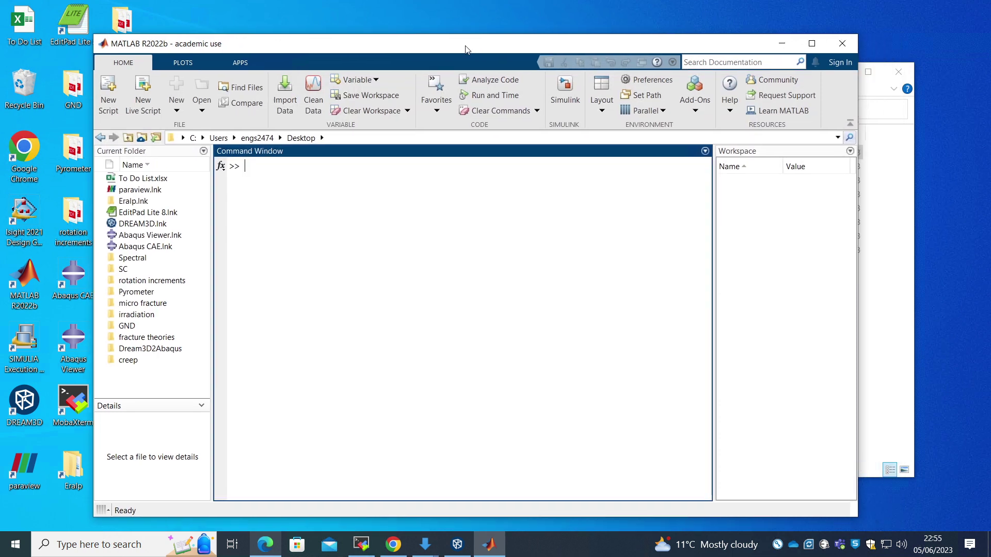
left_click(867, 358)
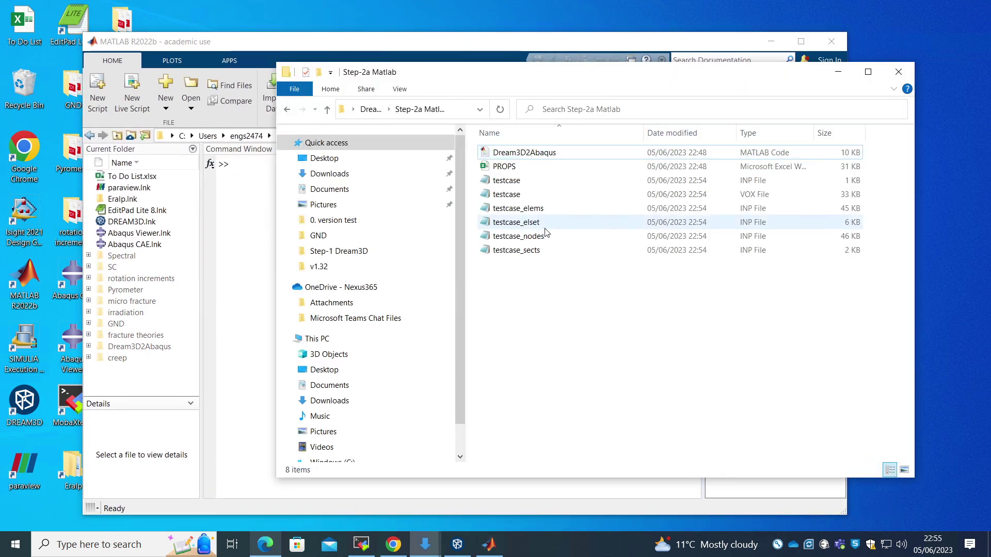
Open the PROPS workbook, examine the Material_parameters sheet and close it
left_click(509, 170)
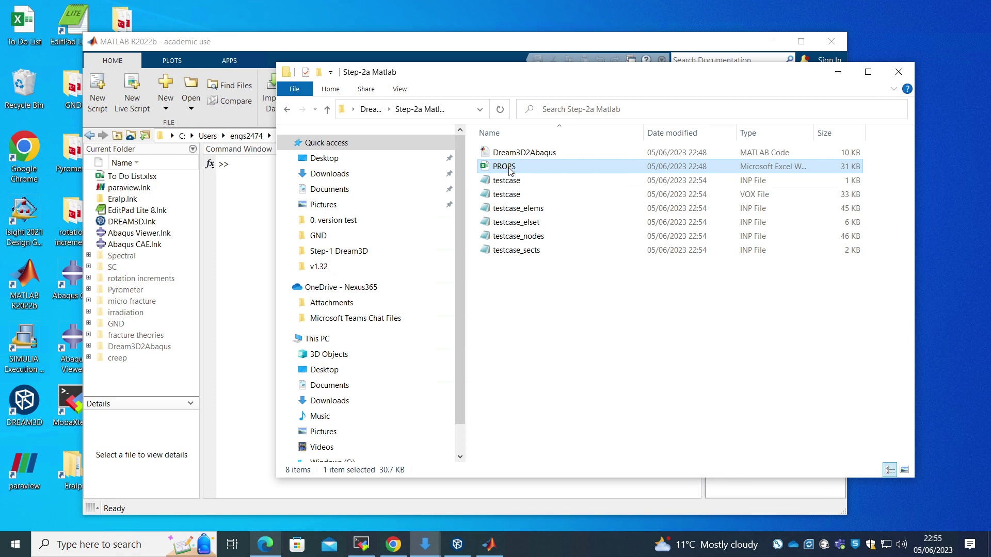
double_click(509, 171)
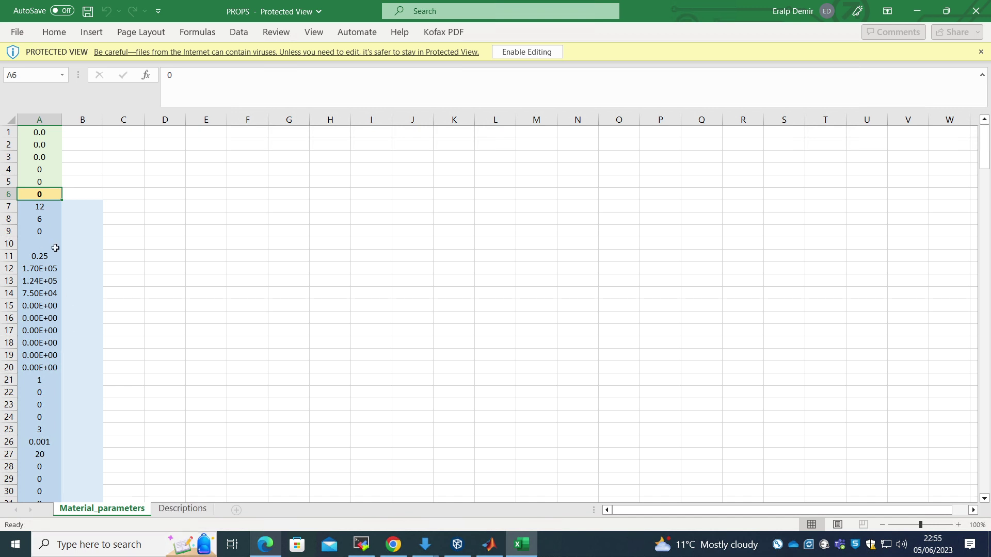
left_click(978, 11)
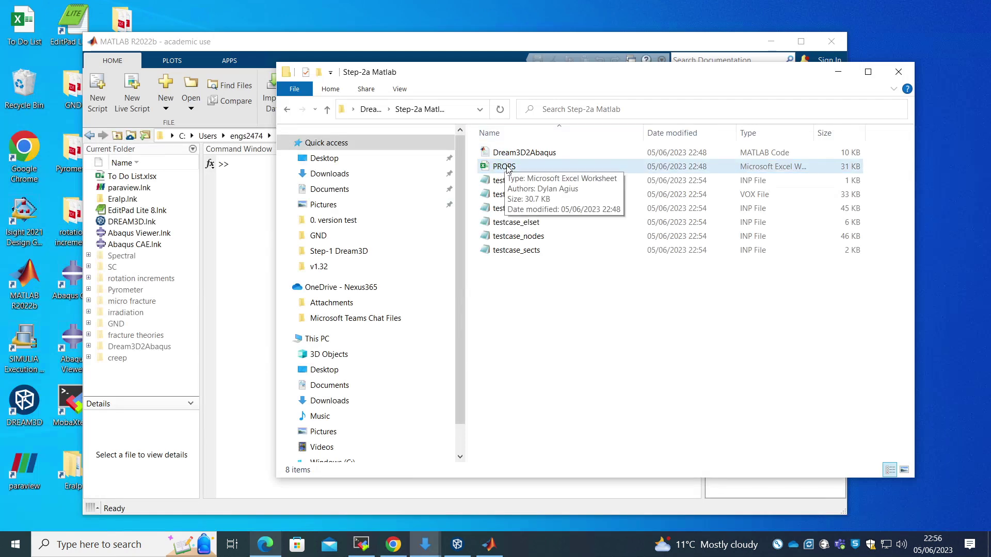
Open Dream3D2Abaqus.m from the Step-2a Matlab folder in MATLAB and review the function's filename, matID and noDepvar arguments
left_click(240, 269)
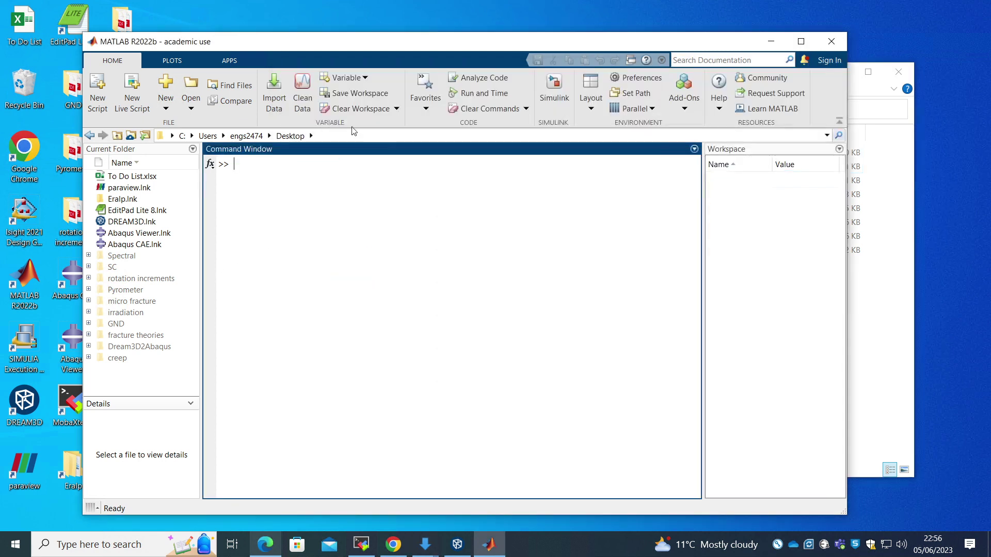
left_click(199, 84)
double_click(251, 160)
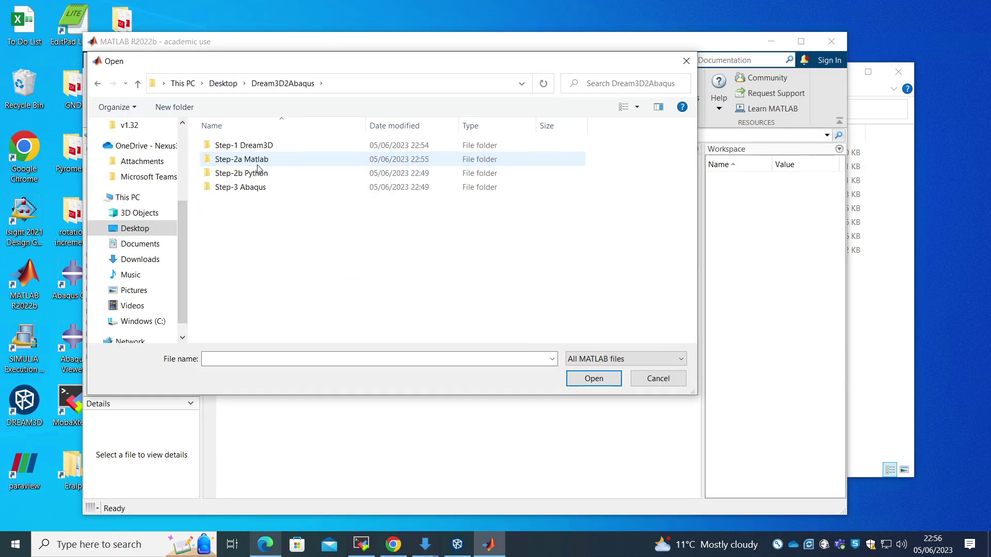
double_click(258, 161)
left_click(277, 149)
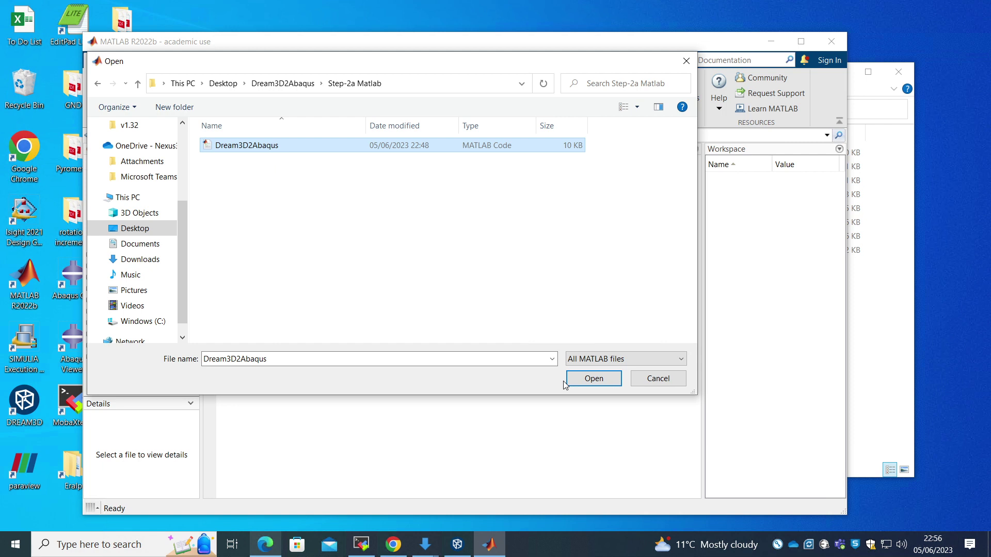
left_click(592, 378)
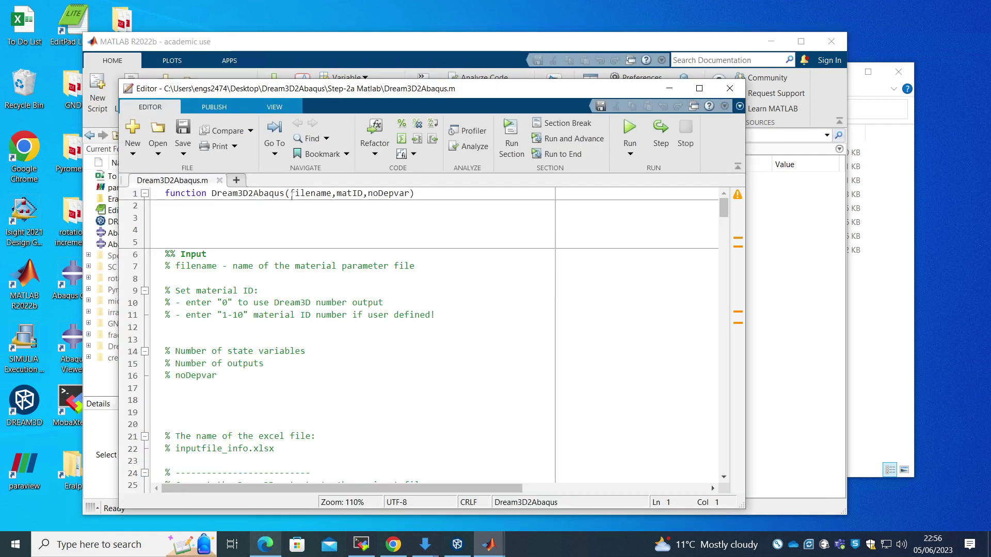
left_click_drag(292, 195, 364, 195)
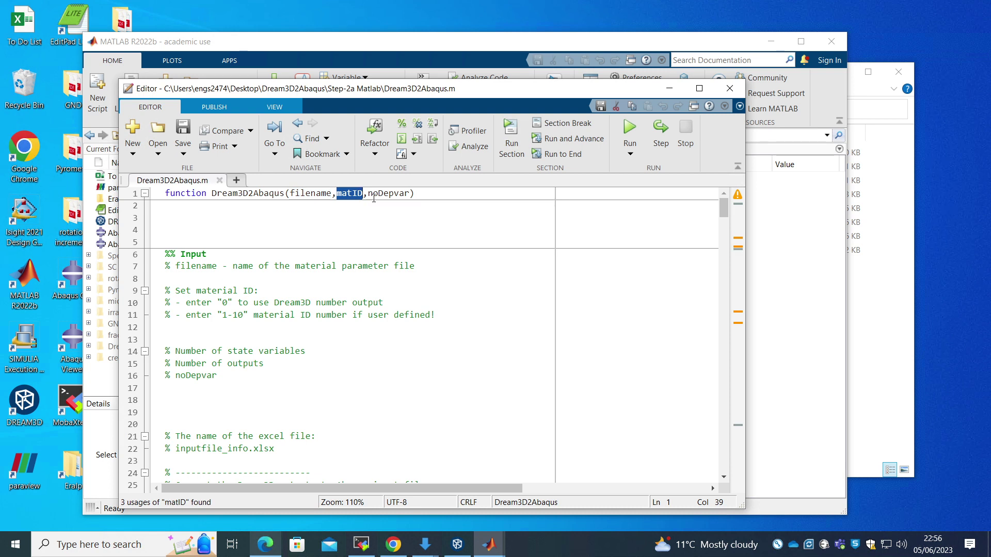
left_click_drag(369, 196, 411, 195)
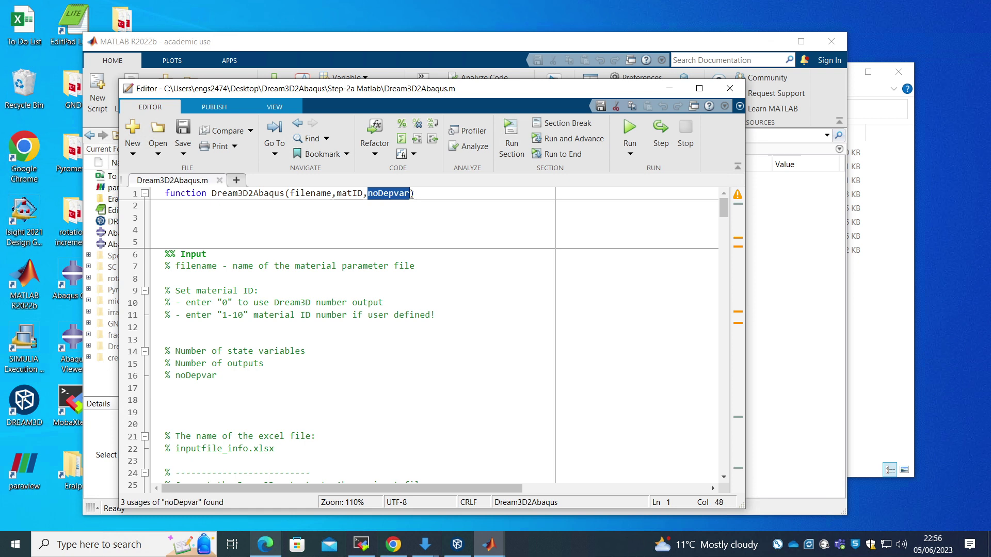
Set MATLAB's current folder to Dream3D2Abaqus > Step-2a Matlab and enter the command Dream3D2Abaqus('testcase',2,12) without running it
left_click(299, 40)
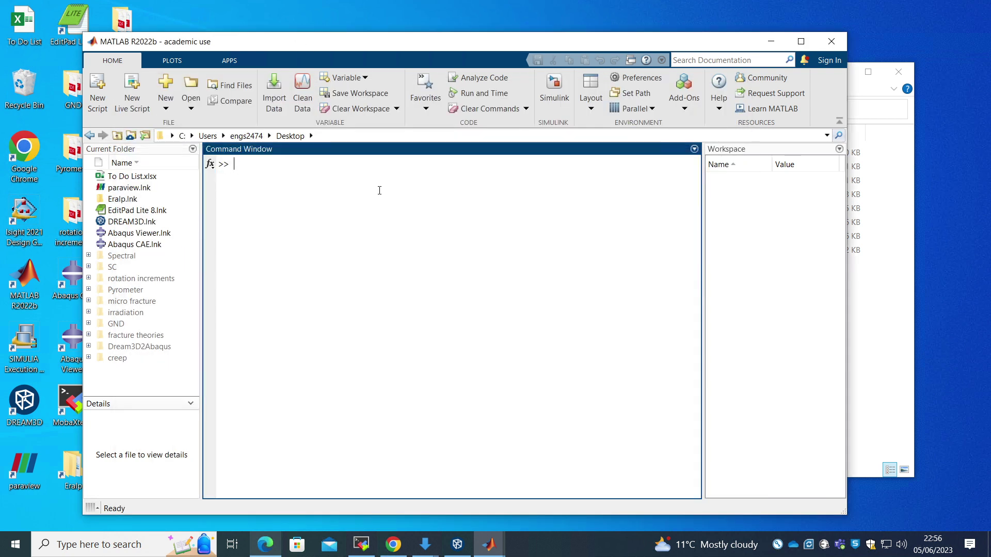
type("Dream3D2Abaqus()")
left_click(310, 135)
left_click(344, 165)
left_click(388, 136)
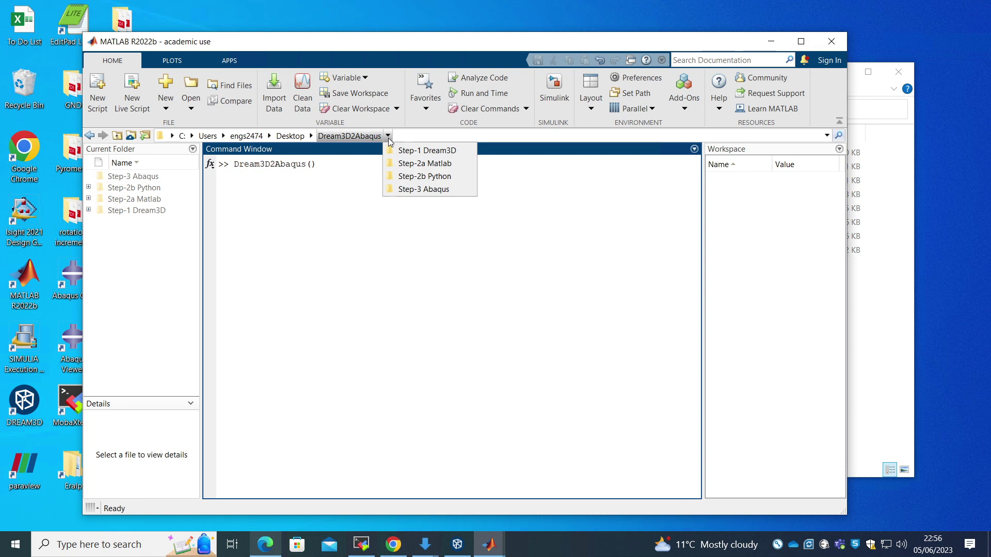
left_click(448, 163)
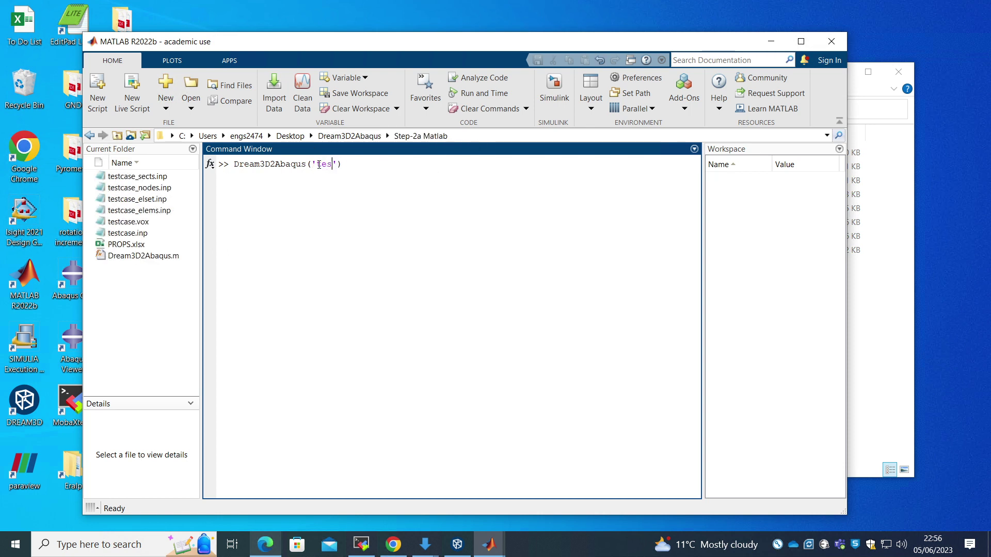
type("case',2,12")
Open the testcase INP file from the Step-2a Matlab folder, examine its four Include lines and close it
left_click(893, 343)
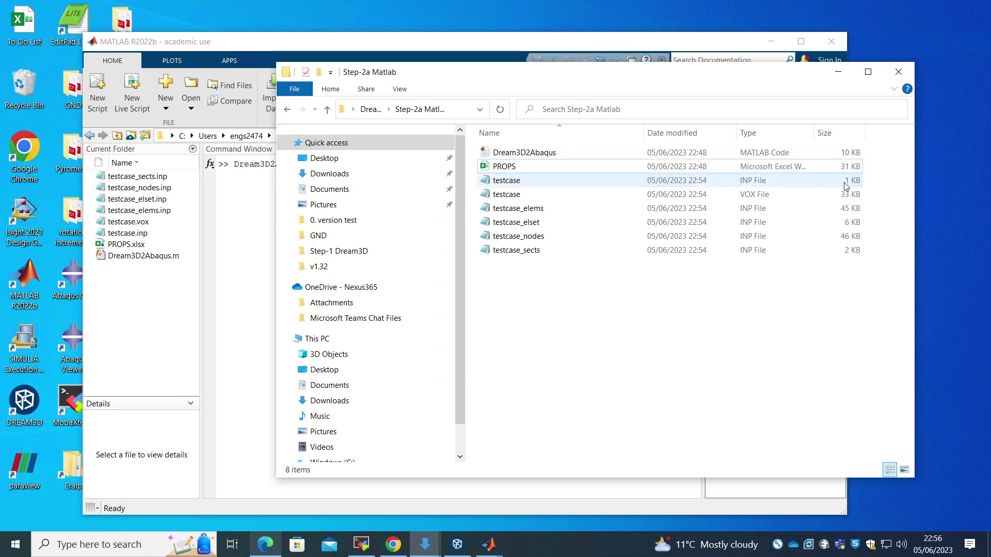
double_click(522, 181)
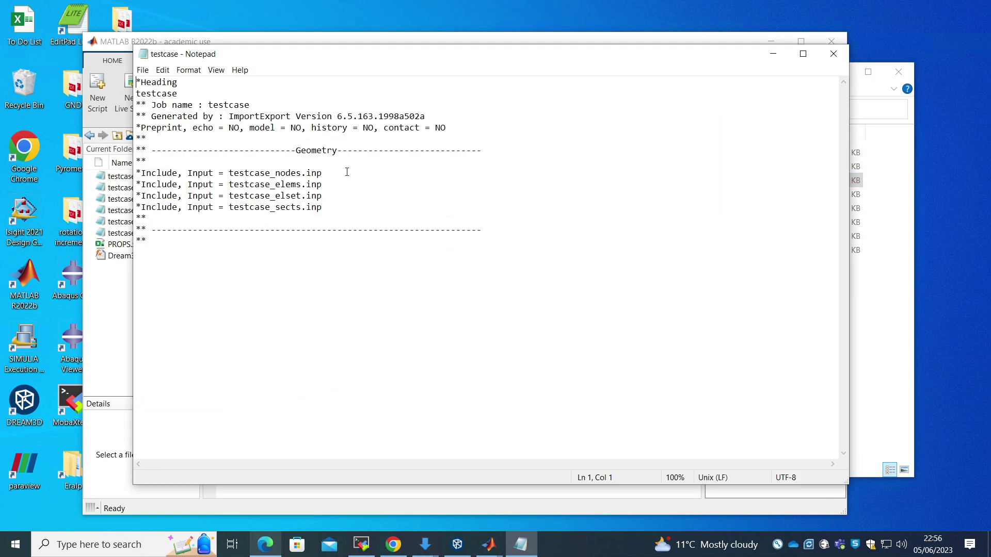
left_click_drag(338, 215, 137, 173)
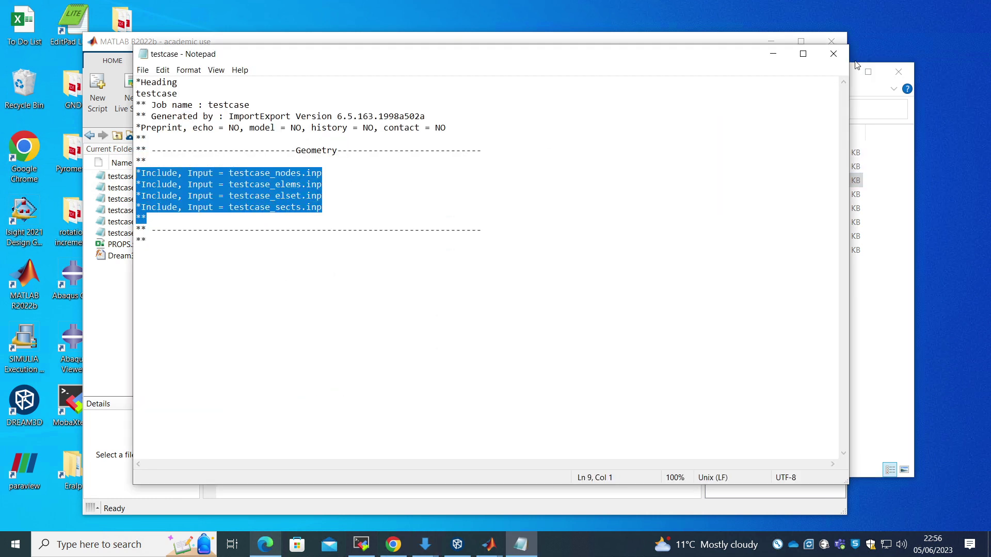
left_click(833, 54)
Run the entered Dream3D2Abaqus command in MATLAB, then open the rewritten testcase INP file to check it and close it
left_click(226, 287)
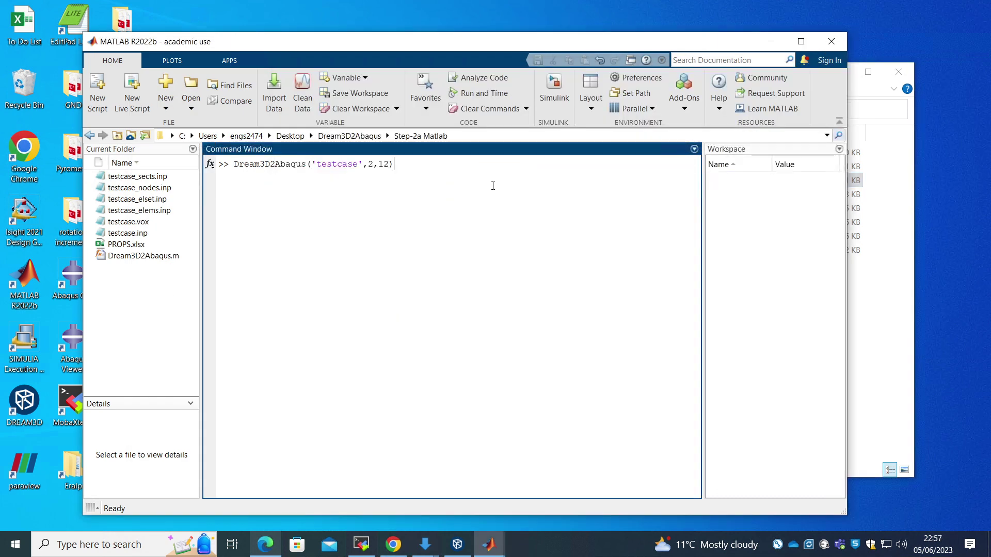
key("Return")
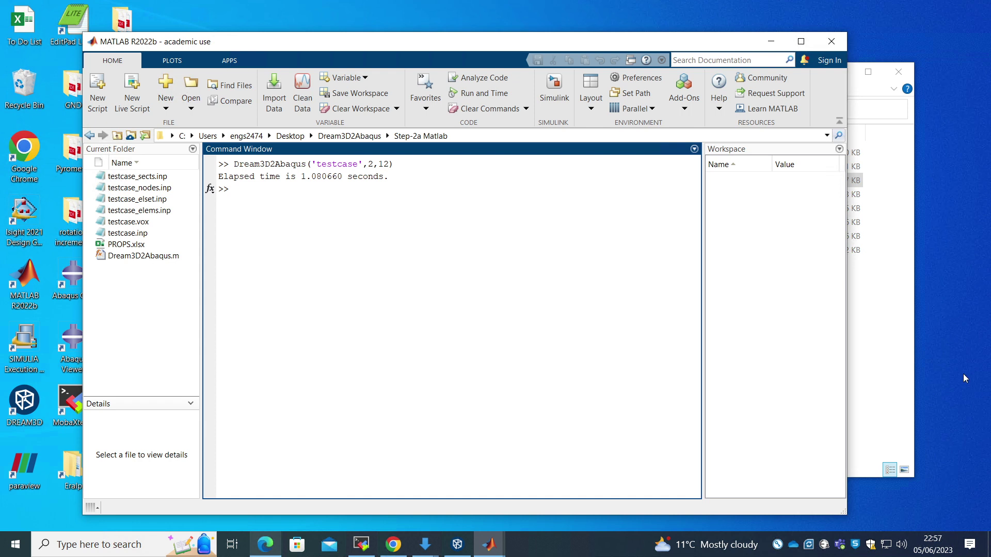
left_click(881, 318)
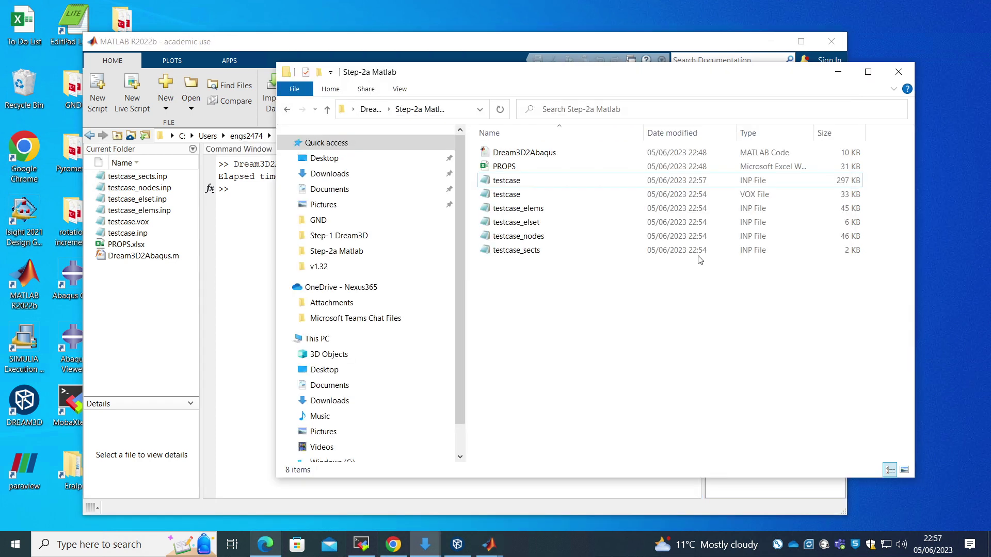
double_click(803, 182)
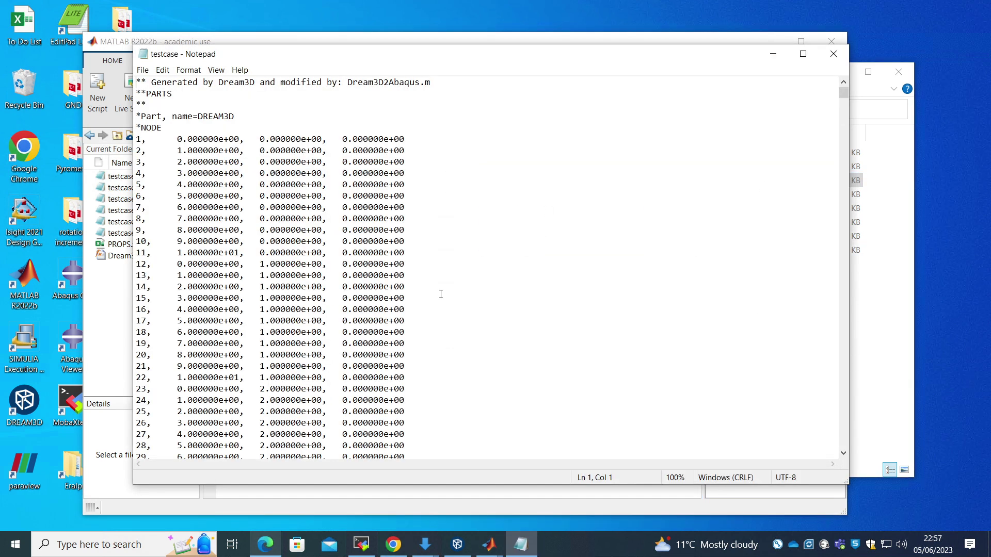
left_click(833, 54)
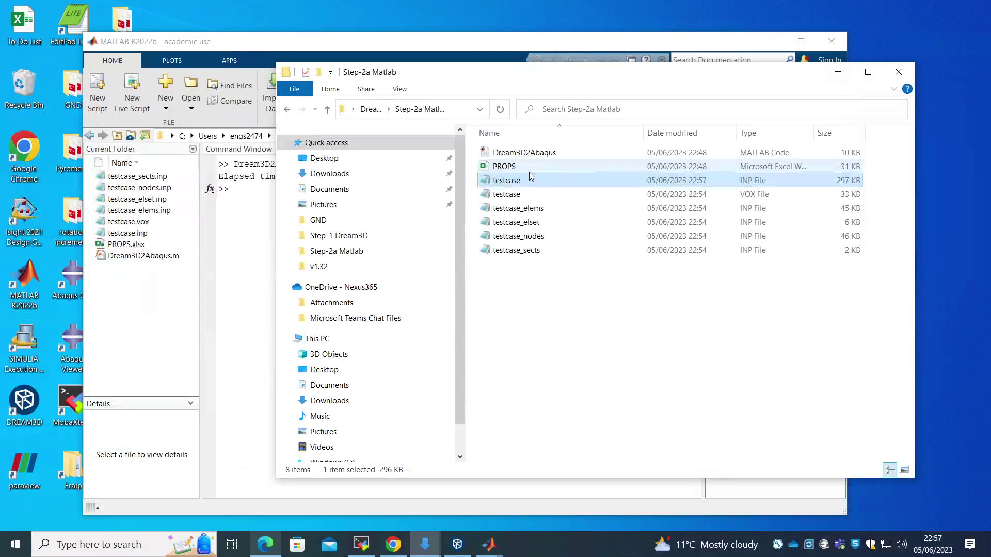
Copy the testcase INP file from the Step-2a Matlab folder into the Step-3 Abaqus folder
right_click(504, 183)
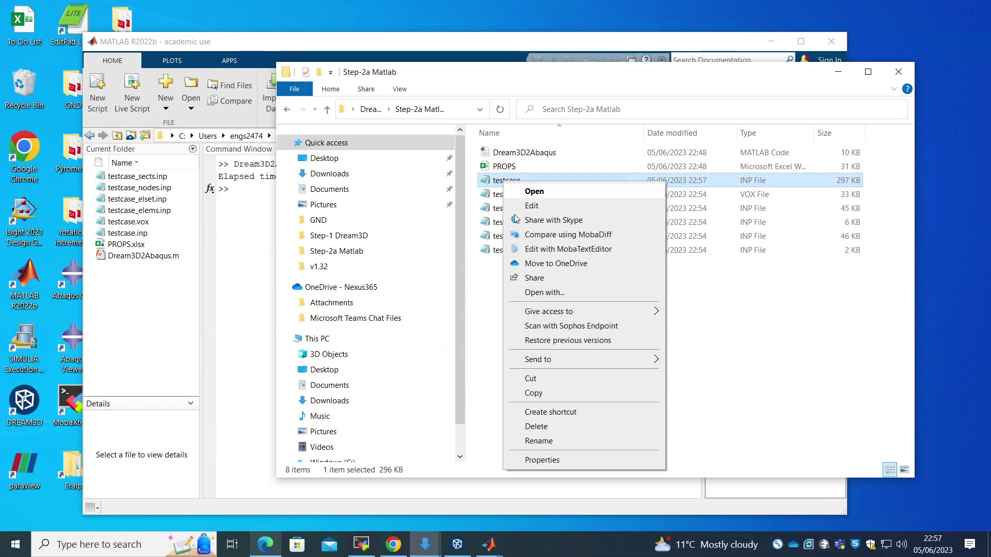
left_click(534, 393)
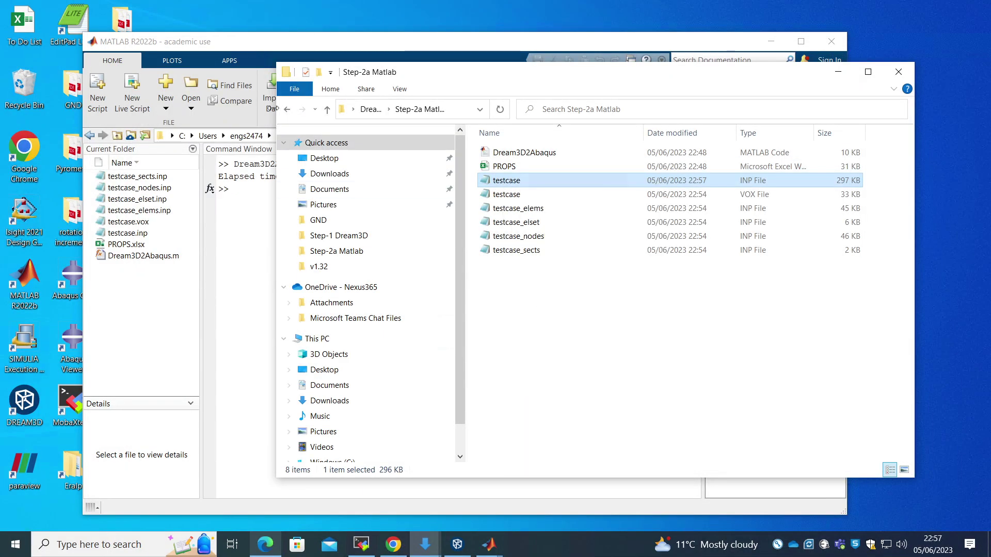
left_click(287, 109)
double_click(531, 194)
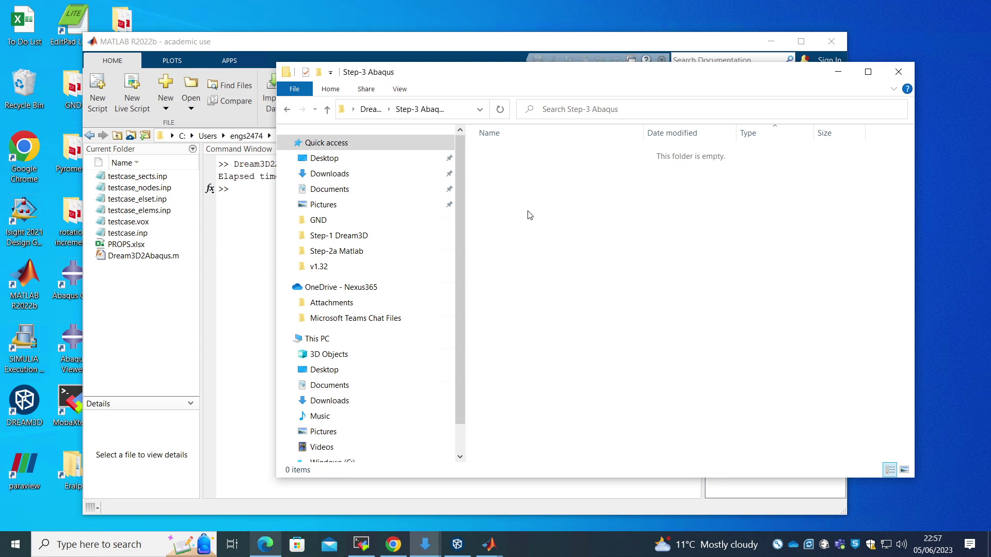
right_click(529, 214)
left_click(583, 306)
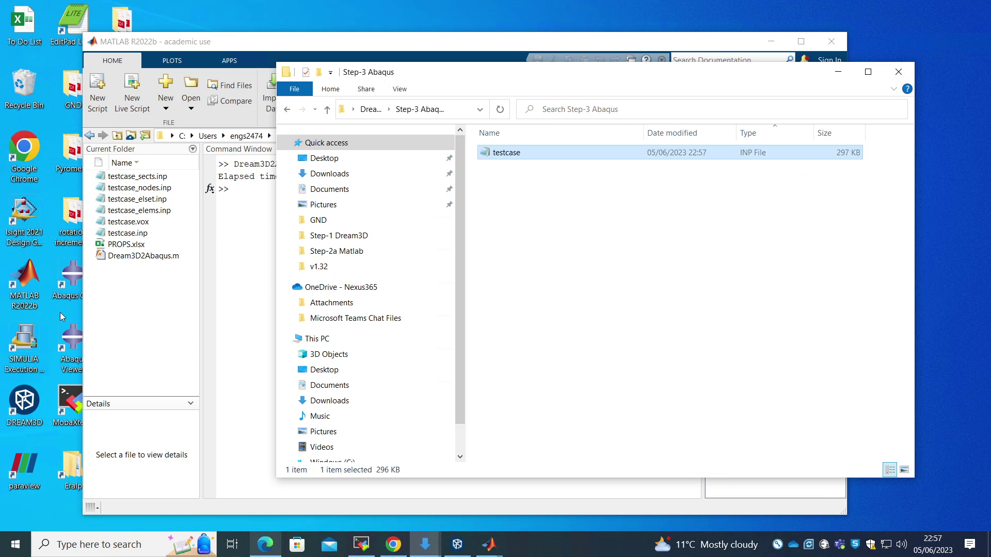
Launch Abaqus/CAE and copy all files from the UMAT v1.32 folder of CrystalPlasticity-master into the Step-3 Abaqus folder
double_click(70, 296)
left_click(620, 255)
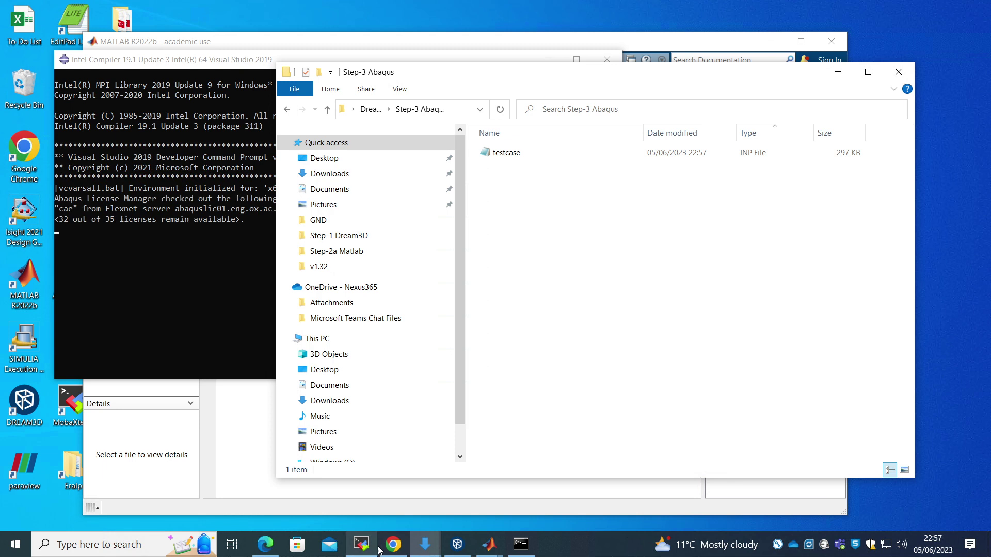
mouse_move(419, 548)
left_click(458, 510)
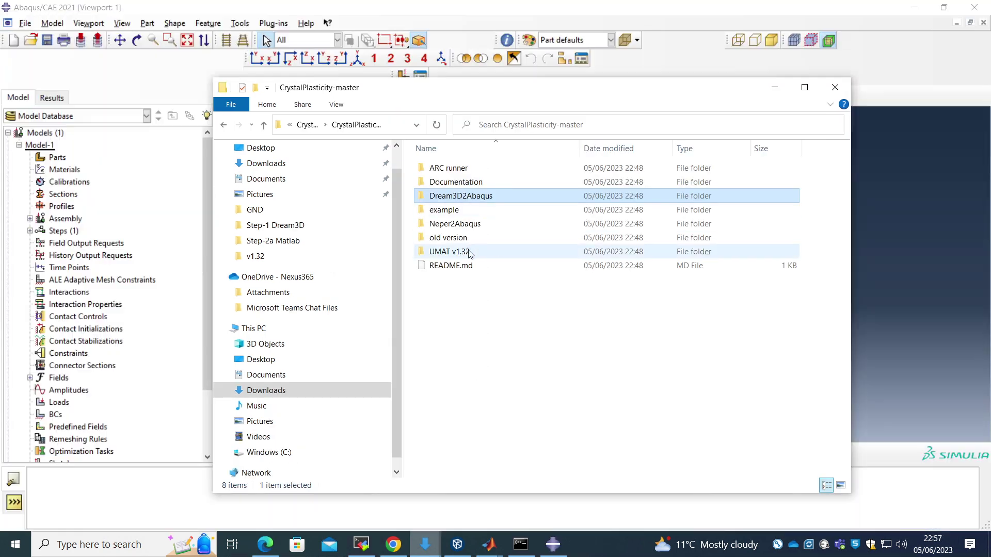
double_click(466, 252)
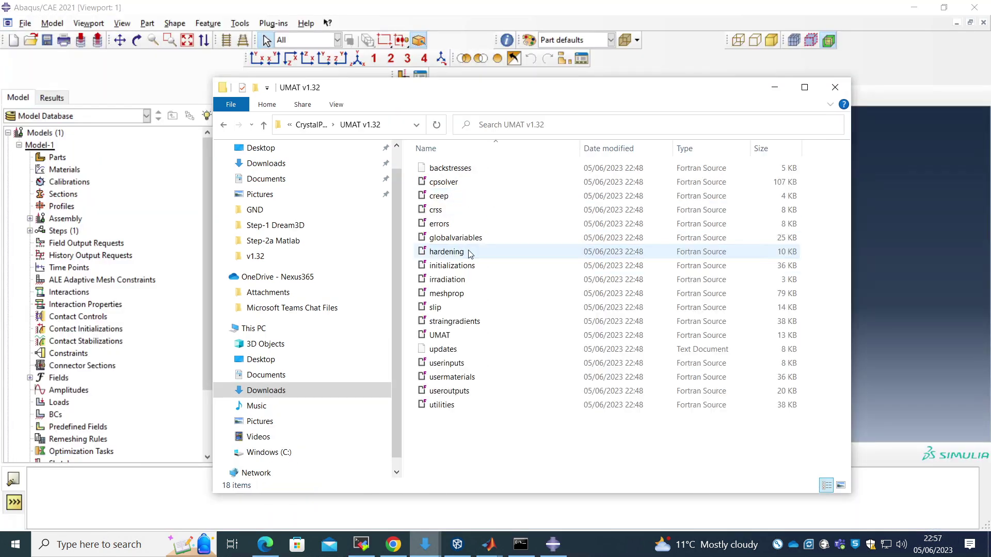
left_click(451, 169)
left_click(451, 405, "shift")
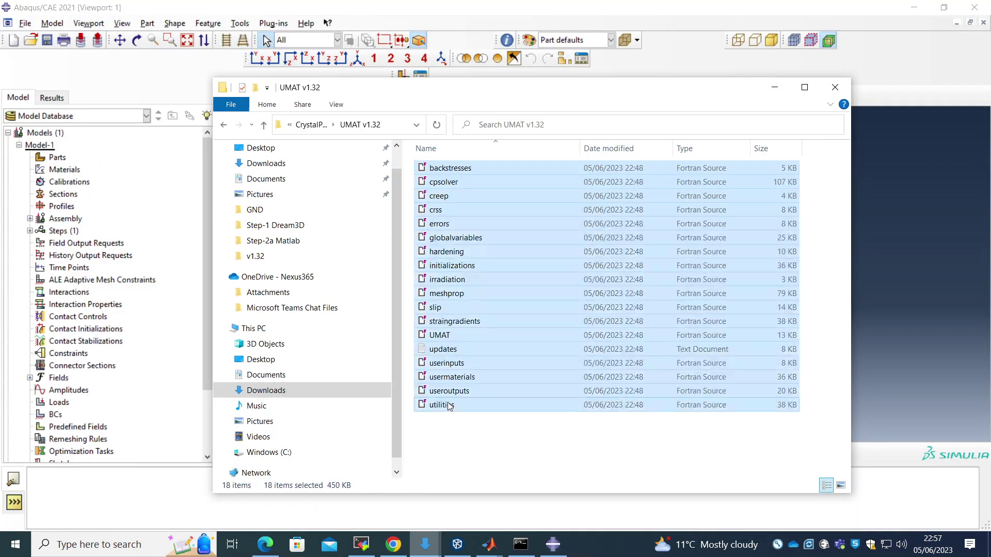
mouse_move(428, 552)
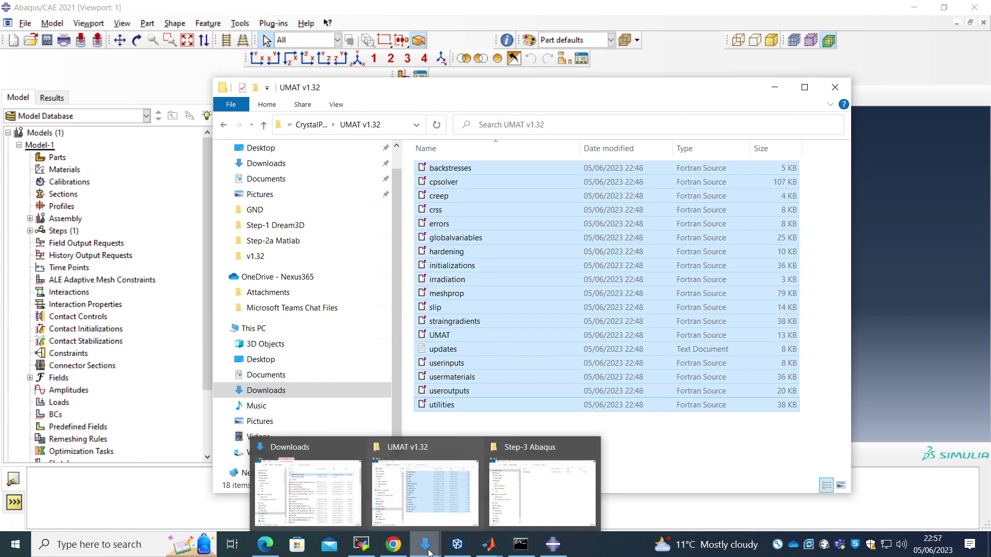
left_click(541, 493)
right_click(568, 332)
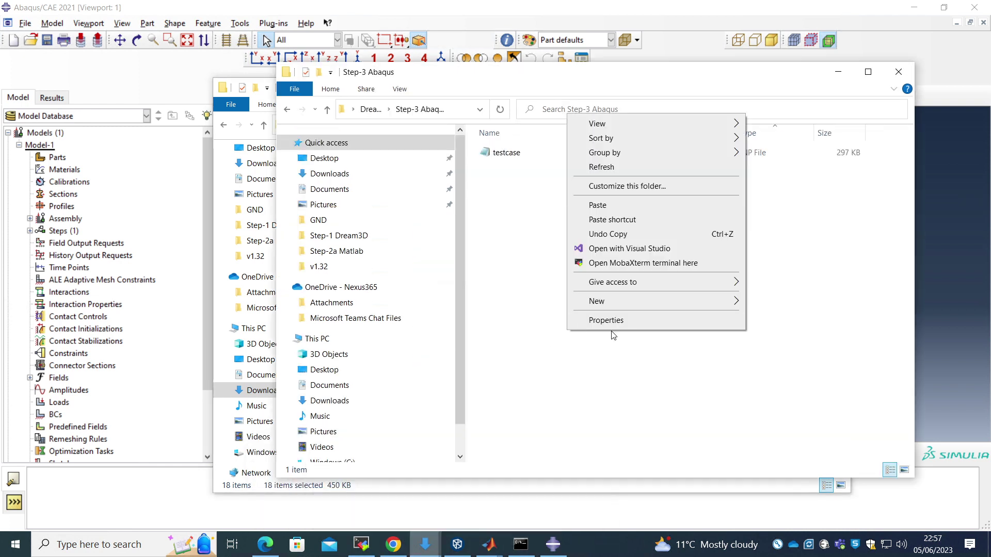
left_click(598, 205)
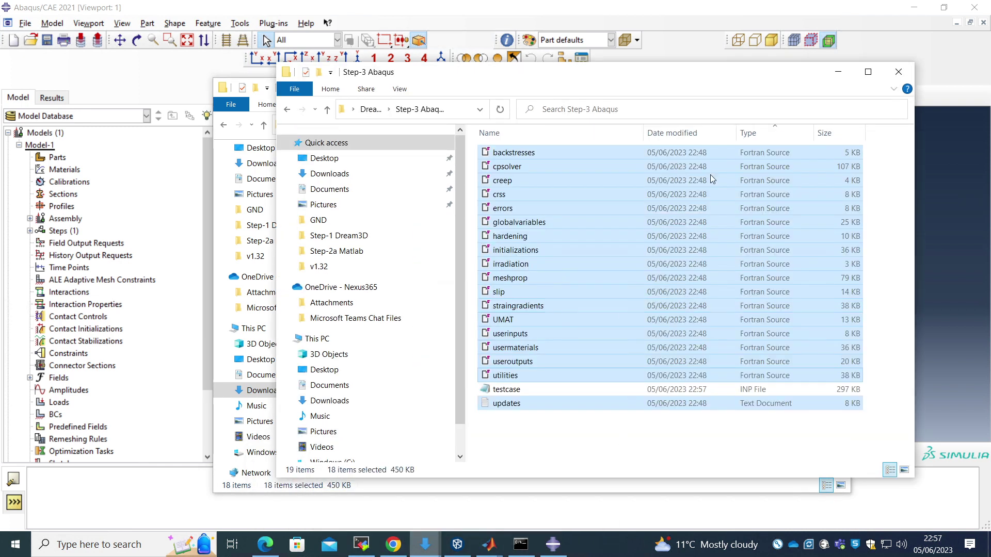
left_click(763, 133)
Create a Standard/Explicit model database in Abaqus/CAE and set the work directory to Desktop > Dream3D2Abaqus > Step-3 Abaqus
left_click(172, 14)
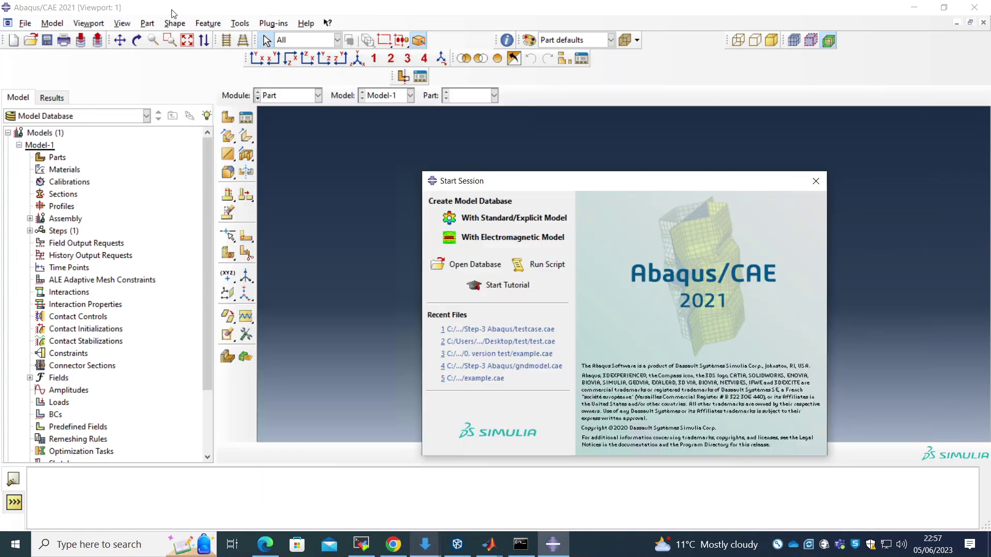
left_click(508, 219)
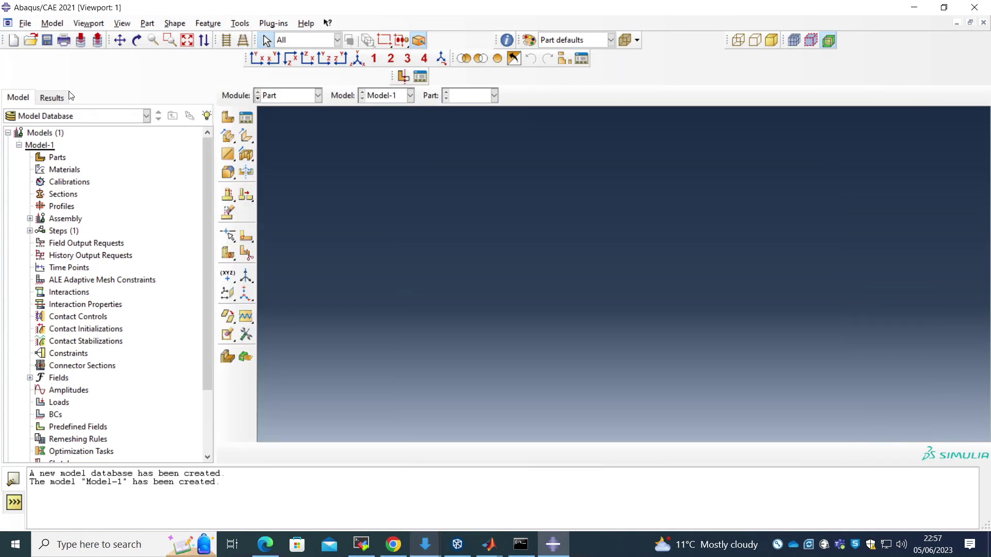
left_click(25, 24)
left_click(65, 89)
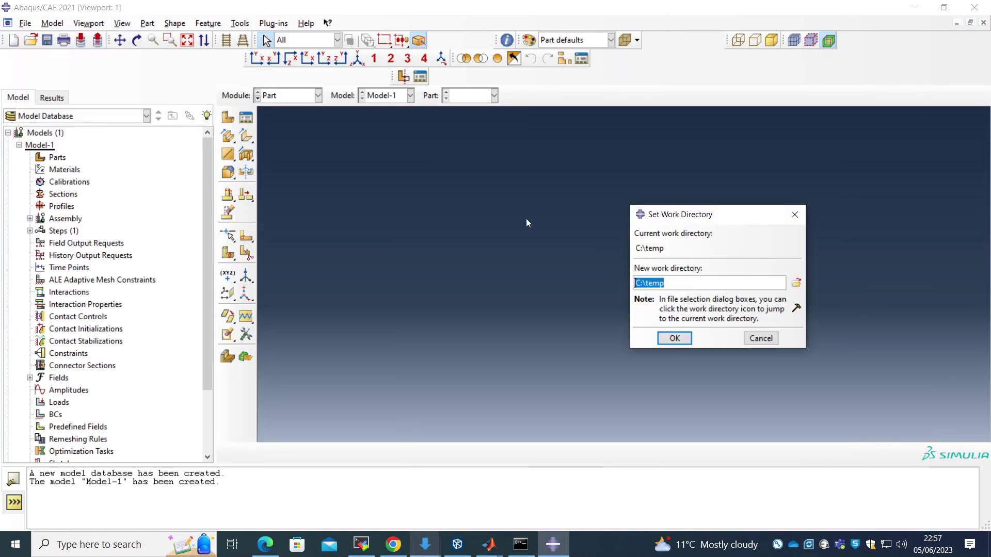
left_click(796, 284)
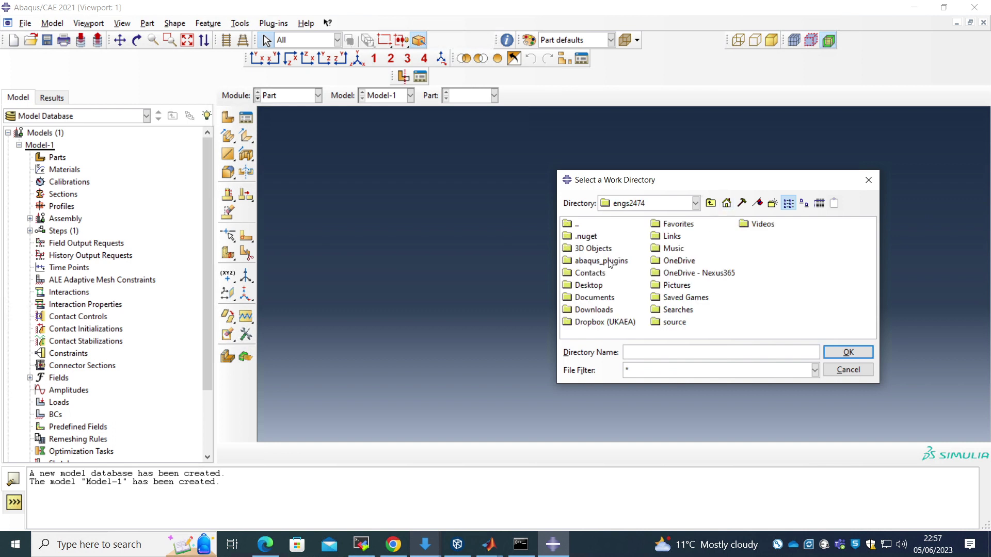
double_click(597, 285)
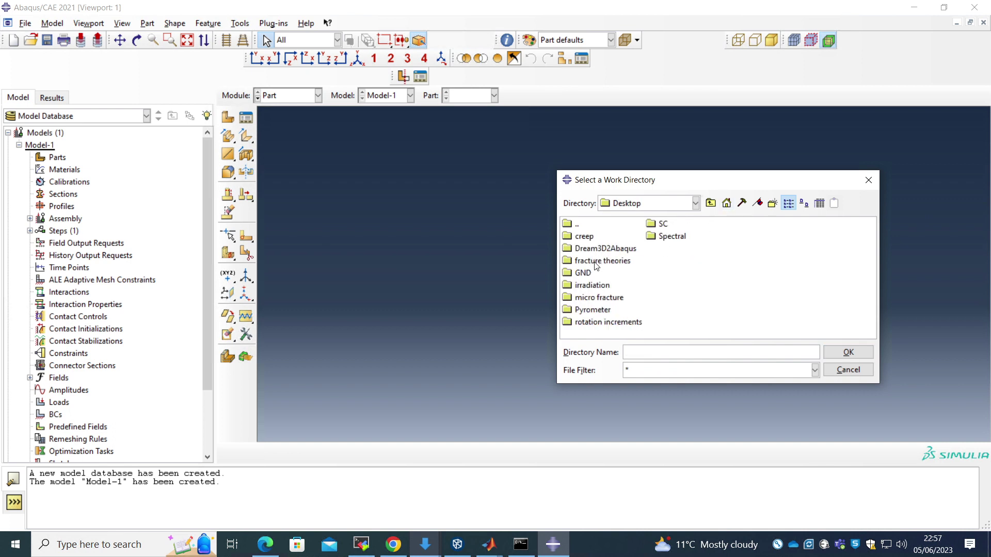
double_click(606, 249)
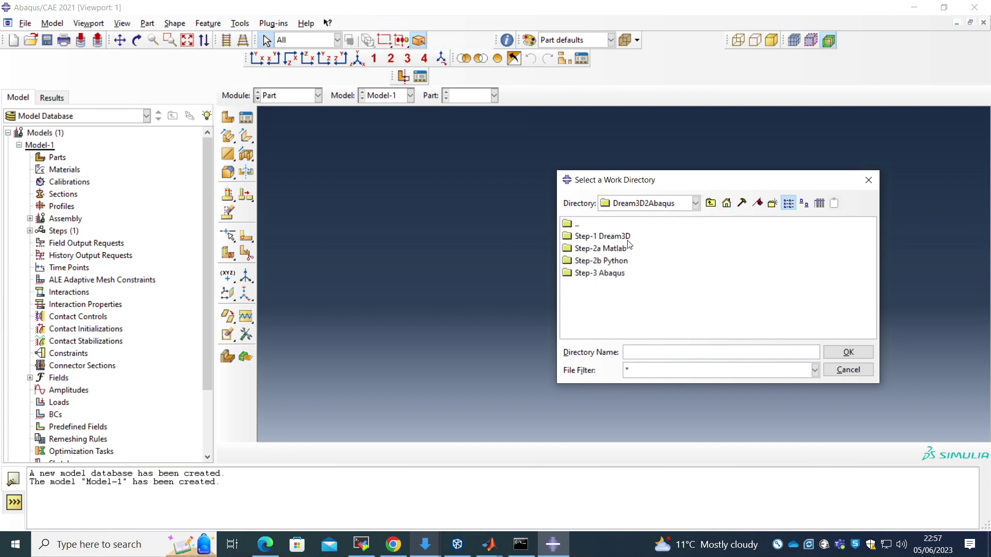
left_click(601, 273)
left_click(848, 352)
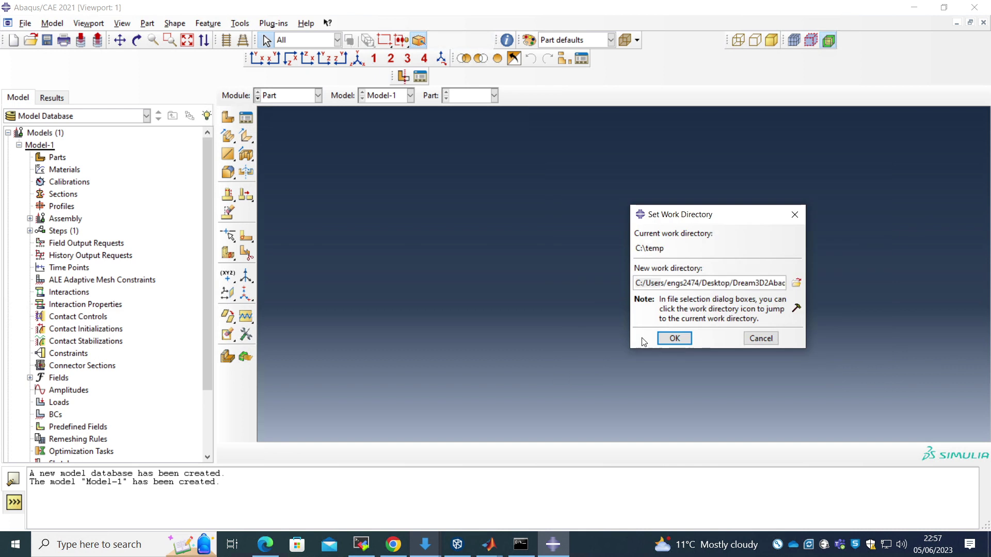
left_click(670, 338)
Import the testcase Abaqus input file from the Step-3 Abaqus folder as a model
left_click(25, 23)
mouse_move(110, 180)
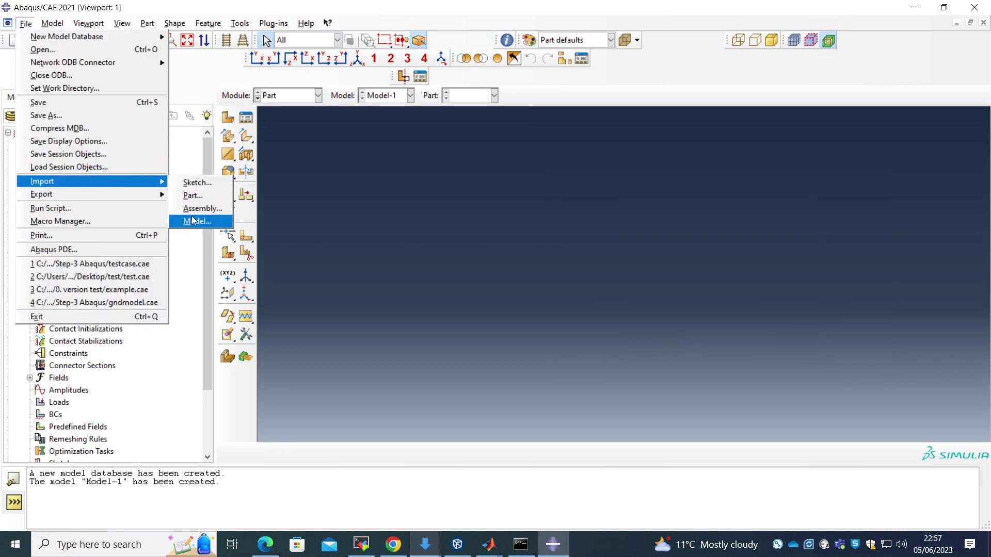
left_click(207, 221)
left_click(470, 356)
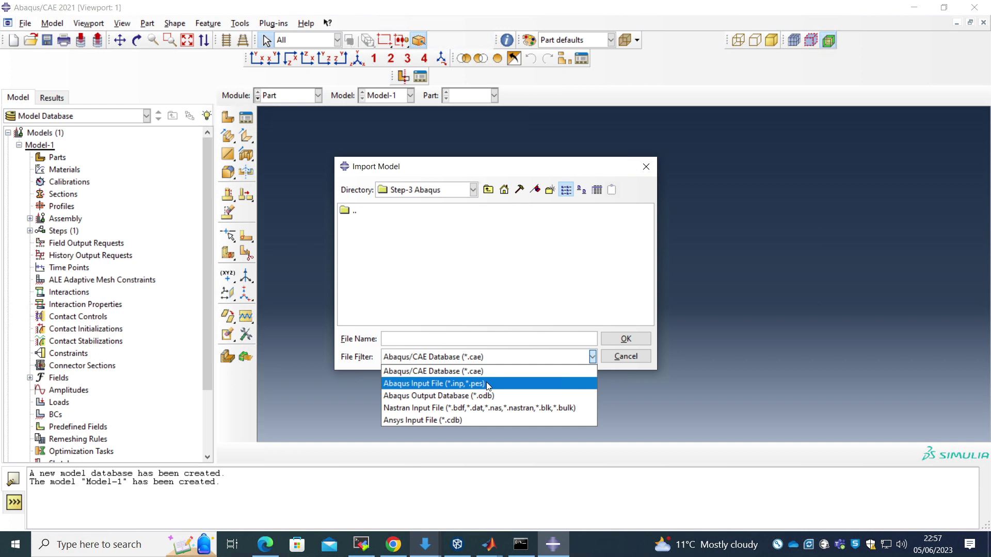
left_click(487, 381)
left_click(385, 225)
left_click(625, 339)
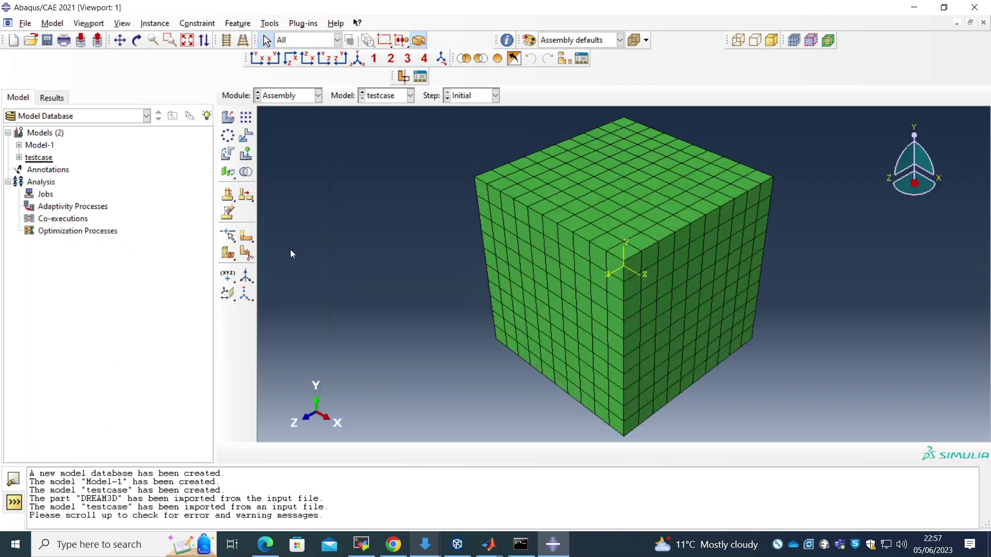
Delete the empty Model-1 and color-code the testcase assembly by Materials
left_click(39, 145)
right_click(39, 145)
left_click(62, 227)
left_click(468, 288)
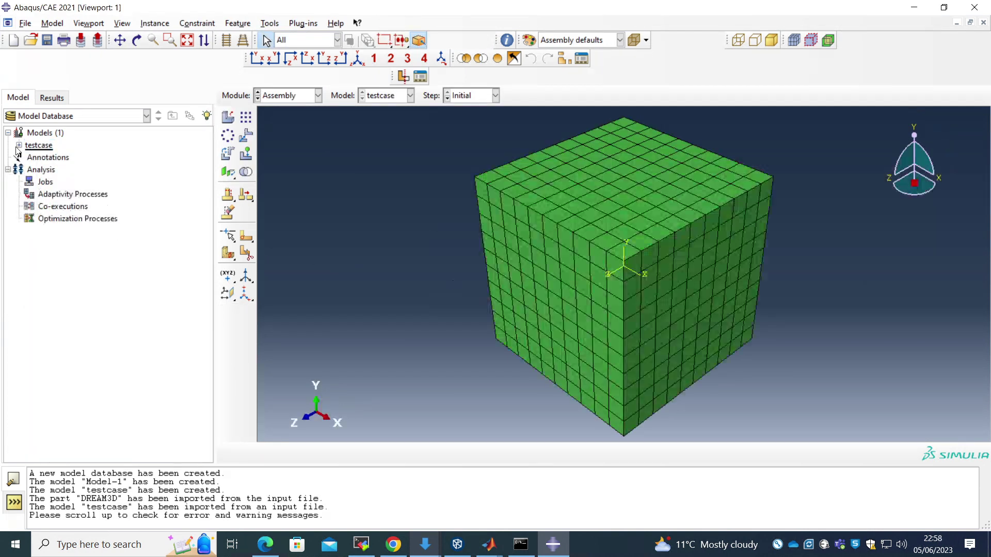
left_click(559, 43)
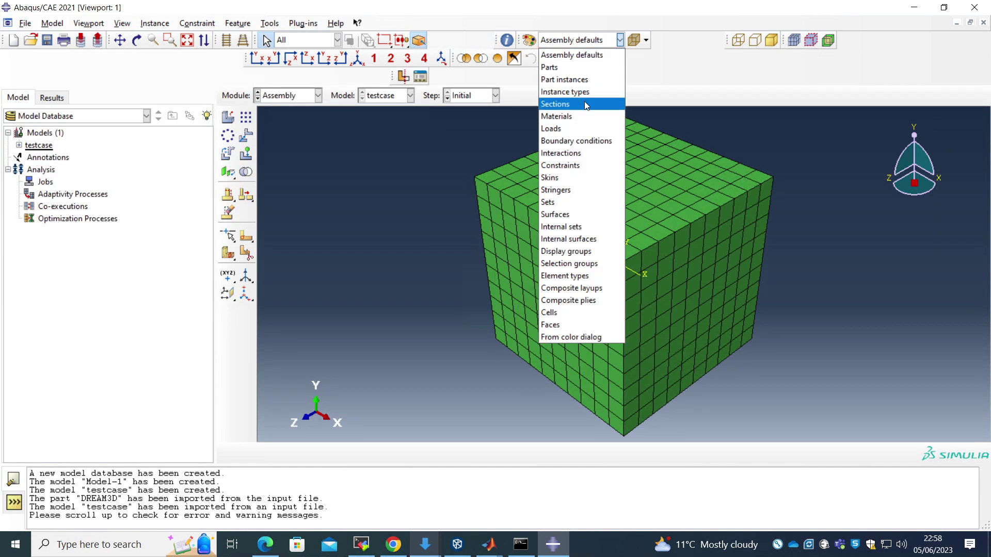
left_click(583, 119)
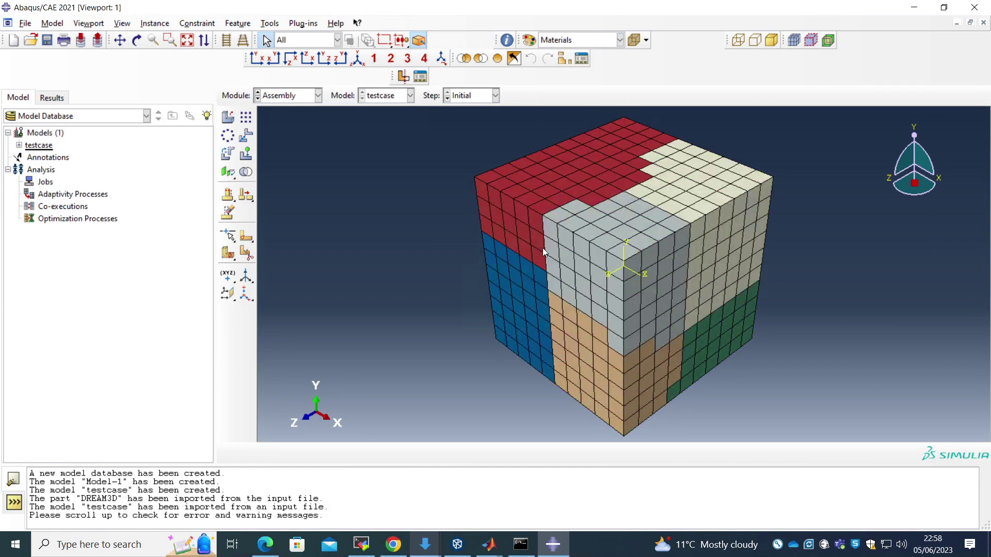
Compare the number of solution-dependent state variables in MATERIAL-GRAIN1 with the last argument of the Dream3D2Abaqus call in MATLAB
left_click(19, 146)
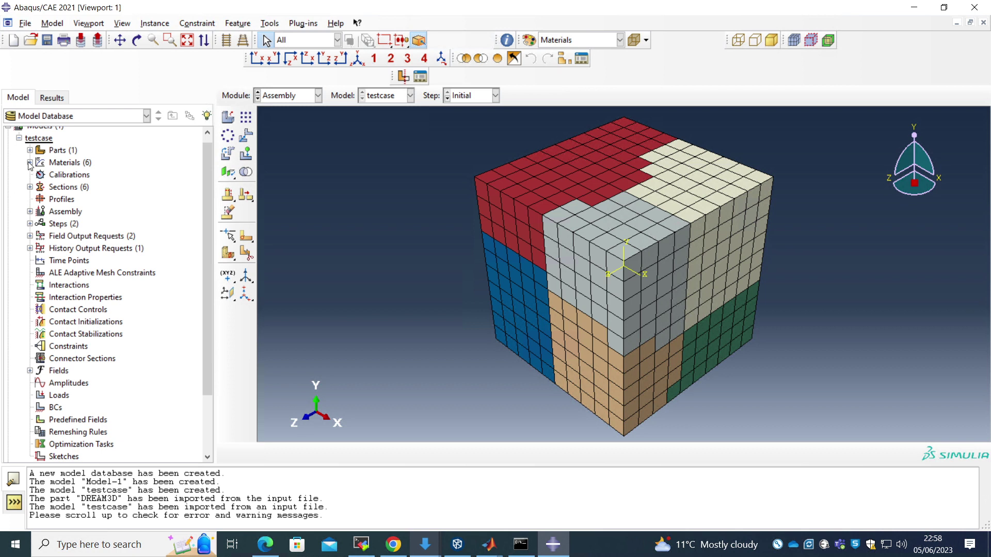
left_click(30, 163)
double_click(79, 176)
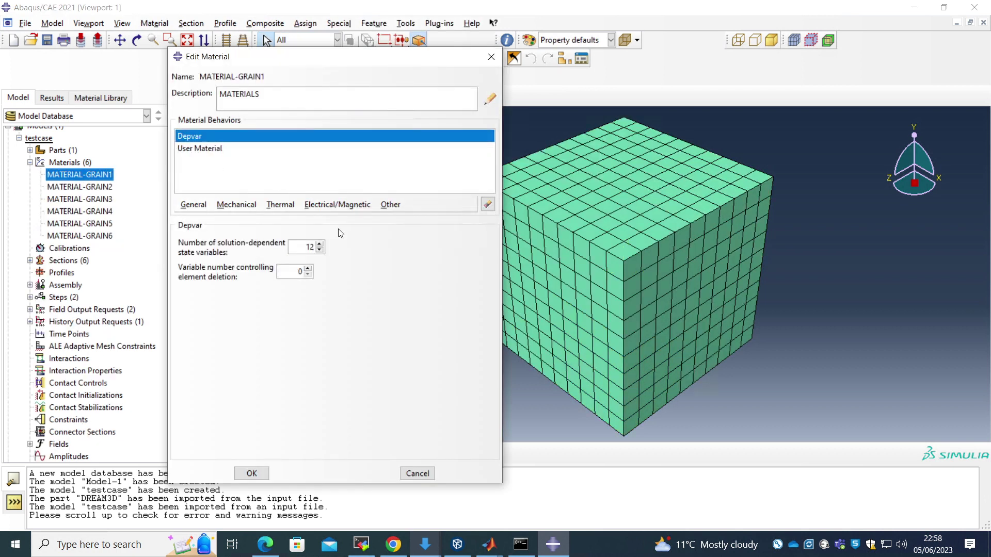
mouse_move(489, 544)
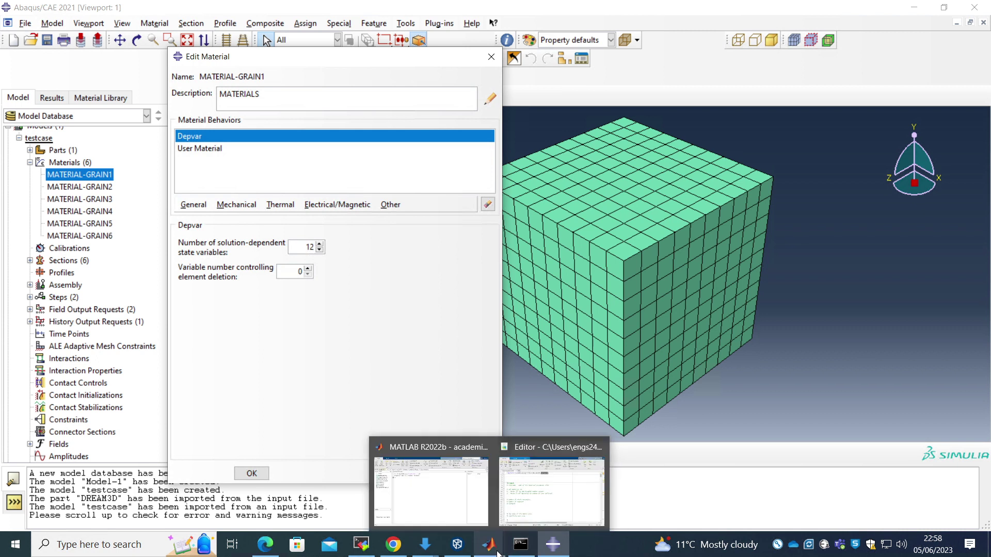
left_click(434, 480)
left_click_drag(300, 52, 603, 70)
left_click_drag(685, 181, 695, 182)
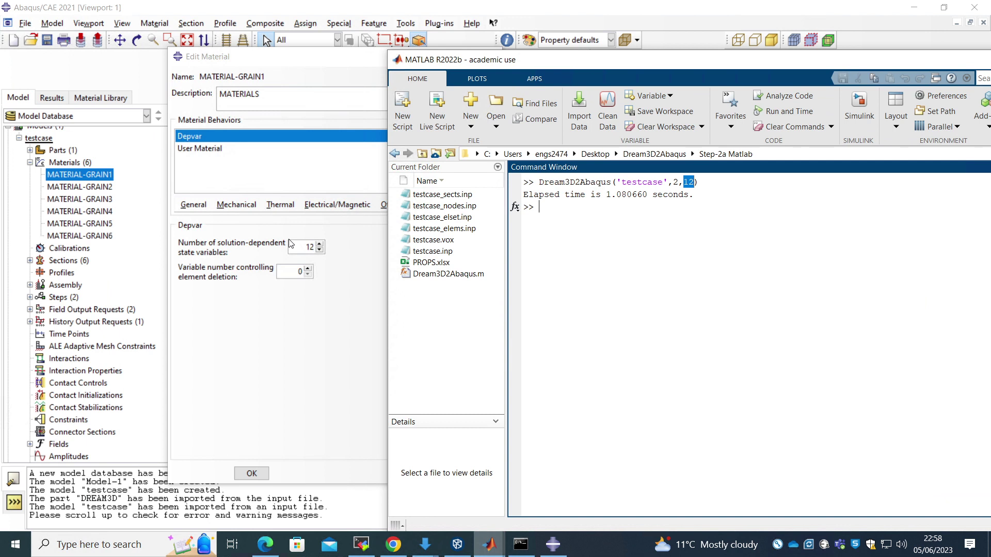
Review MATERIAL-GRAIN1's User Material constants in Abaqus/CAE against the arguments of the Dream3D2Abaqus call in MATLAB
left_click(187, 149)
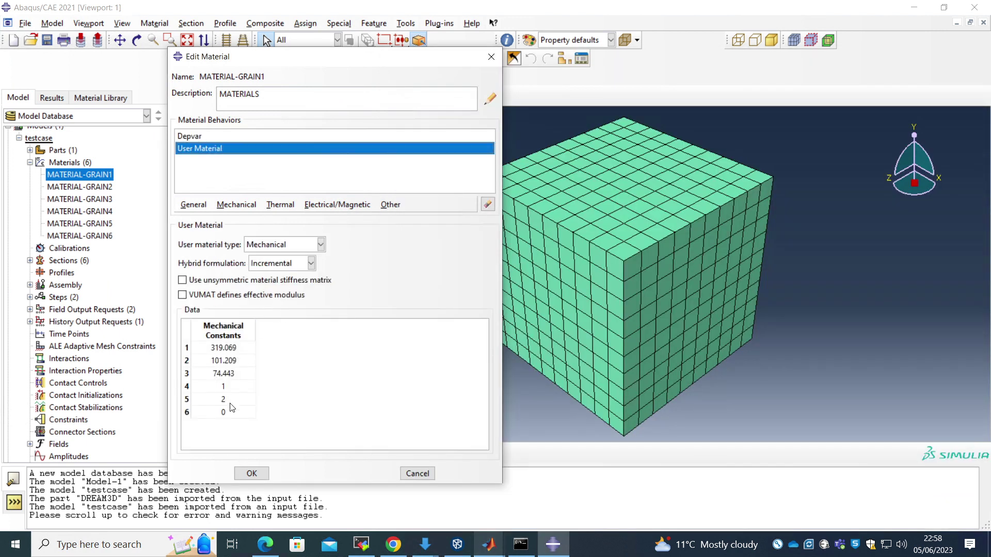
mouse_move(489, 544)
left_click(433, 490)
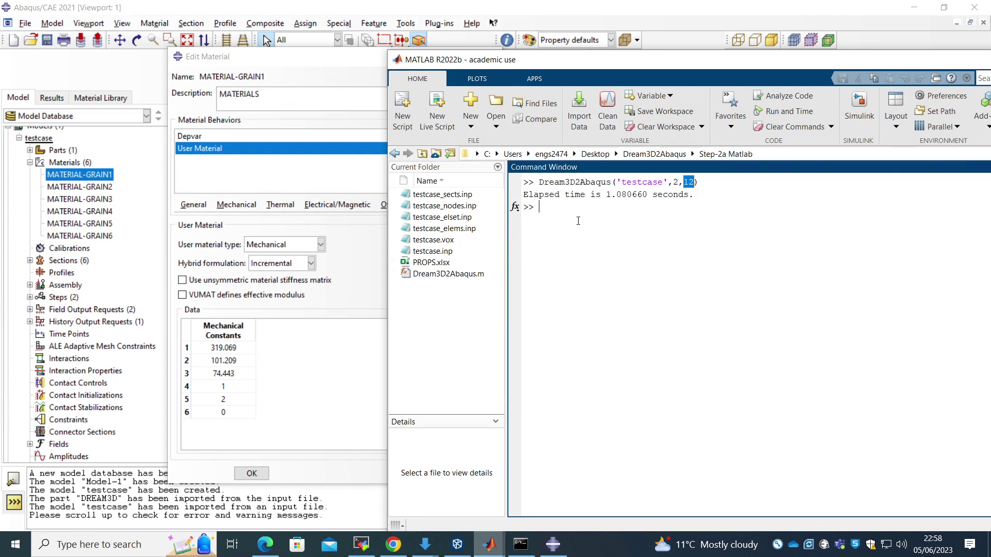
left_click(677, 183)
left_click(301, 389)
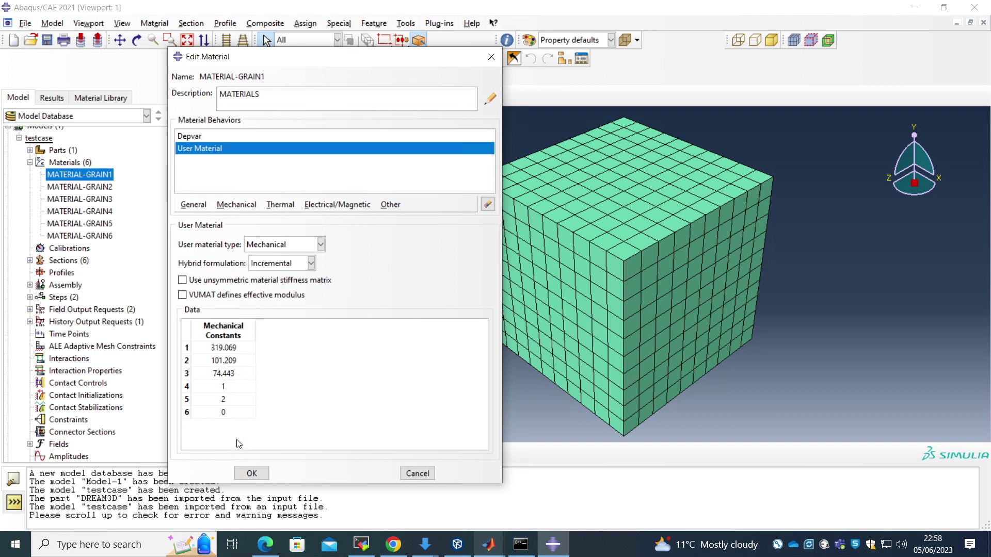
left_click(252, 473)
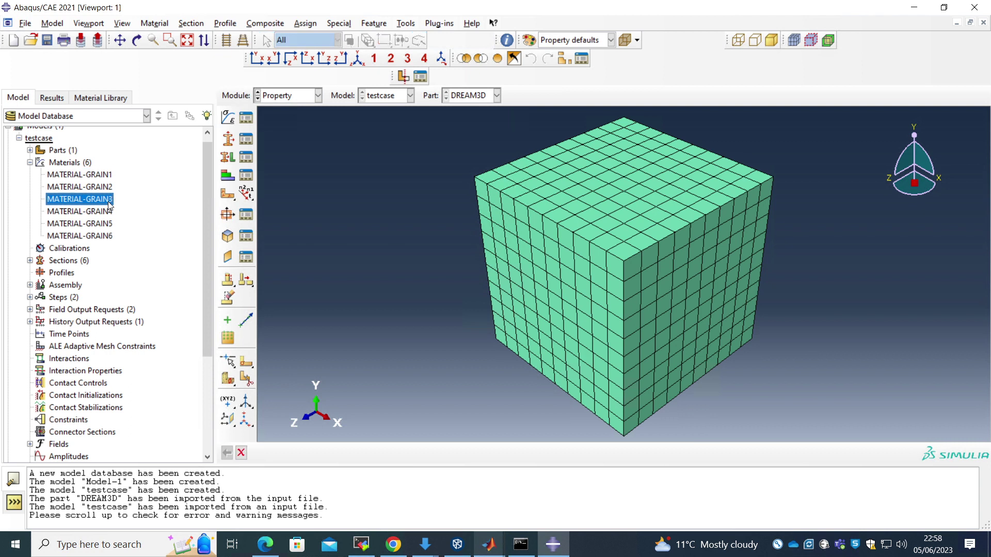
Review the User Material mechanical constants of MATERIAL-GRAIN3
double_click(107, 200)
left_click(210, 149)
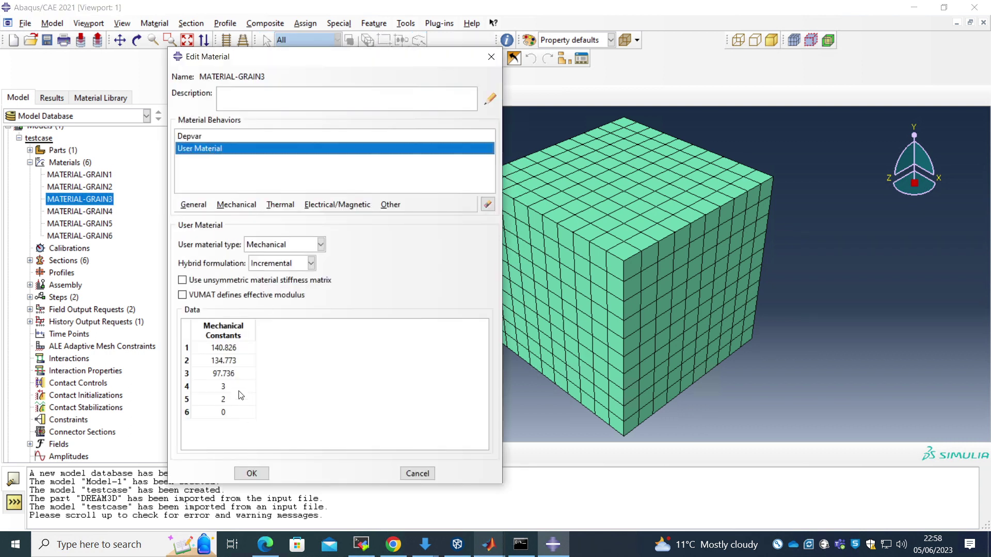
left_click(253, 473)
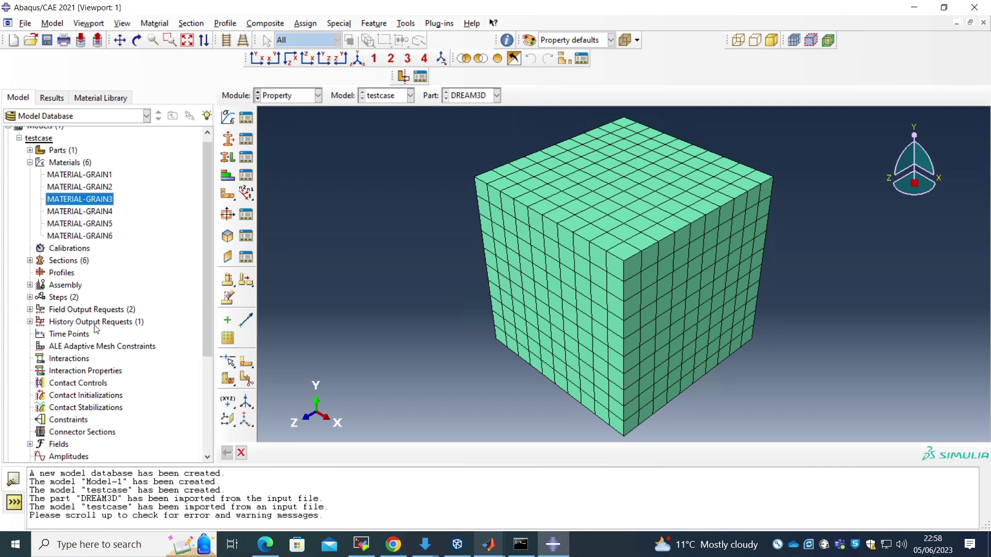
Create an XSYMM symmetry boundary condition in the Initial step on the cube's X = 0 face, selecting nodes by angle without creating a set
scroll(96, 329, "down", 4)
scroll(77, 341, "up", 1)
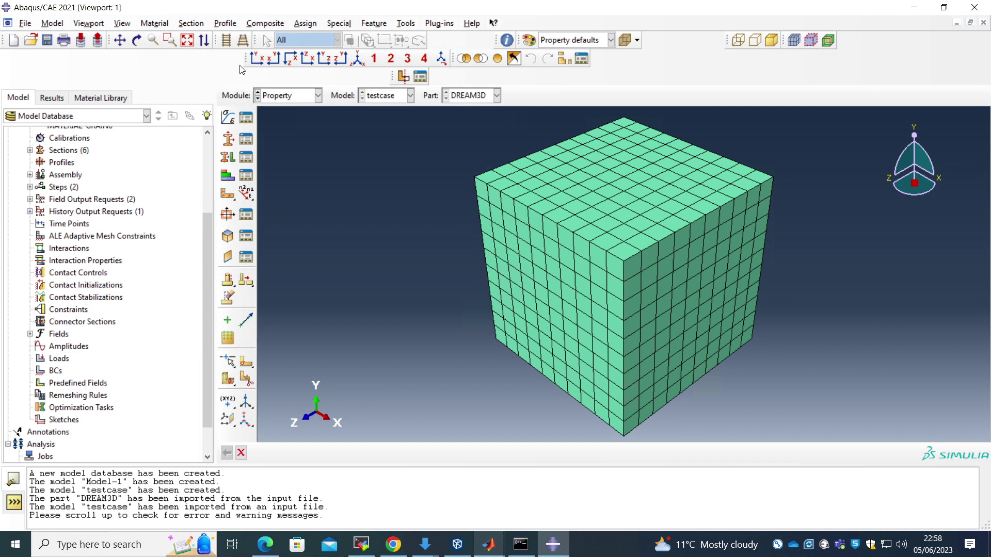
double_click(56, 370)
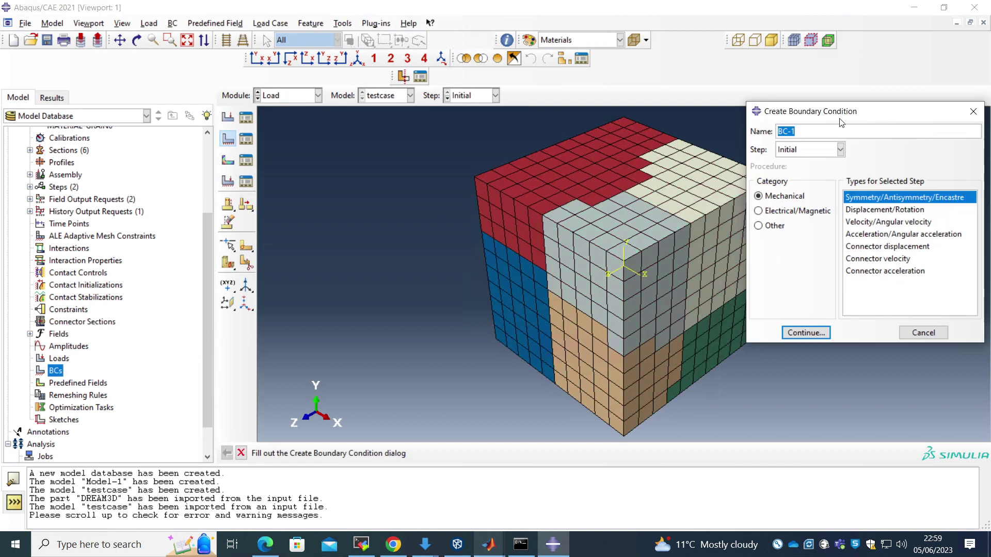
left_click_drag(837, 115, 138, 122)
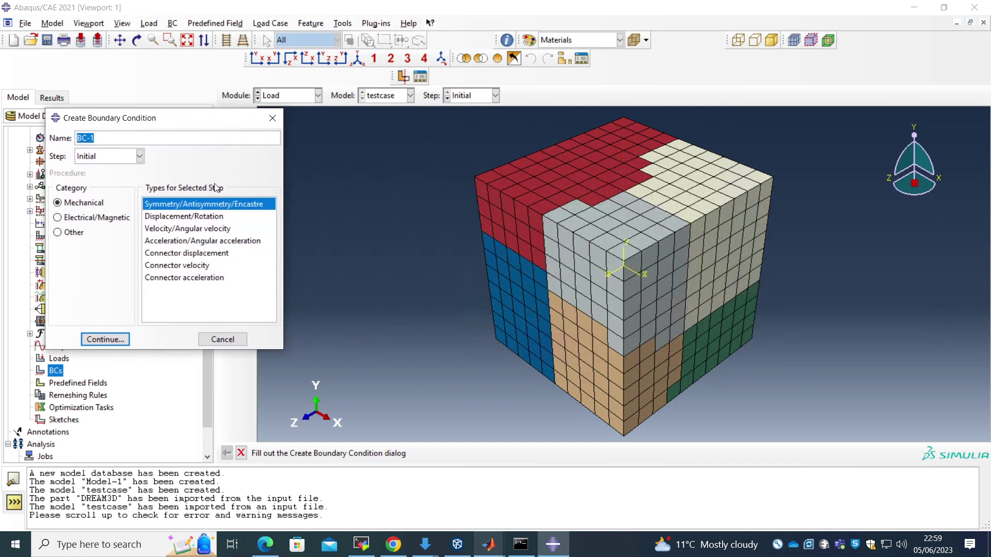
left_click(110, 339)
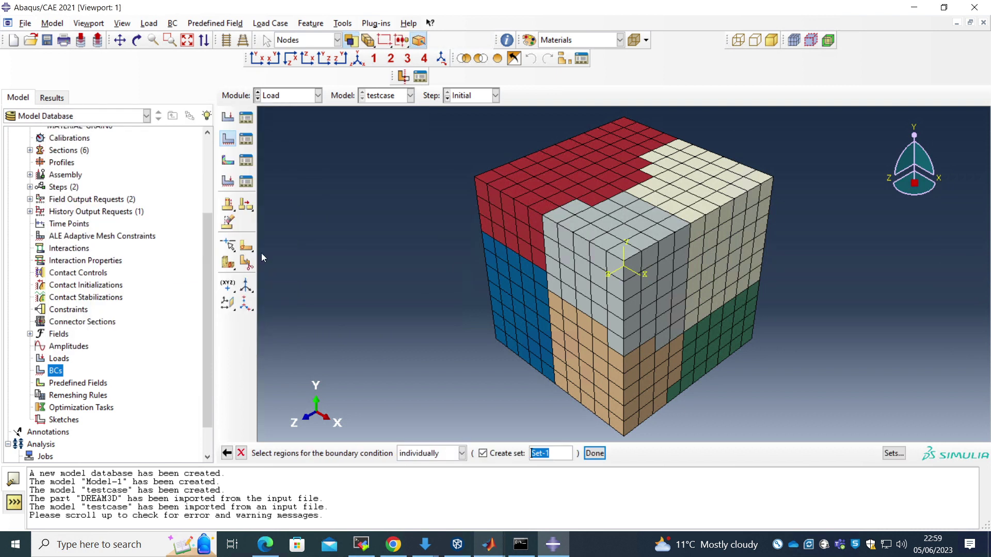
left_click(483, 454)
left_click(136, 41)
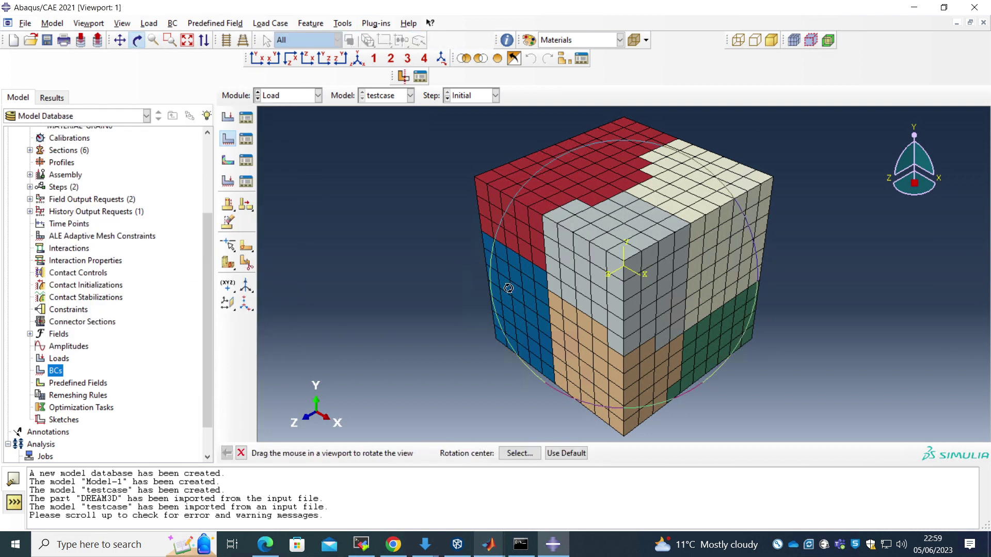
left_click_drag(593, 258, 645, 289)
left_click(241, 453)
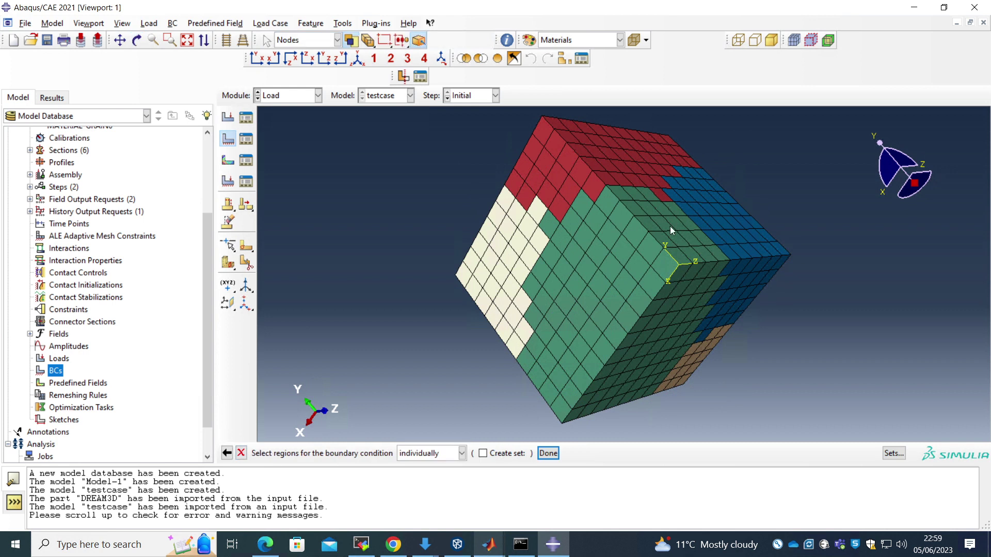
left_click(431, 454)
left_click(436, 480)
left_click(682, 239)
left_click(575, 453)
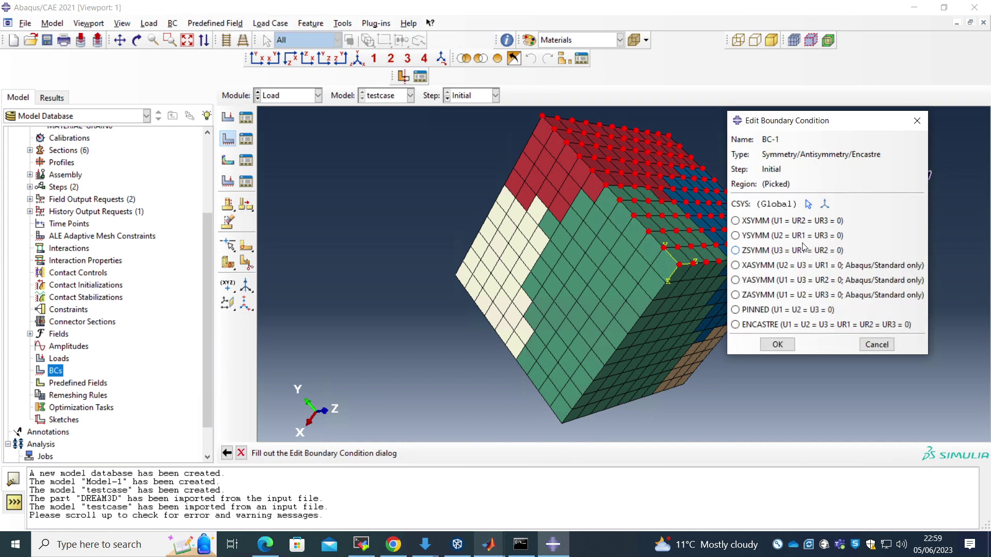
left_click(758, 221)
left_click(777, 344)
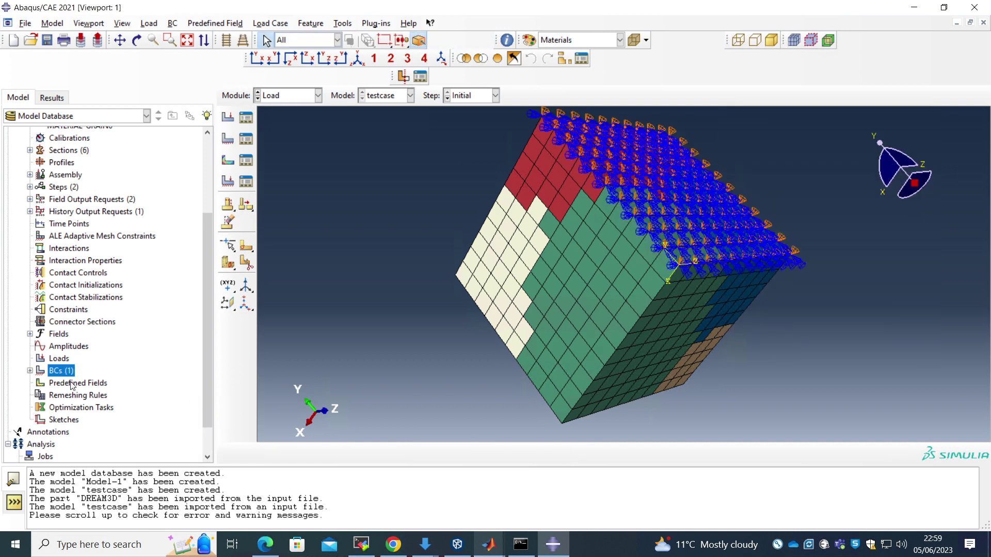
Create a YSYMM symmetry boundary condition in the Initial step on the nodes of the cube's Y = 0 face
right_click(54, 378)
left_click(85, 408)
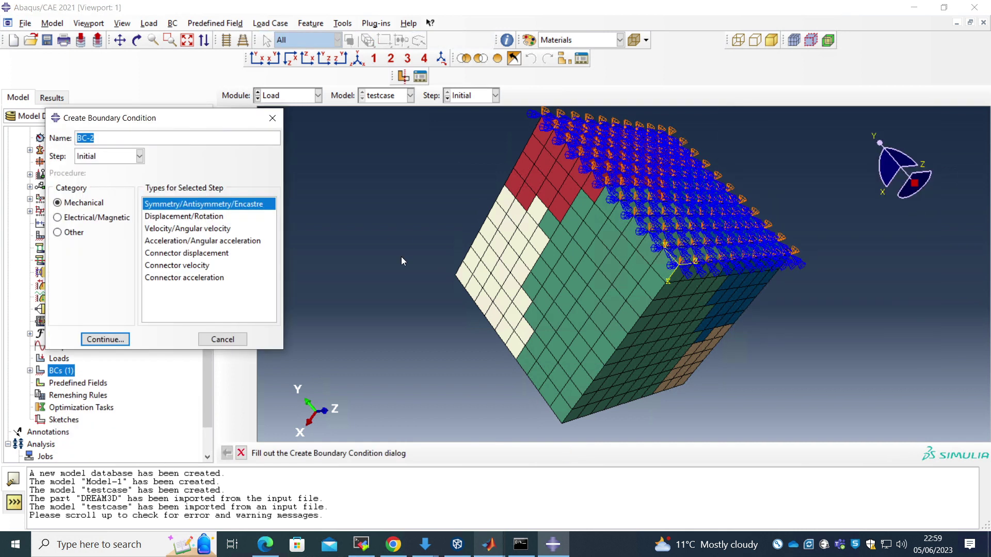
left_click(105, 339)
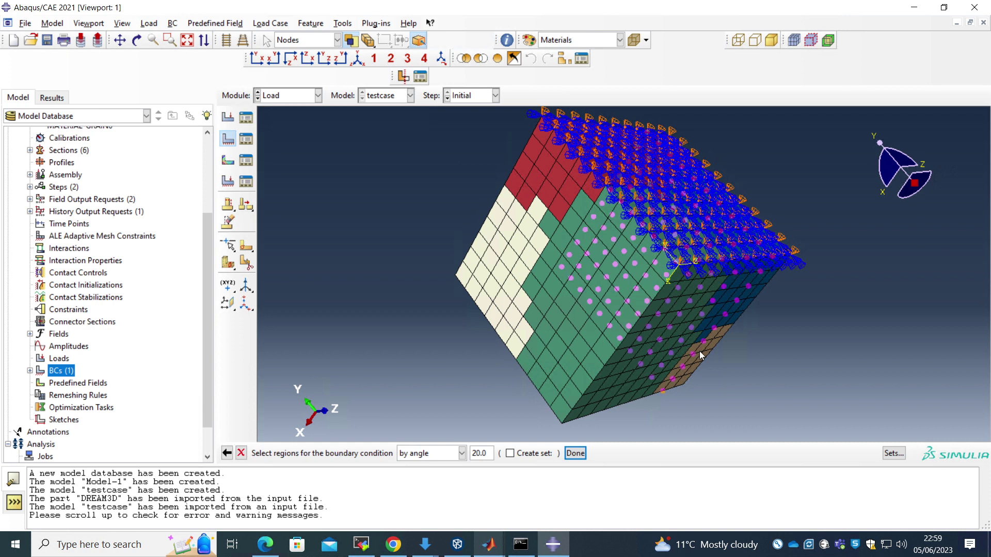
left_click(617, 403)
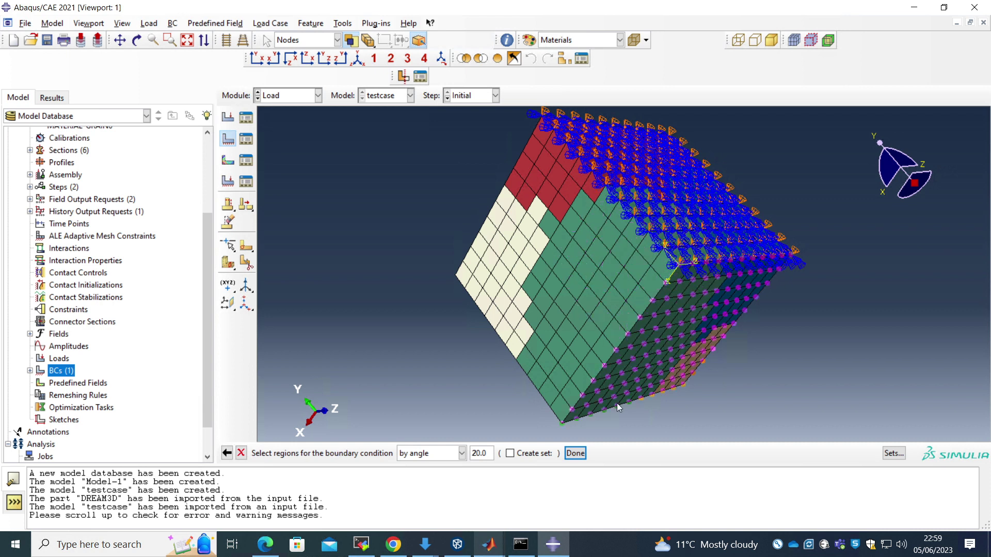
left_click(575, 453)
left_click(735, 235)
left_click(777, 344)
Create a ZSYMM symmetry boundary condition in the Initial step on the nodes of the cube's Z = 0 face
right_click(63, 369)
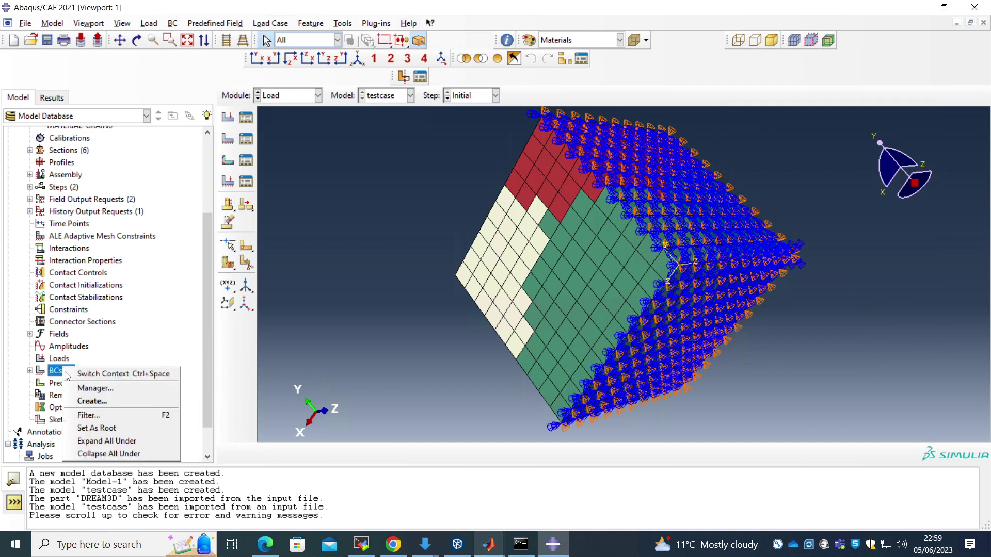
left_click(87, 400)
left_click(100, 338)
left_click(534, 333)
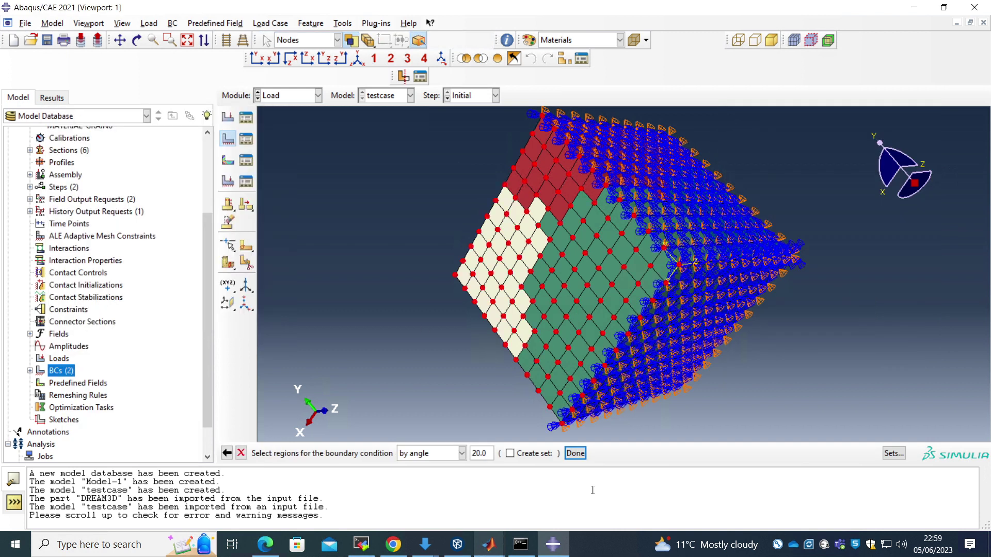
left_click(575, 453)
left_click(748, 250)
left_click(777, 344)
Create a Displacement/Rotation boundary condition in the Loading step on the cube's positive X face with U1 set to 0.1
left_click(358, 59)
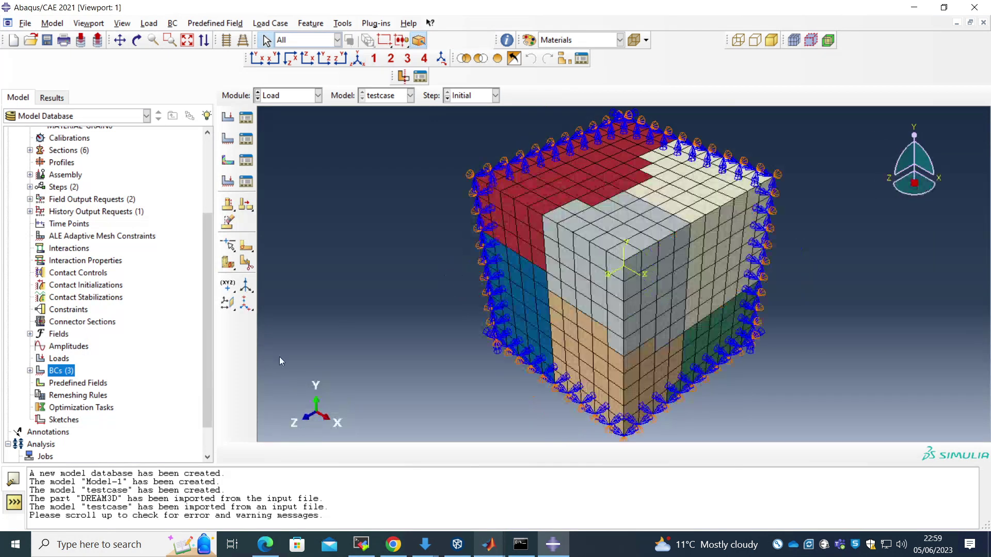
right_click(65, 377)
left_click(112, 407)
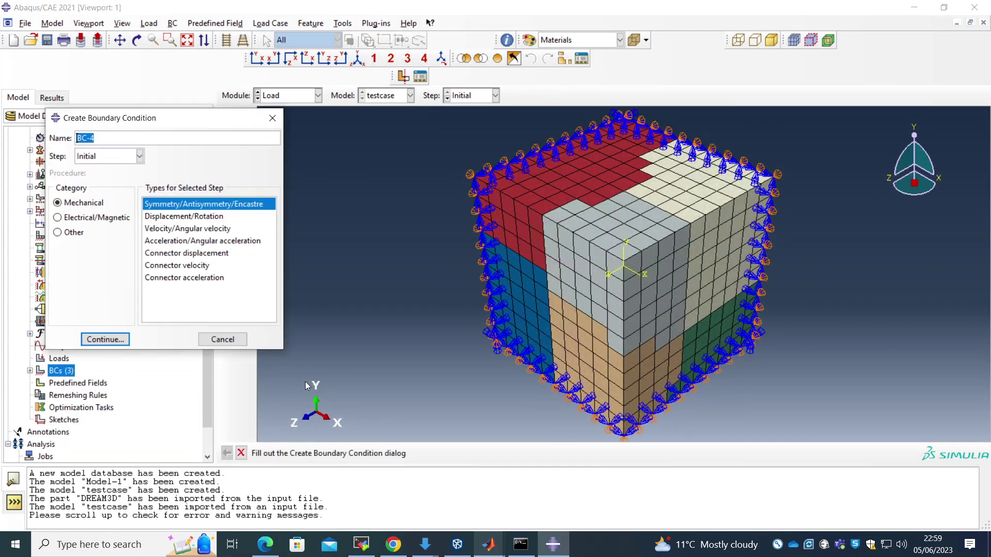
left_click(119, 157)
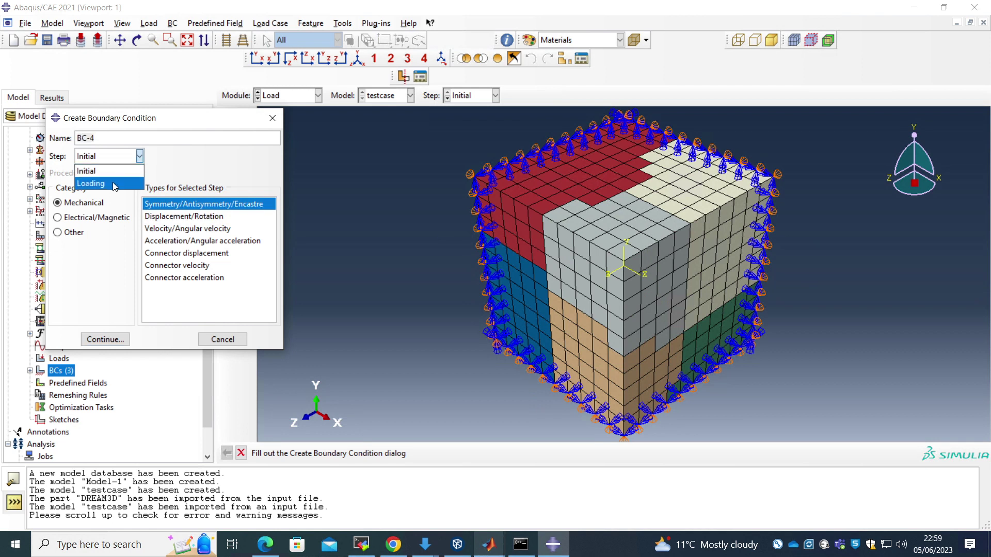
left_click(116, 182)
left_click(177, 217)
left_click(105, 340)
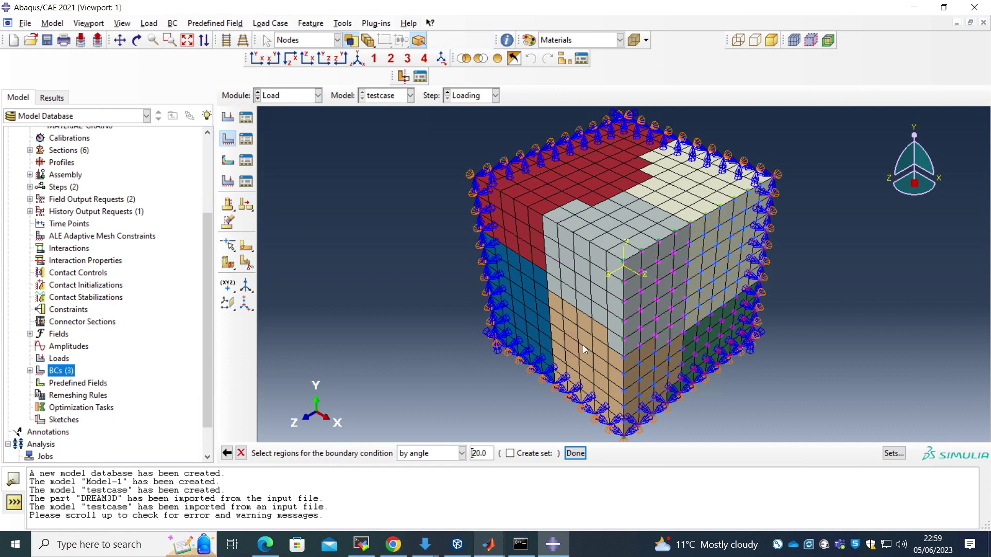
left_click(575, 454)
left_click(228, 257)
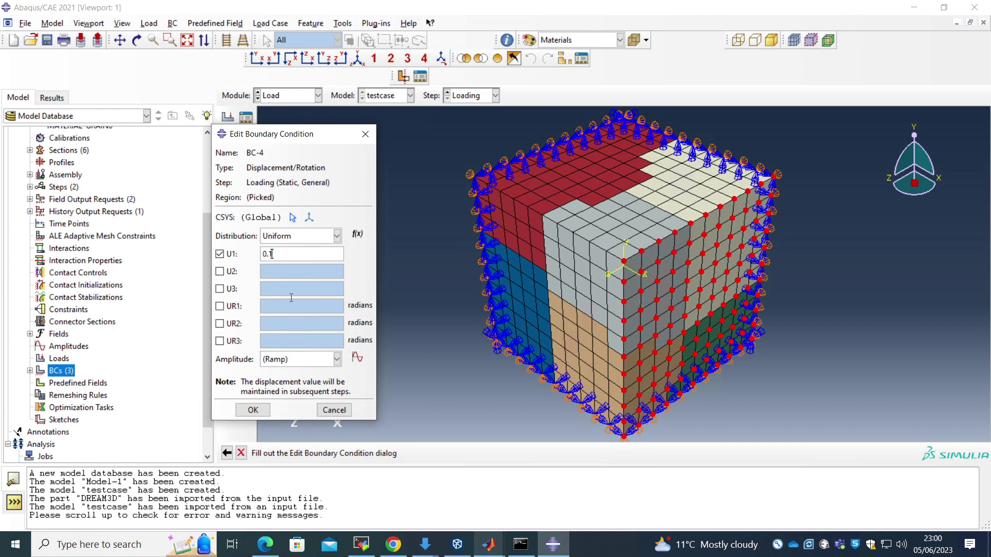
left_click(264, 410)
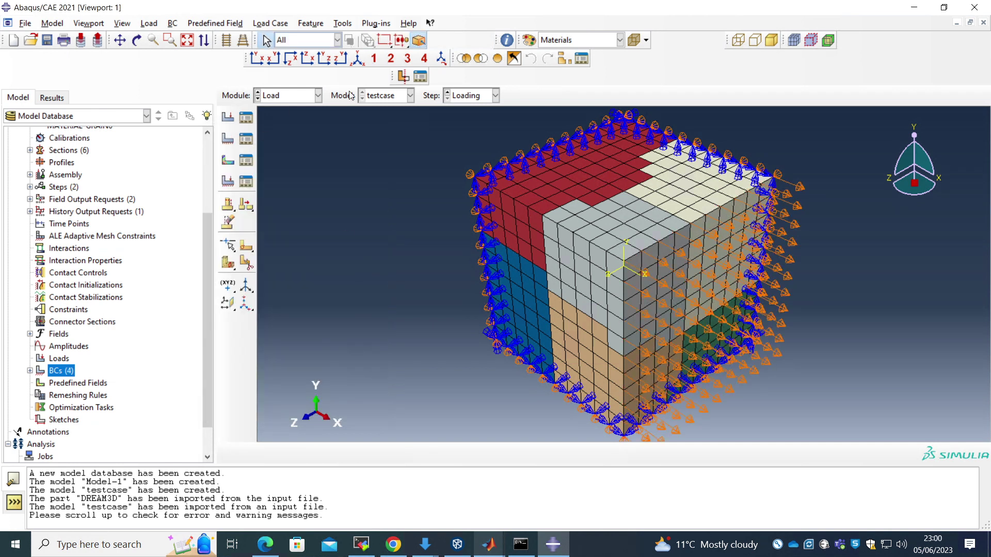
Measure the cube's edge length along X between two corner nodes of its upper face
left_click(506, 40)
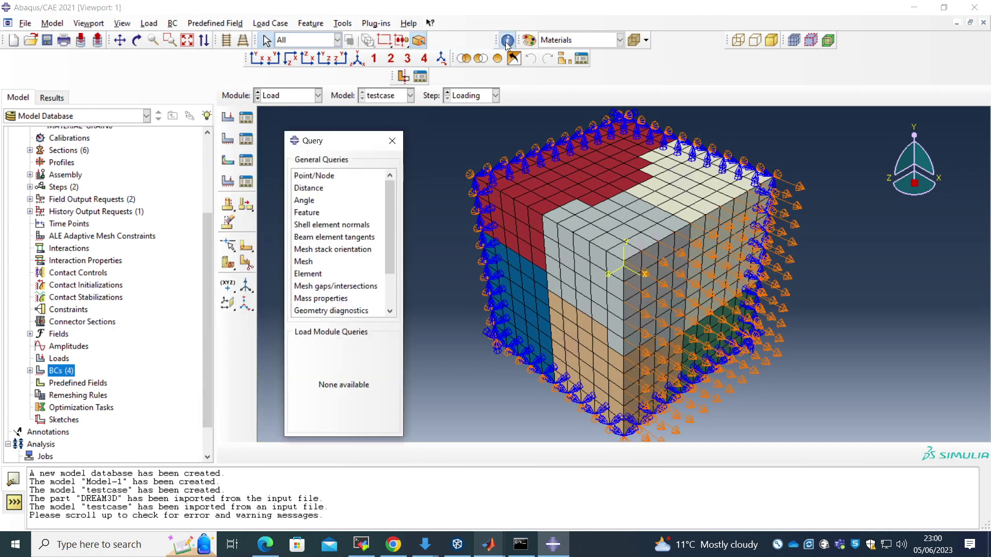
left_click(310, 190)
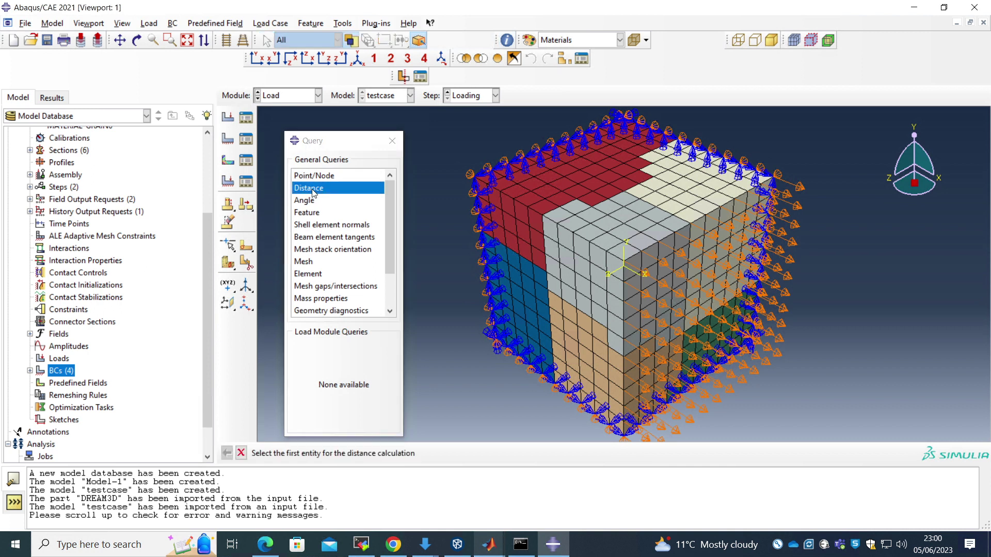
left_click(475, 177)
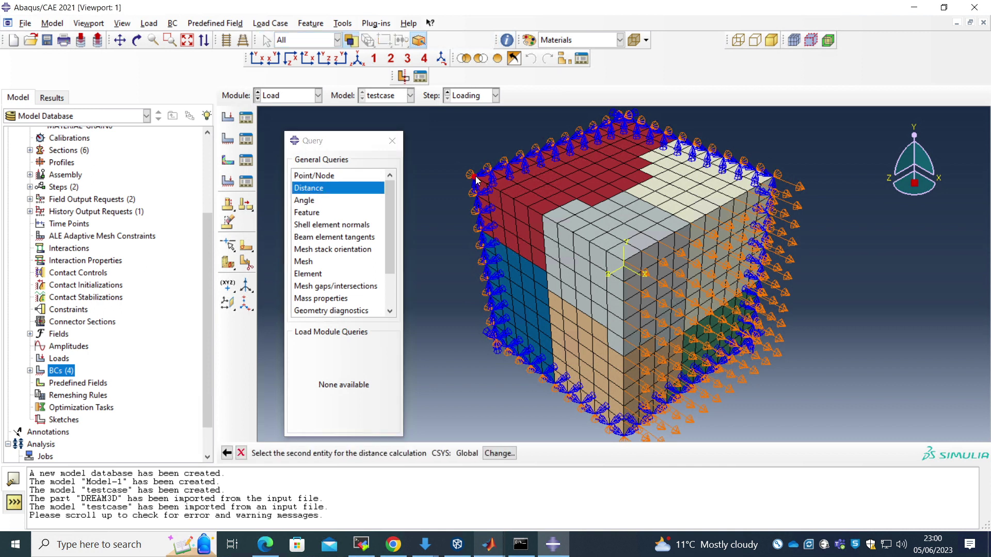
left_click(624, 262)
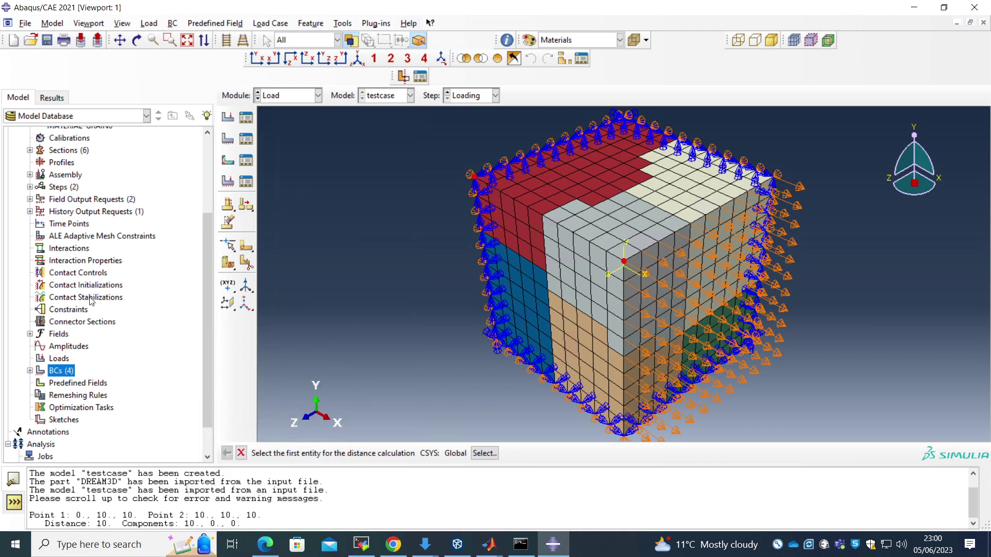
left_click(240, 453)
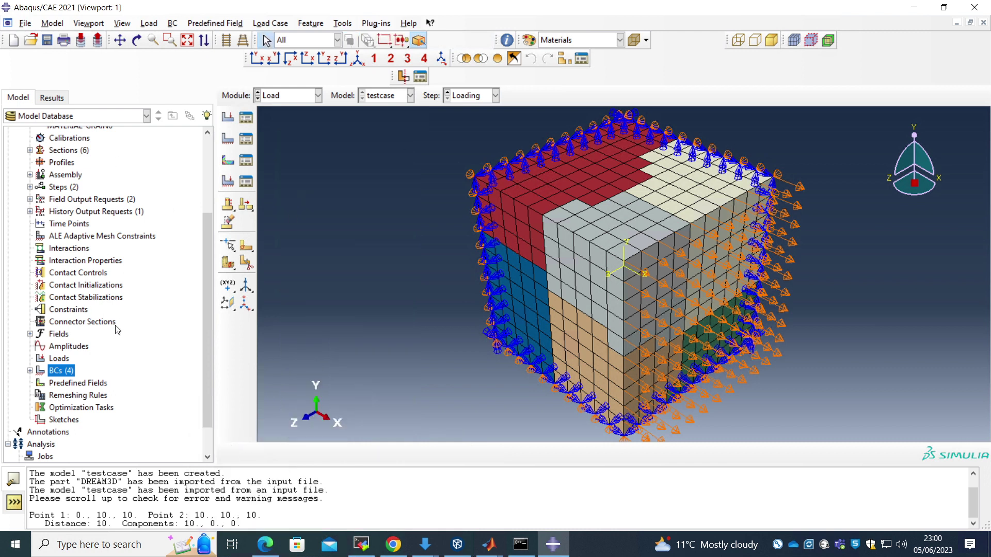
Create a full-analysis job for the testcase model
scroll(113, 332, "down", 1)
scroll(114, 334, "up", 3)
scroll(113, 333, "up", 1)
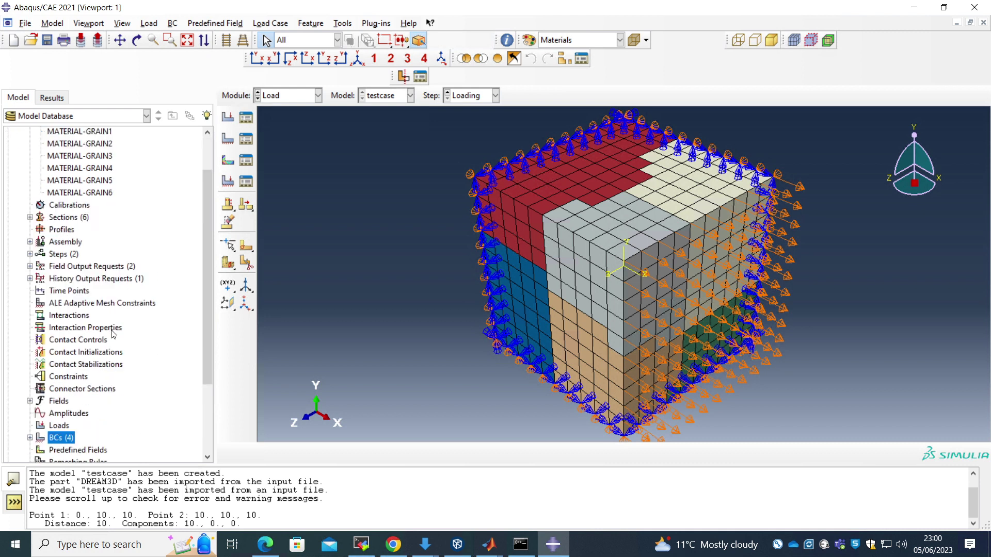
scroll(106, 338, "down", 4)
right_click(54, 424)
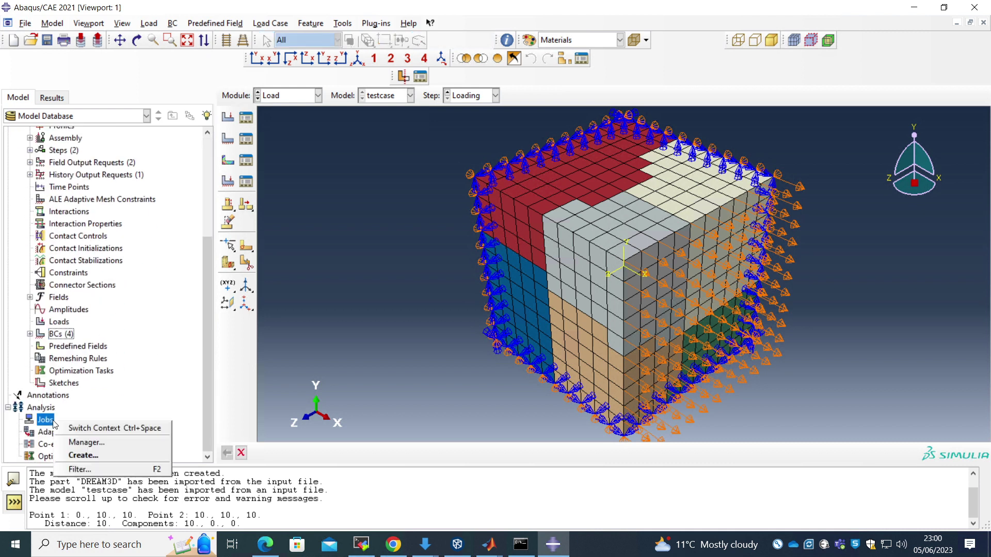
left_click(77, 453)
left_click(904, 363)
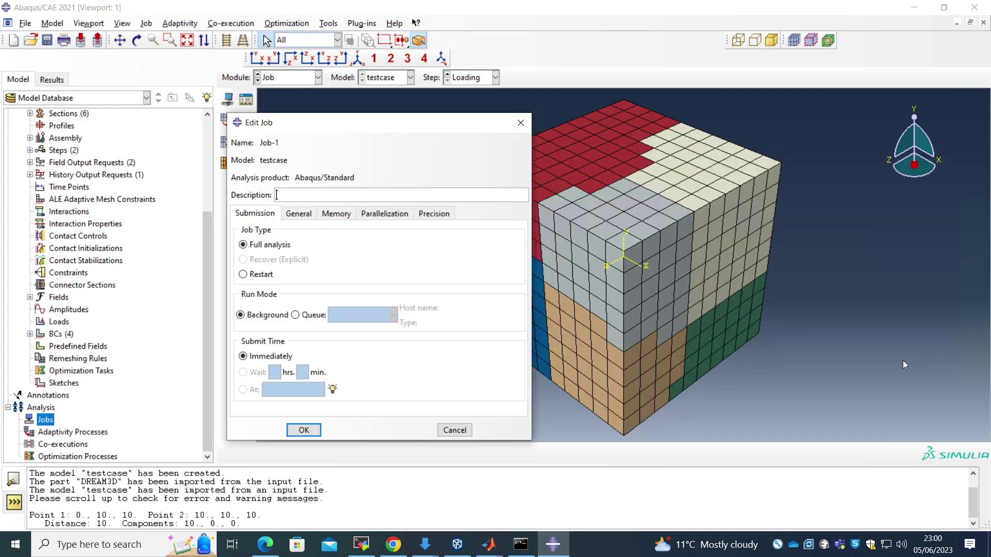
Set the job's scratch directory to the Dream3D2Abaqus\Step-3 Abaqus folder
left_click(297, 214)
left_click(309, 314)
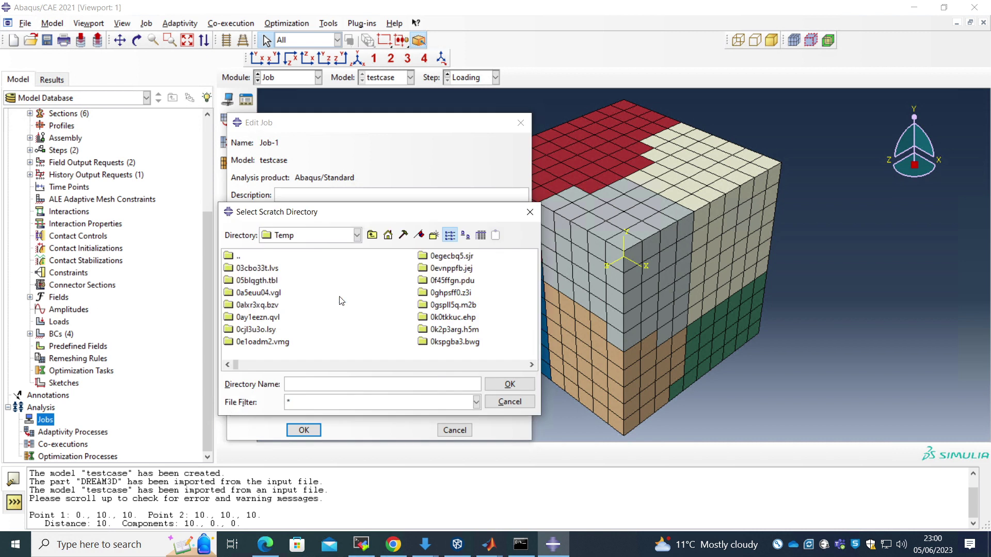
left_click(403, 235)
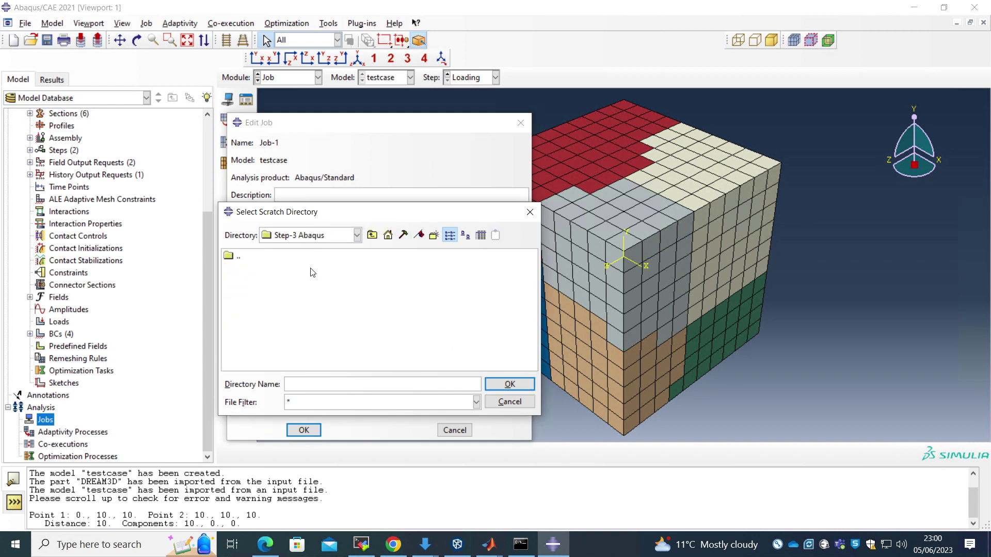
left_click(372, 236)
left_click(275, 305)
left_click(498, 384)
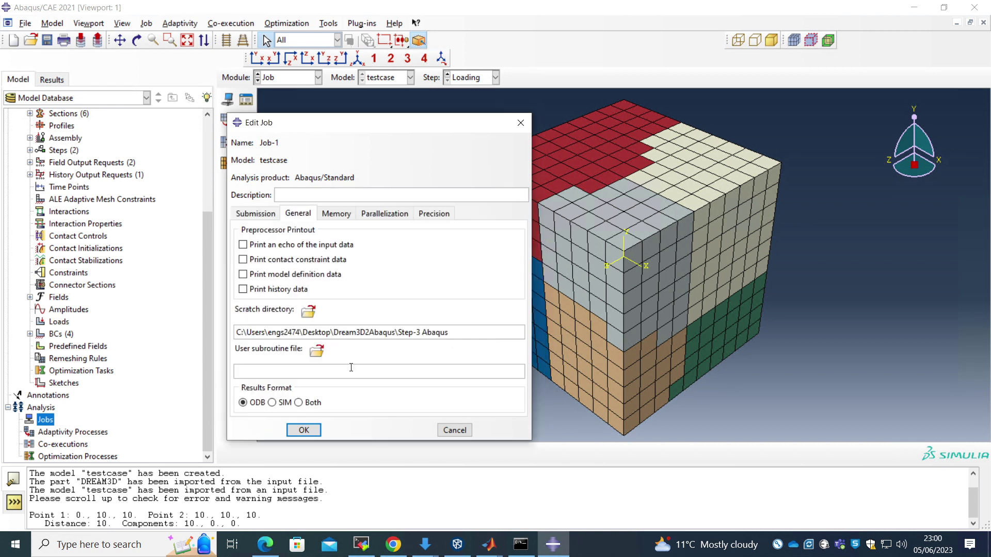
Assign UMAT.f from the Step-3 Abaqus folder as the job's user subroutine file and confirm the job settings
left_click(315, 361)
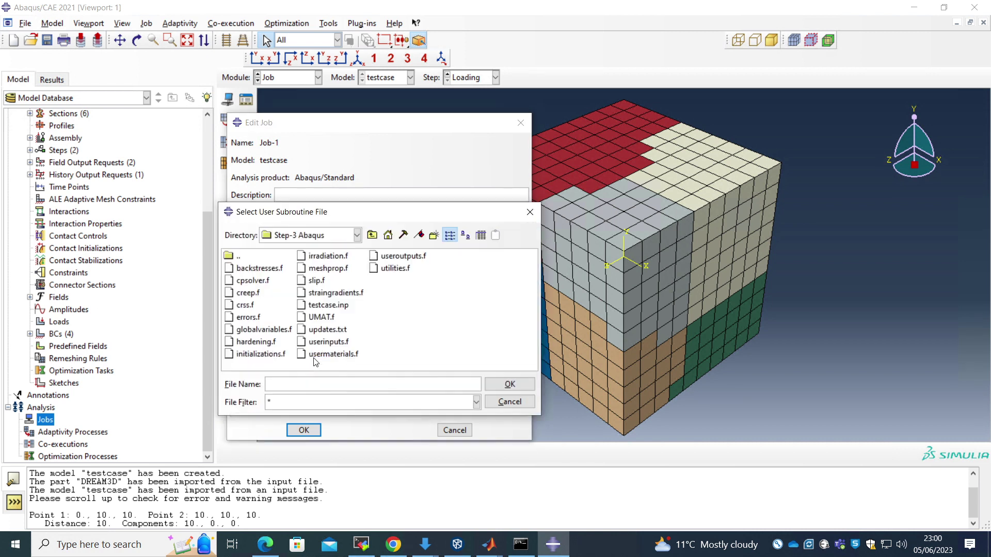
left_click(321, 317)
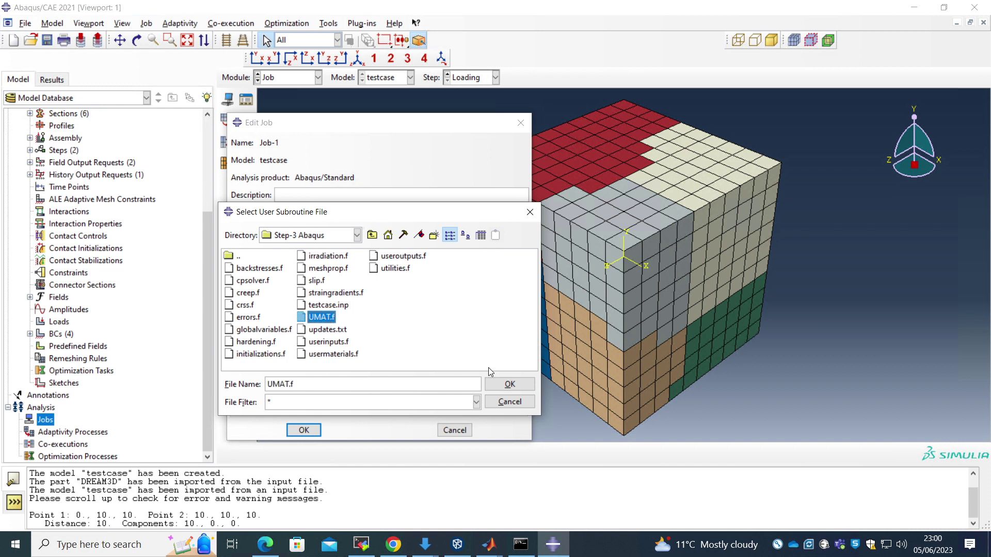
left_click(509, 384)
left_click(304, 430)
Switch to the Step-3 Abaqus folder in File Explorer and open the userinputs Fortran file in Microsoft Visual Studio
key("alt+Tab")
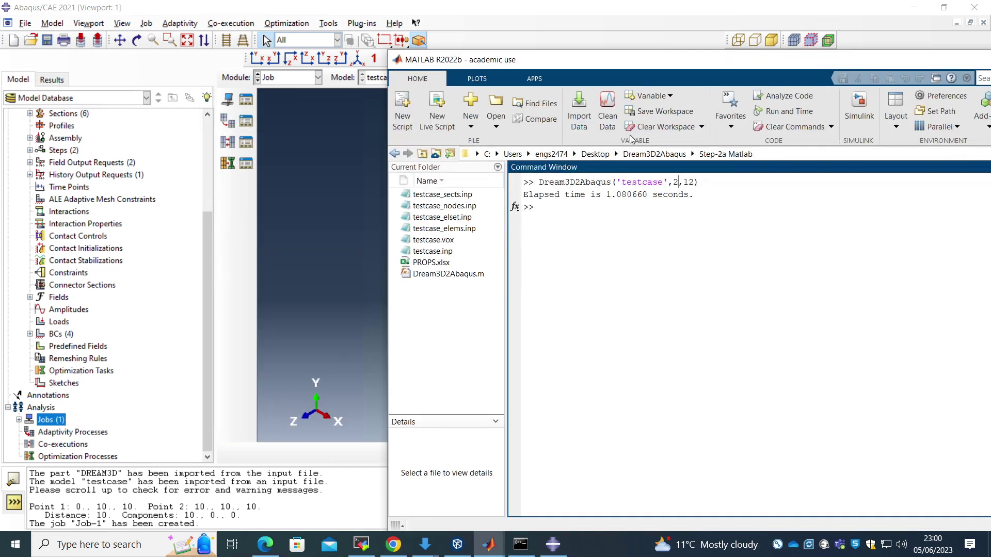
left_click_drag(954, 72, 759, 65)
left_click(489, 545)
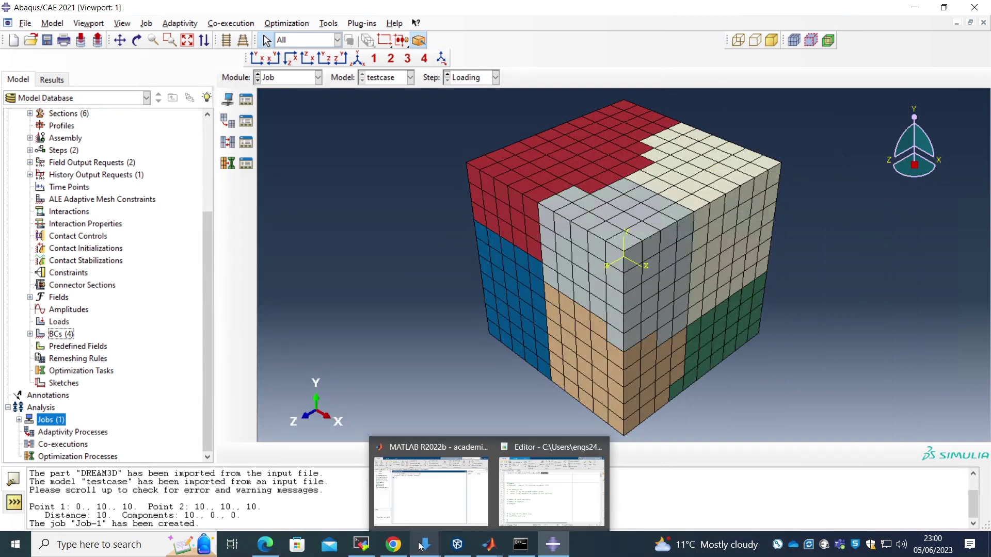
mouse_move(431, 546)
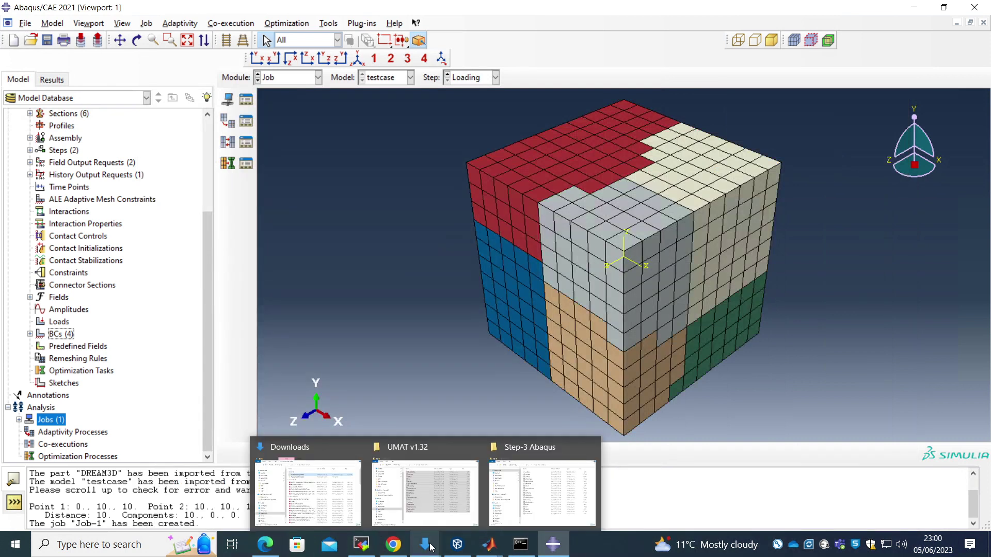
left_click(542, 491)
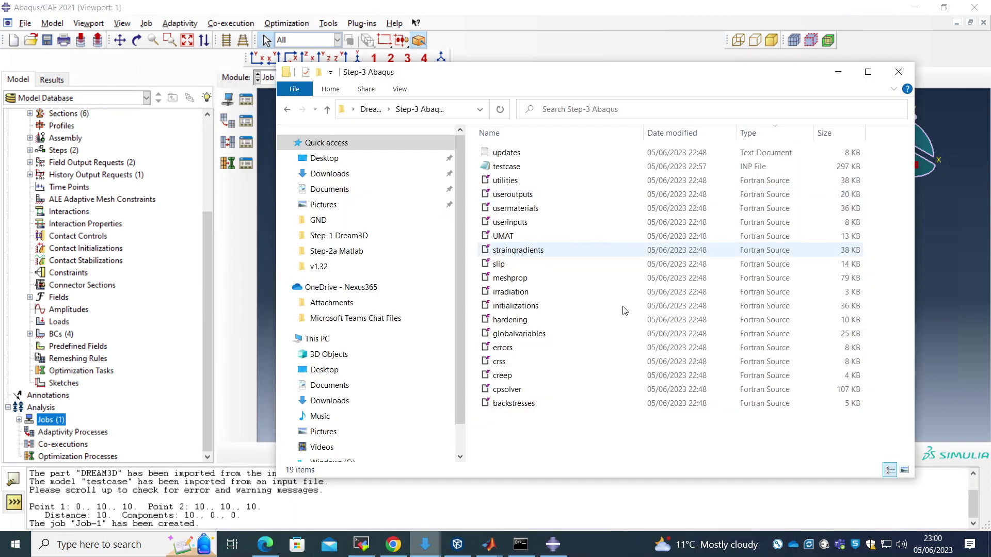
double_click(520, 223)
left_click(466, 282)
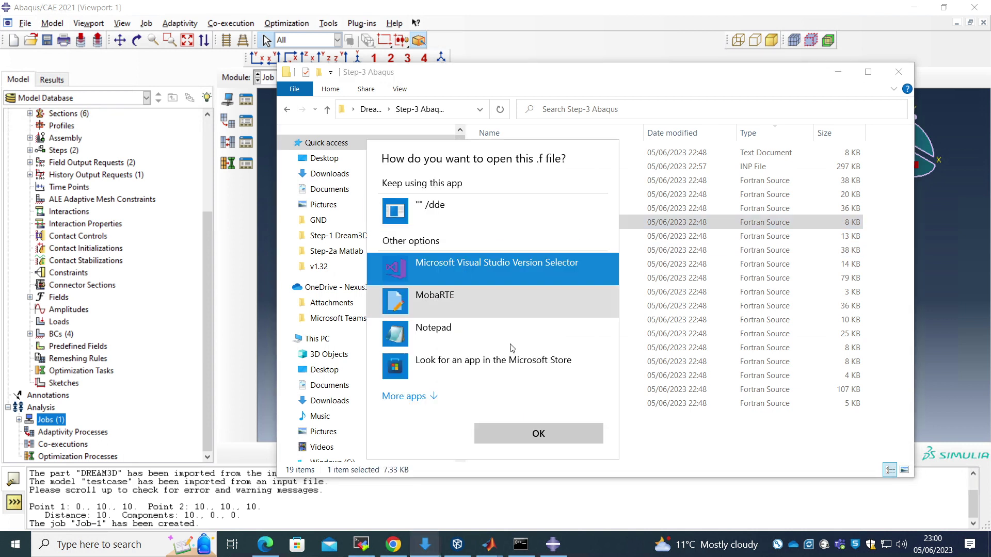
left_click(562, 438)
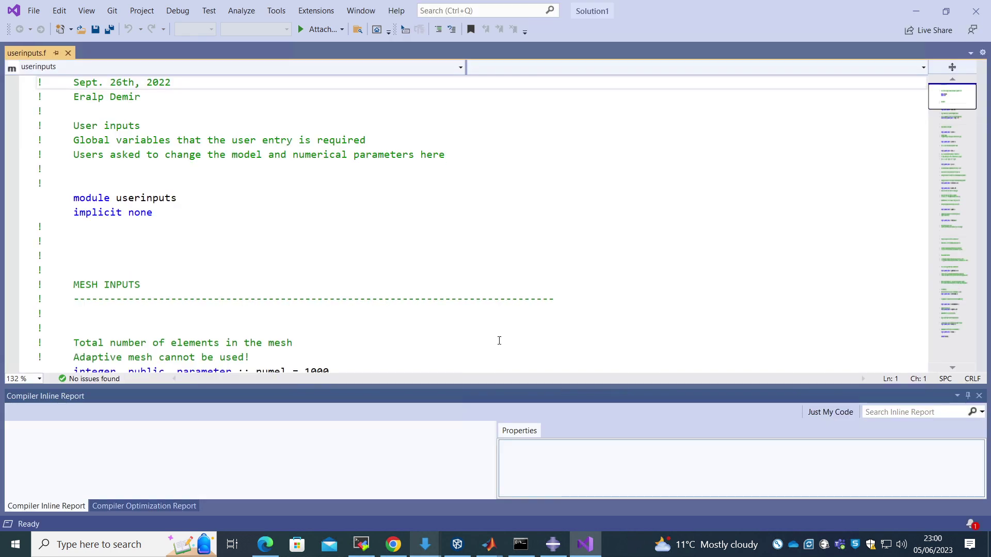
Examine the element count (numel) and element type (eltyp) in the mesh inputs of userinputs.f against the Abaqus/CAE mesh
scroll(385, 313, "down", 2)
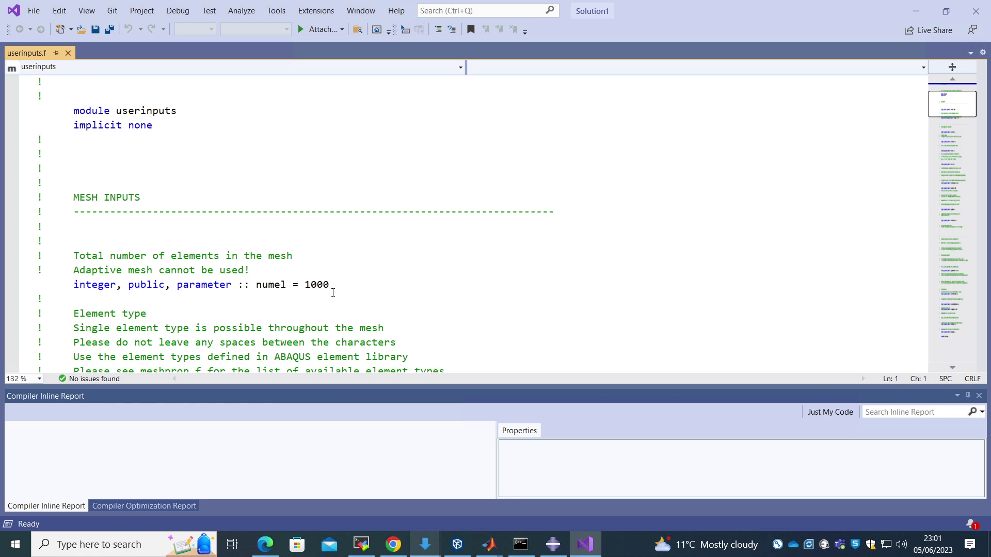
scroll(298, 300, "down", 2)
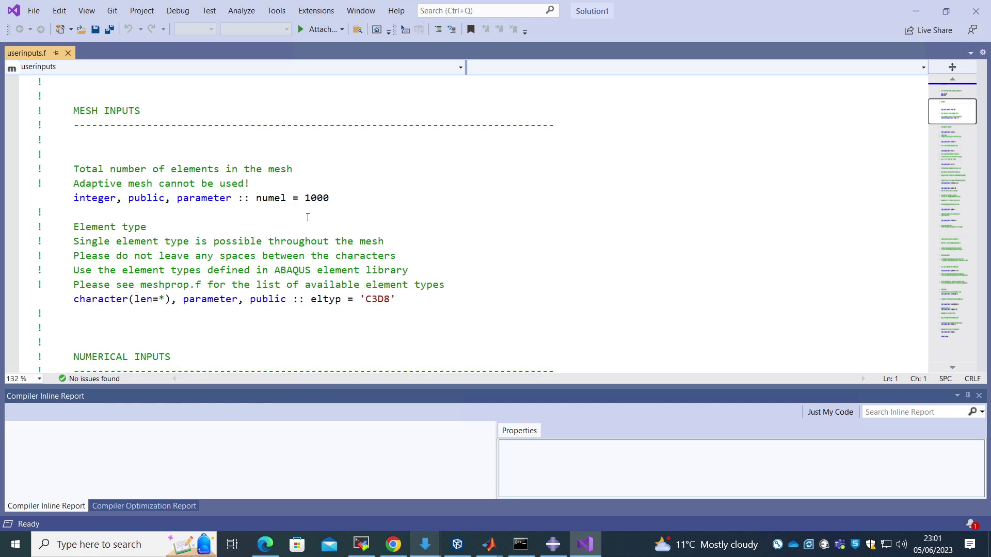
left_click_drag(256, 198, 348, 198)
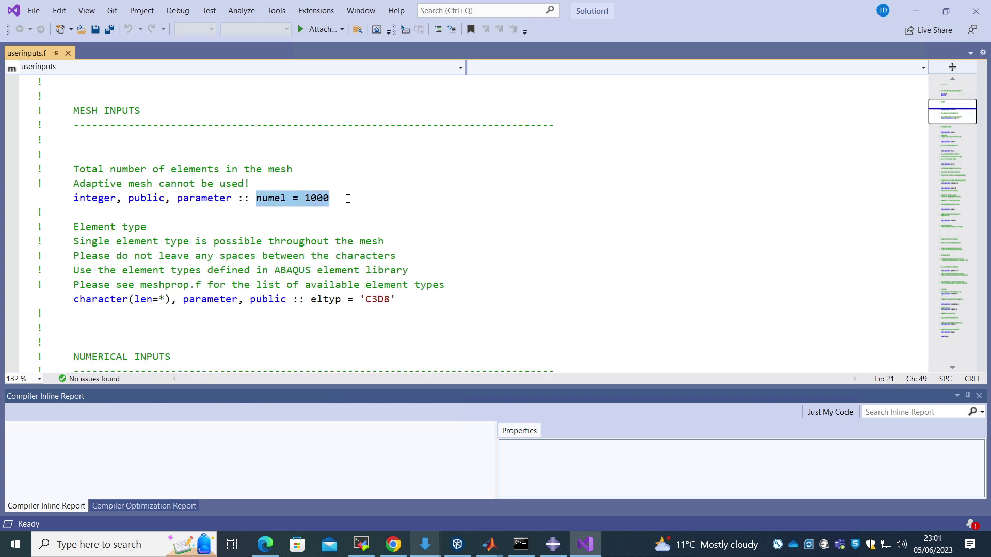
left_click(347, 199)
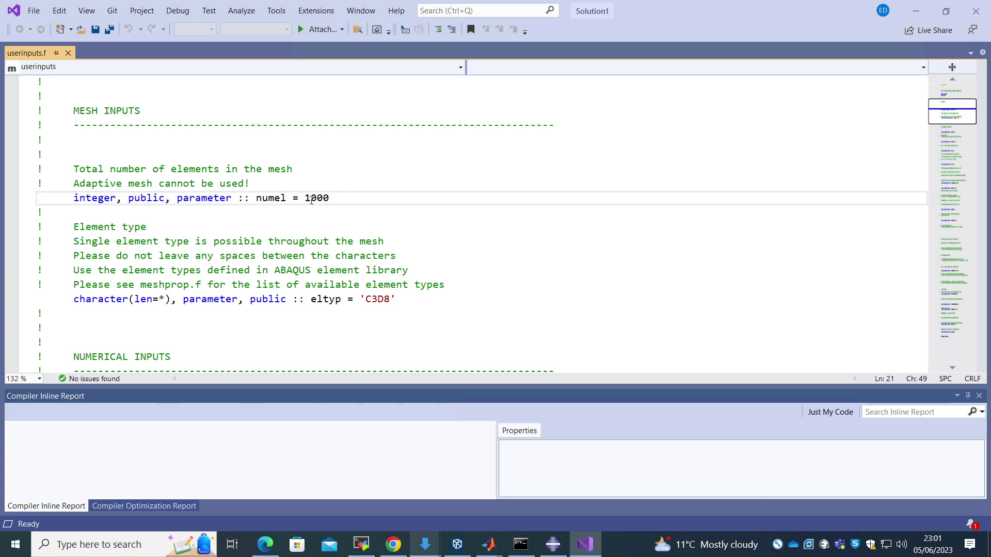
left_click_drag(305, 199, 336, 199)
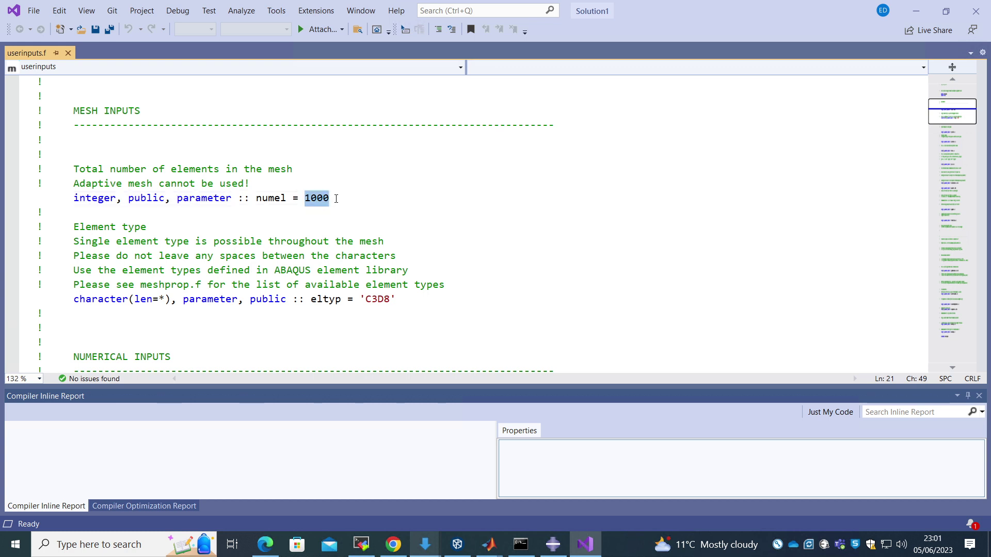
left_click(335, 201)
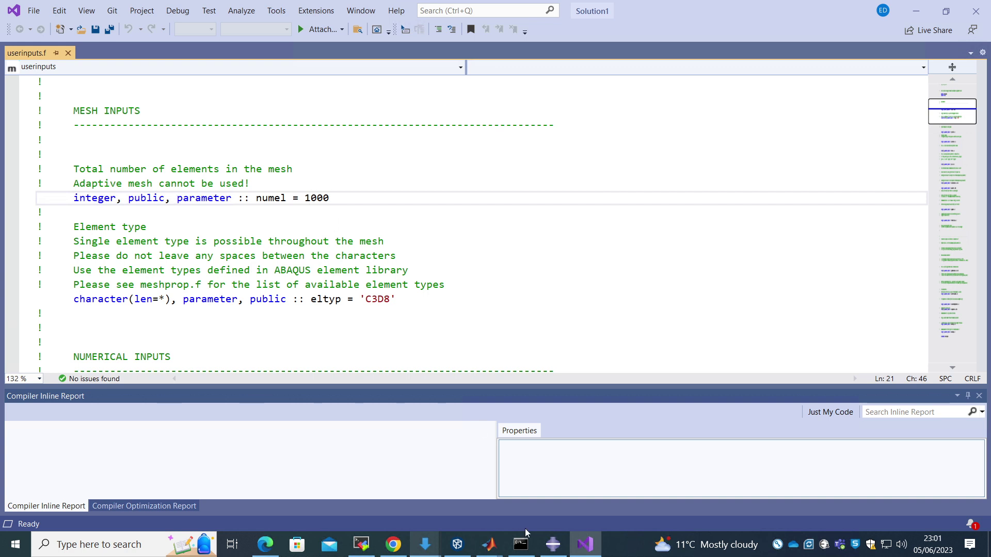
left_click(551, 543)
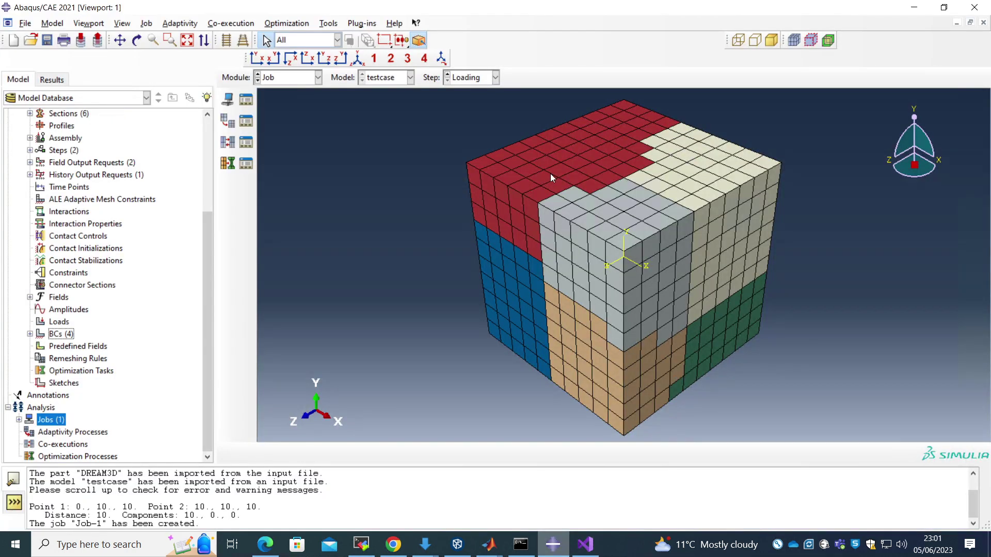
left_click(586, 544)
left_click_drag(329, 199, 253, 199)
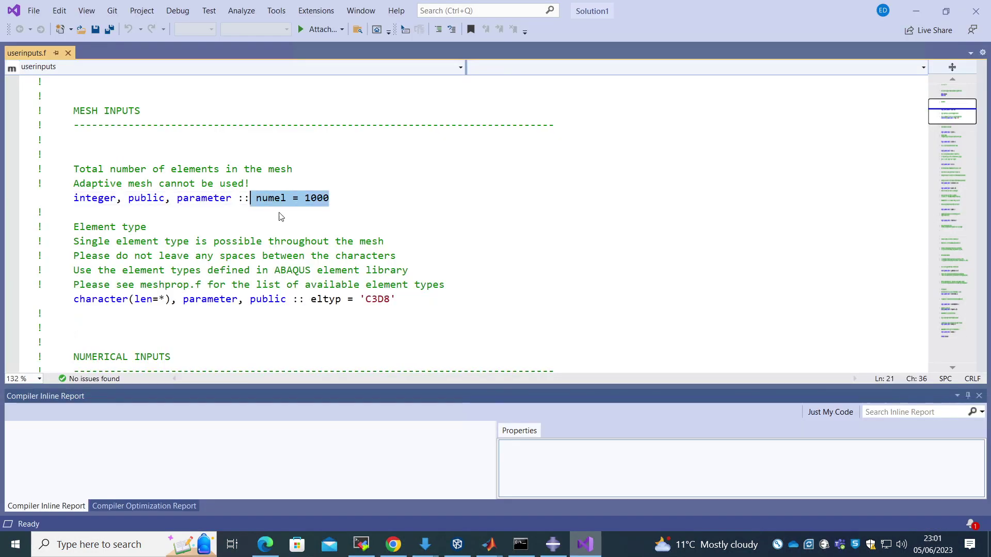
left_click(353, 256)
left_click_drag(310, 302, 412, 297)
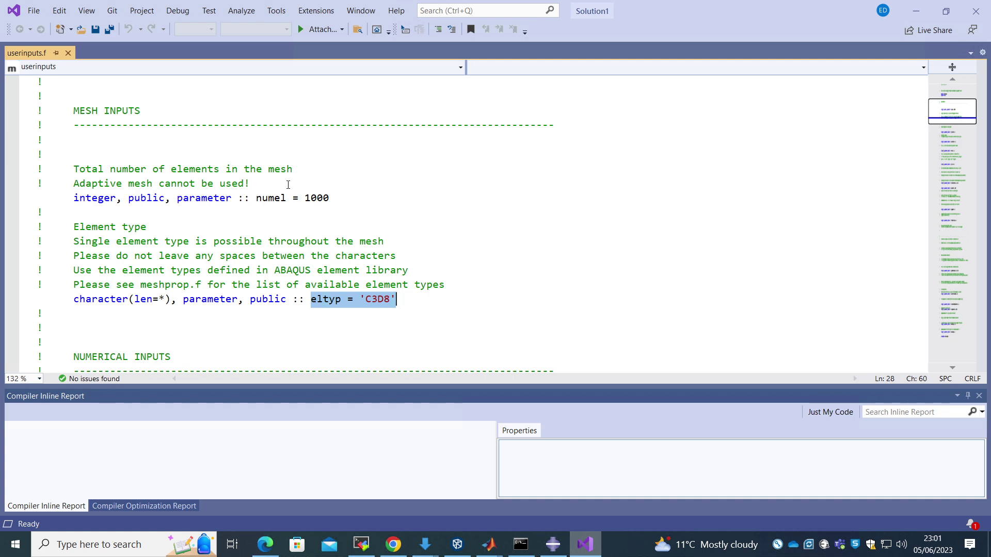
left_click(916, 11)
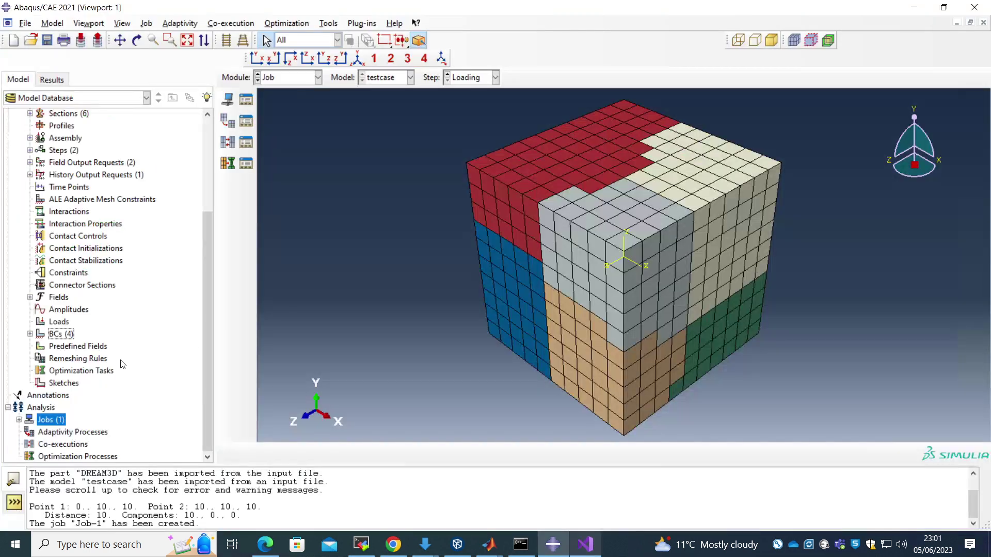
scroll(127, 353, "up", 4)
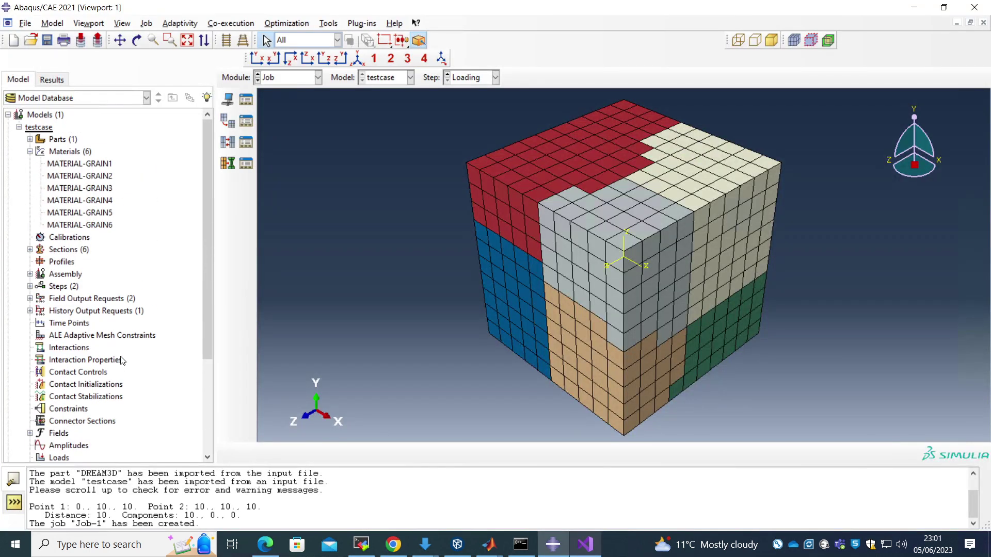
scroll(122, 359, "down", 4)
left_click(51, 421)
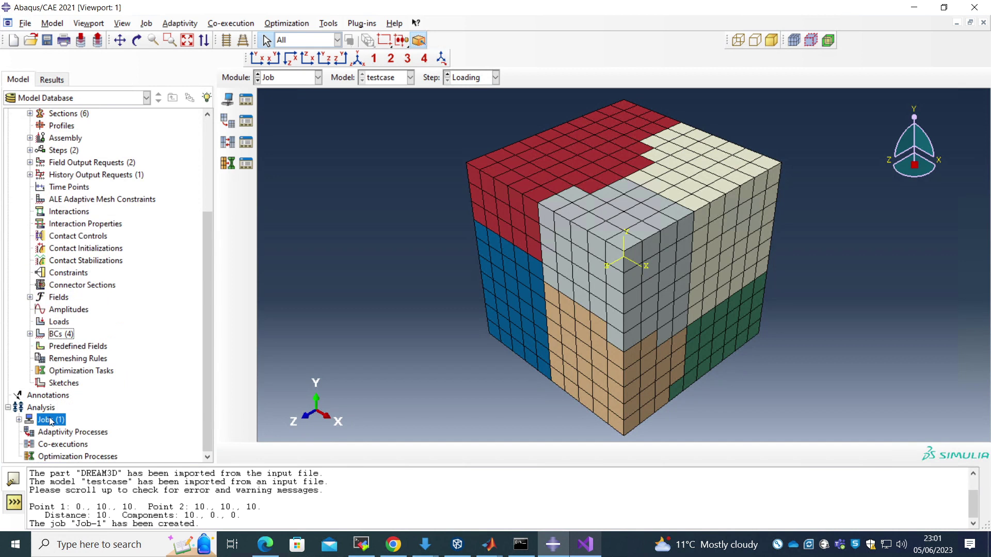
left_click(19, 419)
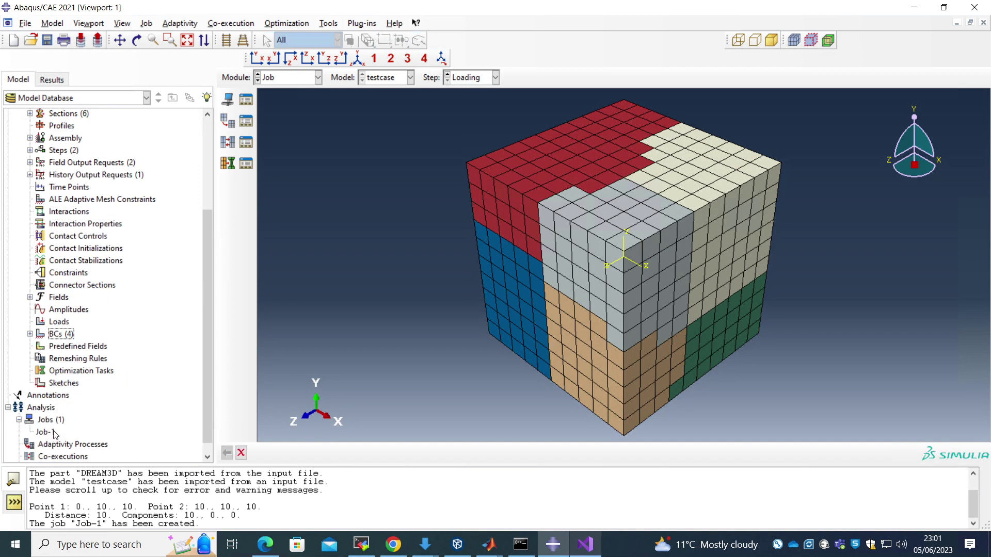
right_click(48, 432)
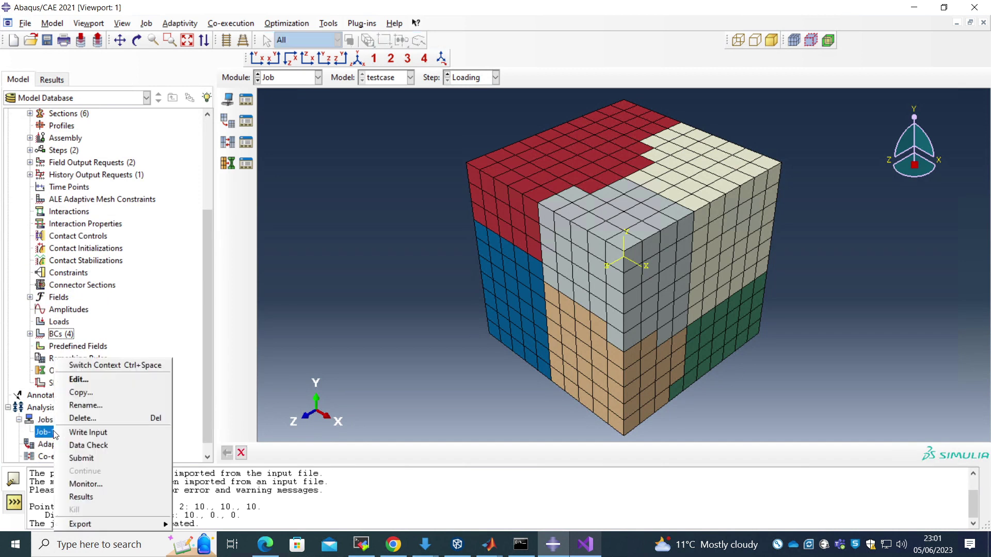
left_click(105, 460)
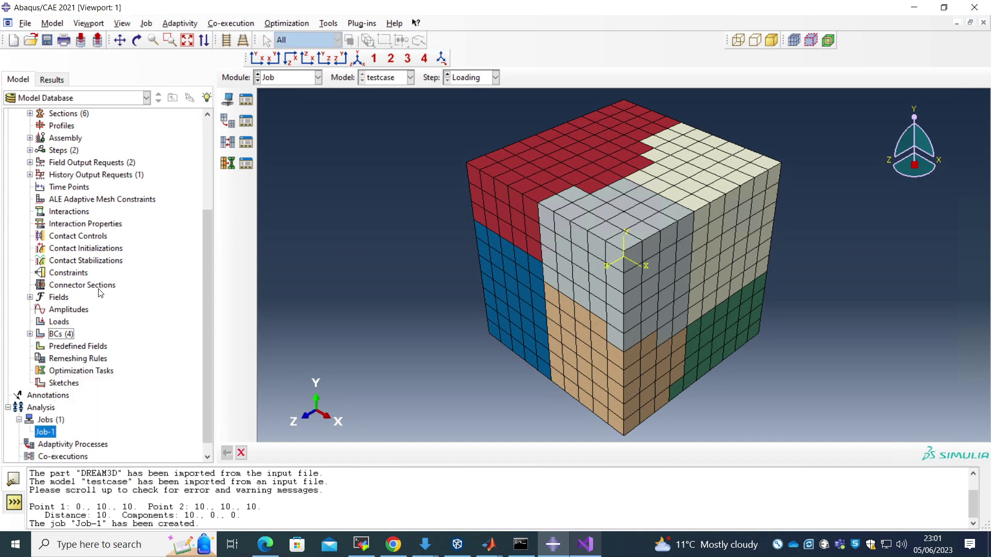
Review the Loading step's basic and incrementation settings
left_click(30, 150)
right_click(70, 175)
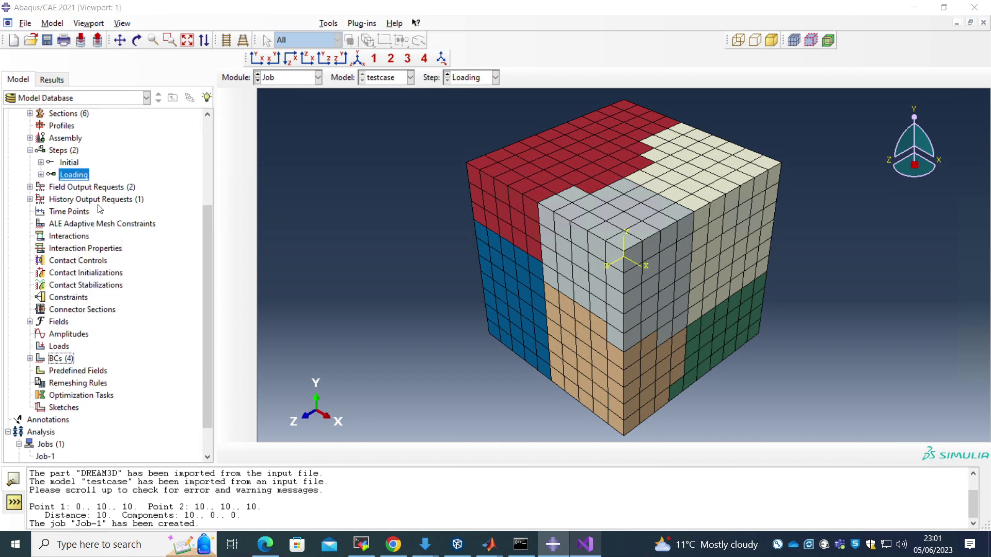
left_click(98, 208)
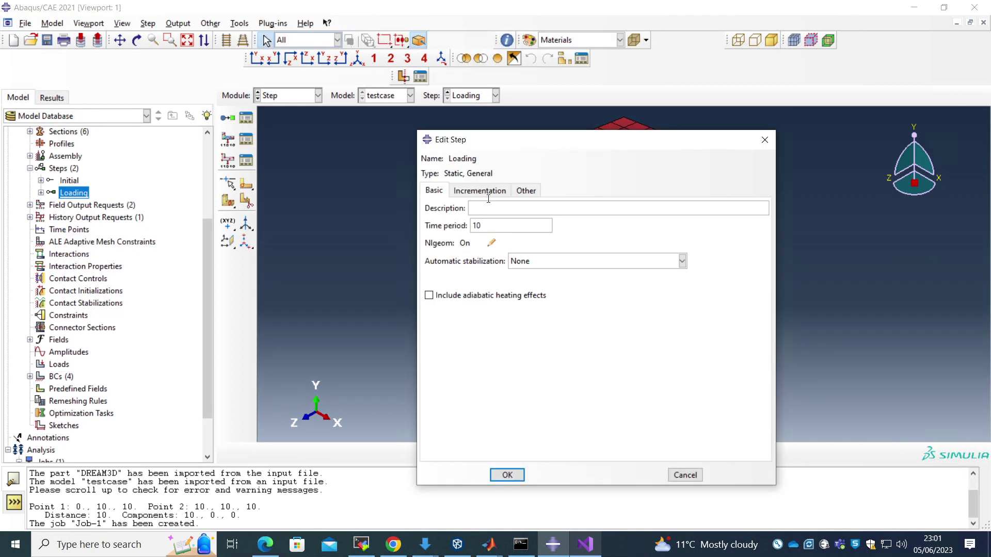
left_click(505, 189)
left_click(507, 474)
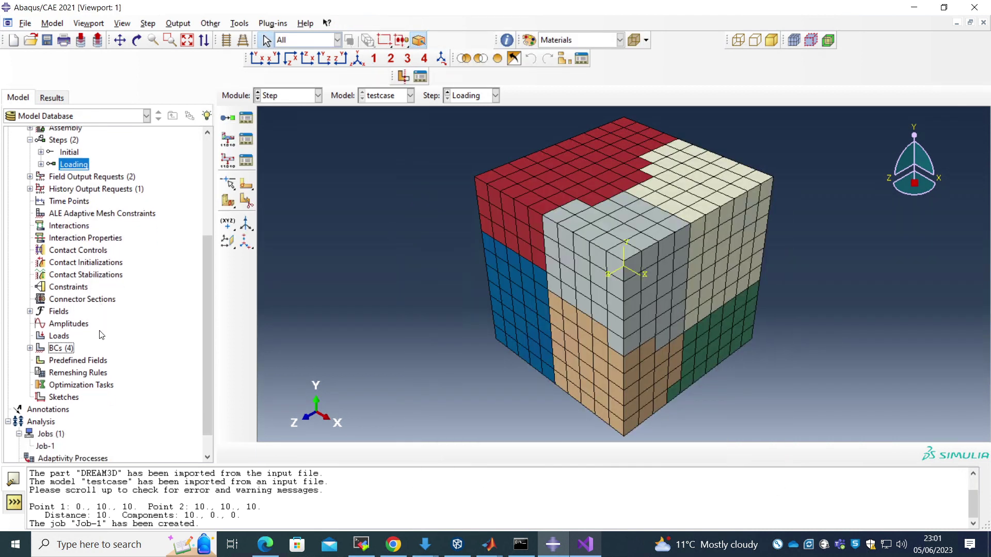
Submit Job-1 for analysis
scroll(99, 334, "down", 1)
right_click(44, 421)
left_click(87, 459)
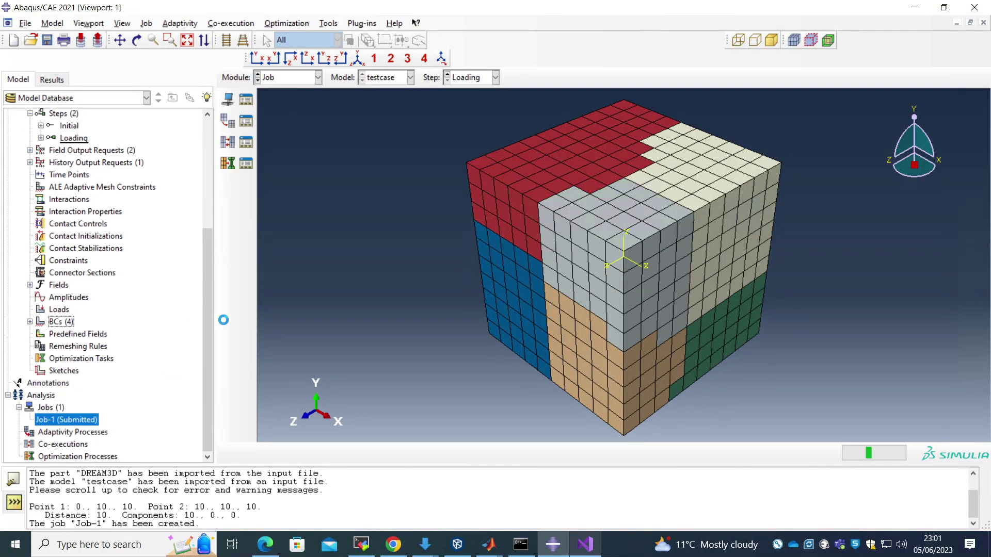
Switch to Visual Studio and recheck the mesh inputs in userinputs.f, covering the total element count (numel) and the element type (eltyp)
key("alt+Tab")
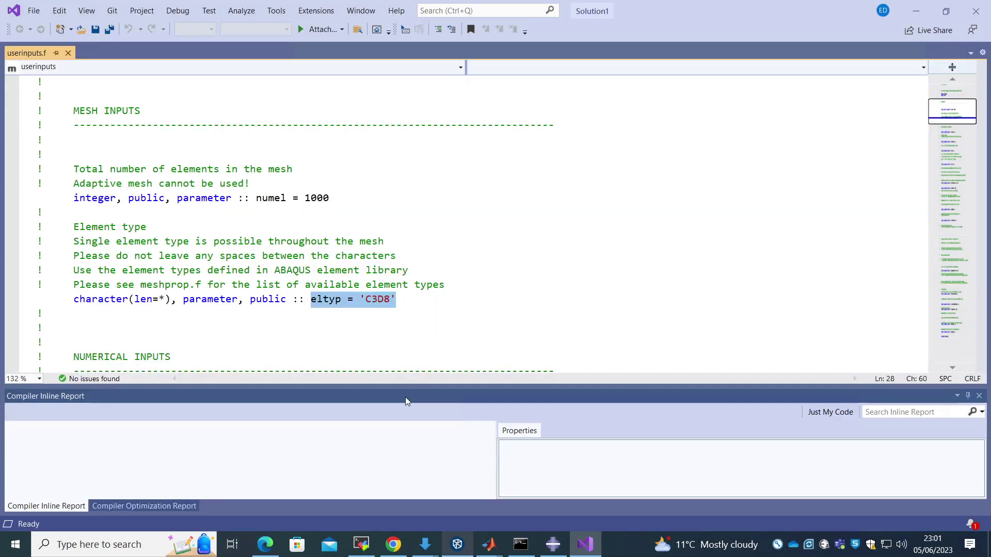
scroll(411, 350, "down", 12)
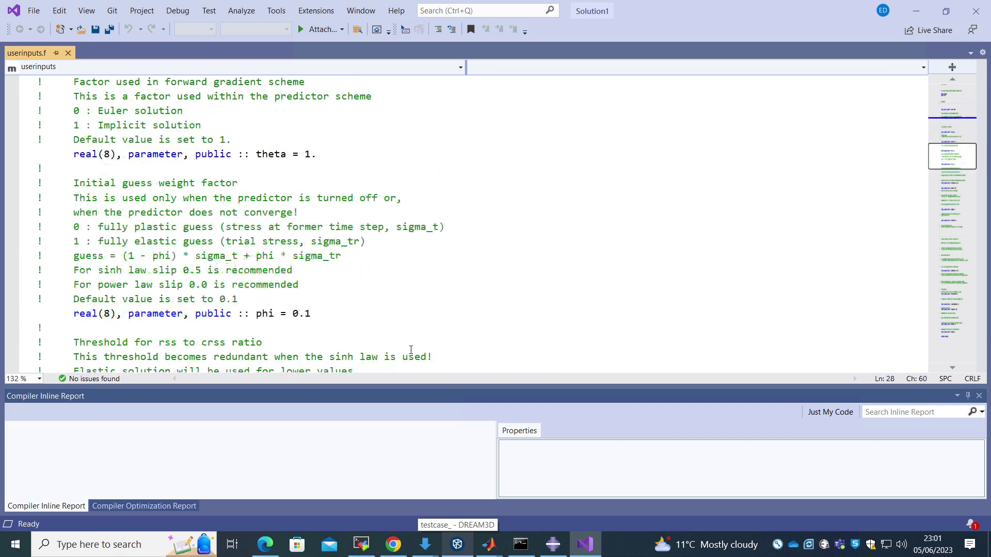
scroll(411, 349, "down", 13)
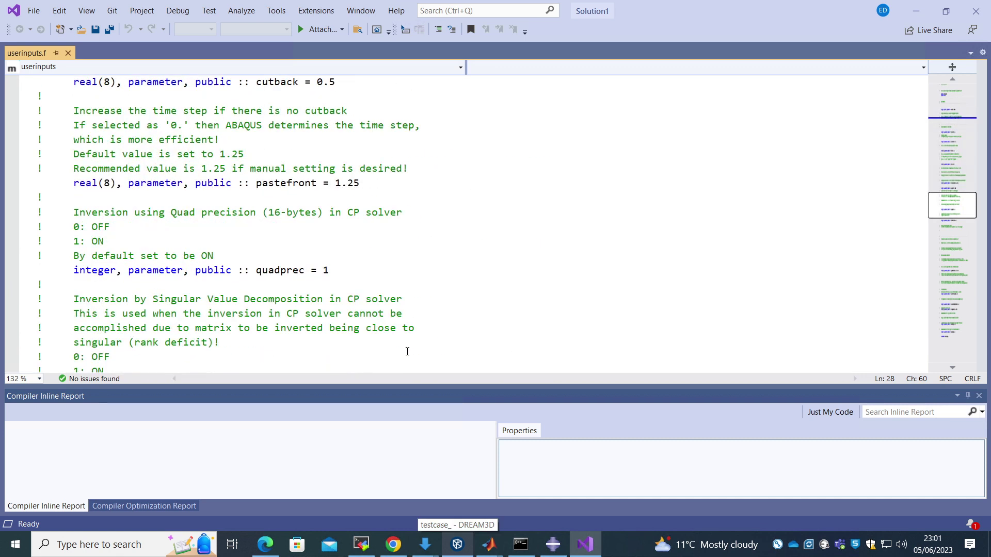
scroll(405, 335, "up", 6)
scroll(404, 334, "up", 18)
left_click(421, 263)
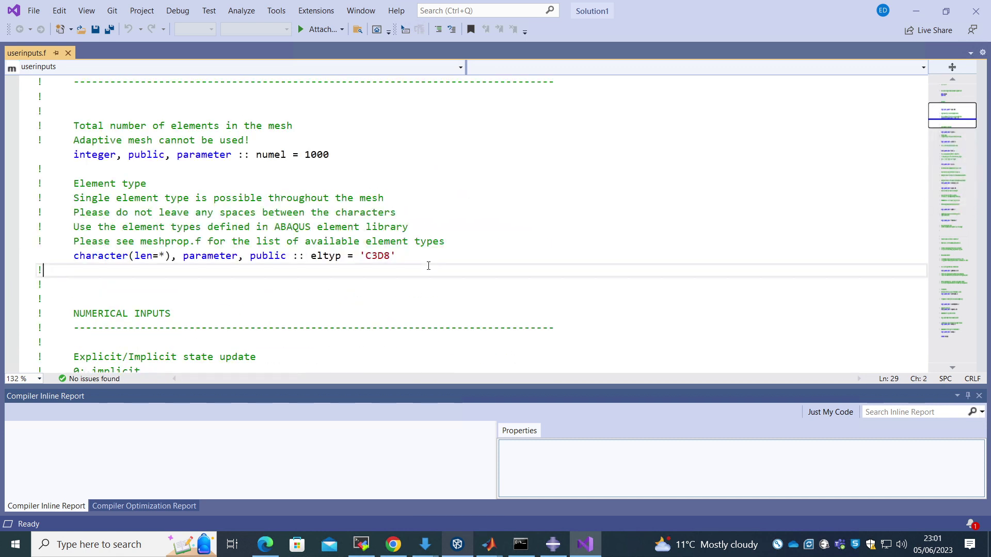
left_click_drag(422, 263, 1, 110)
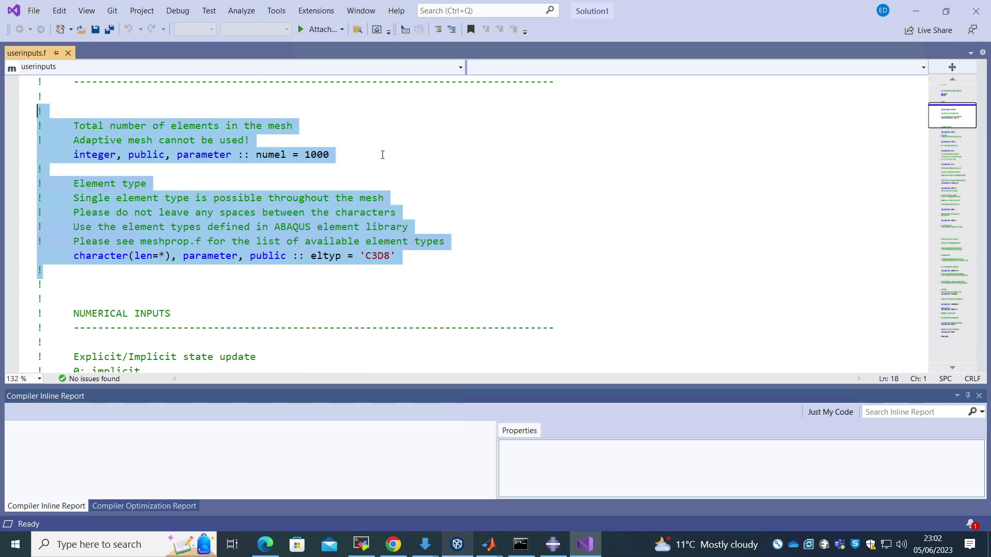
left_click(359, 156)
double_click(351, 156)
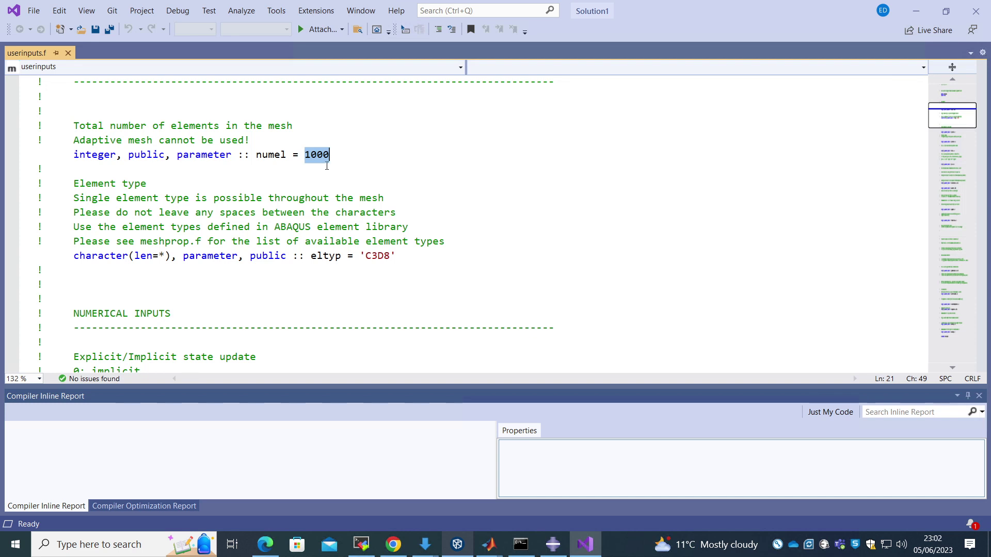
left_click_drag(341, 155, 260, 155)
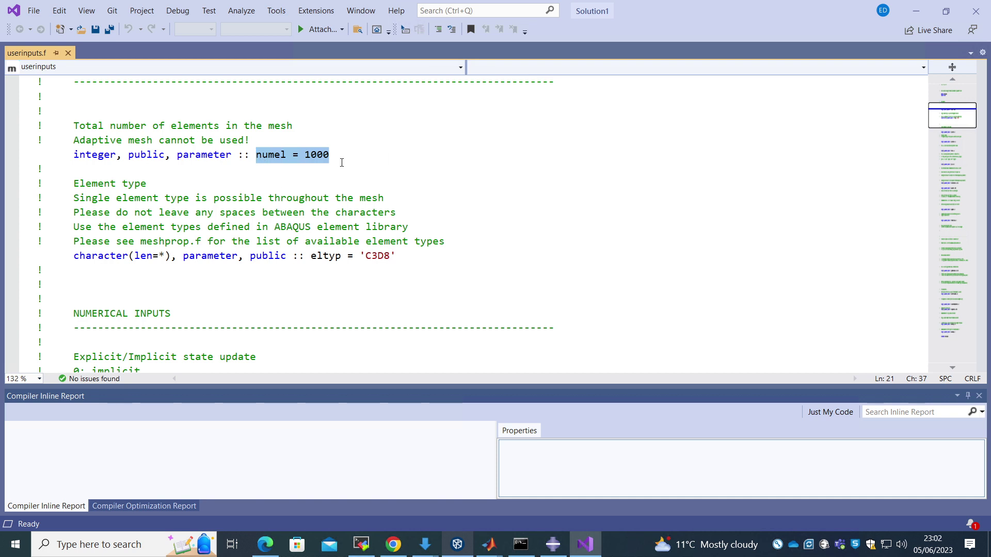
Examine the GND calculation identifier options (gndmodel) and the maximum number of slip systems (maxnslip) in userinputs.f
scroll(342, 162, "down", 20)
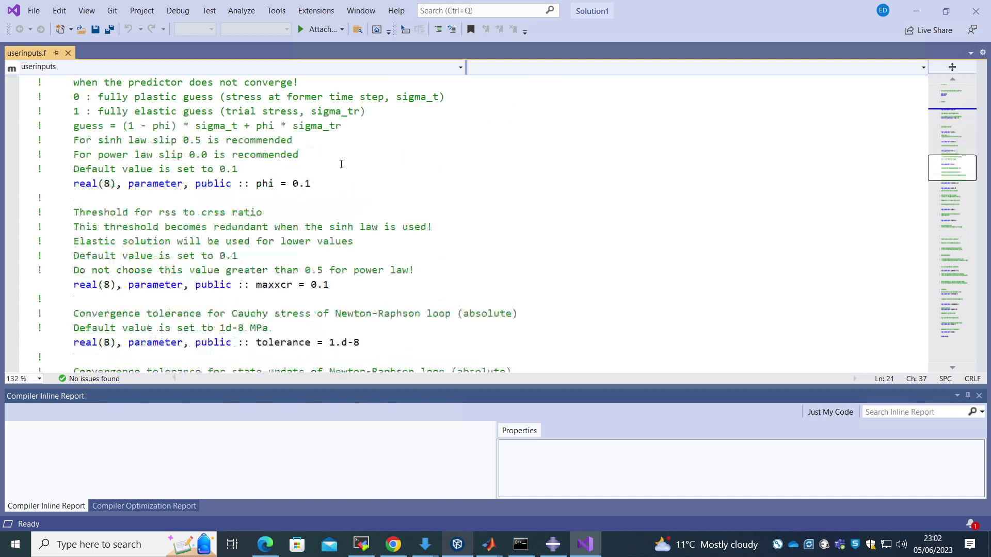
scroll(340, 164, "down", 20)
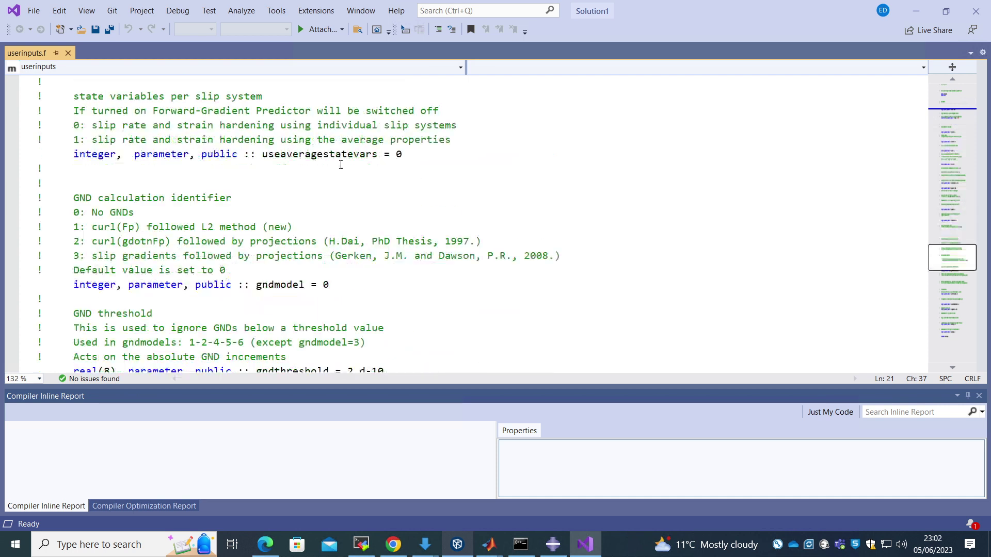
scroll(341, 164, "up", 3)
left_click_drag(329, 241, 253, 241)
left_click_drag(68, 184, 576, 210)
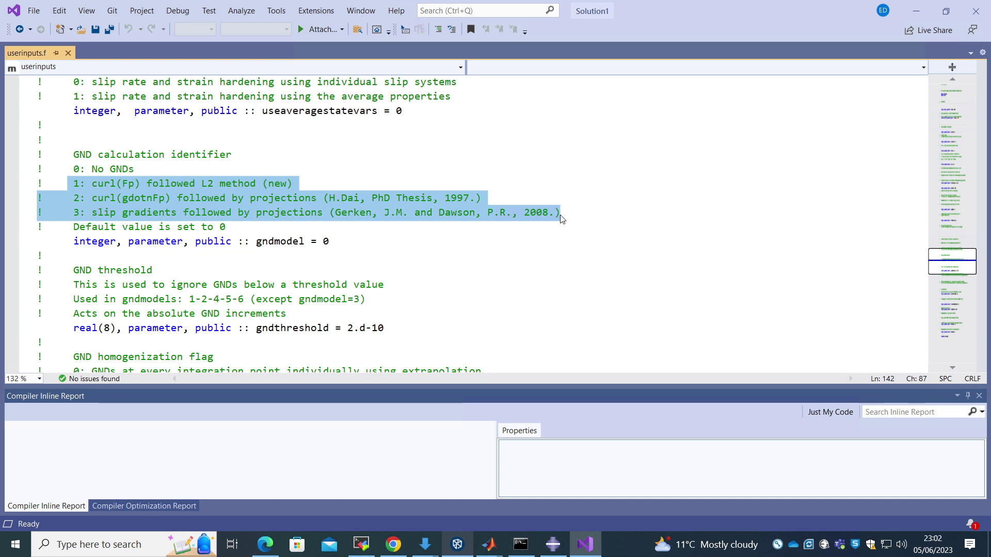
scroll(560, 216, "down", 17)
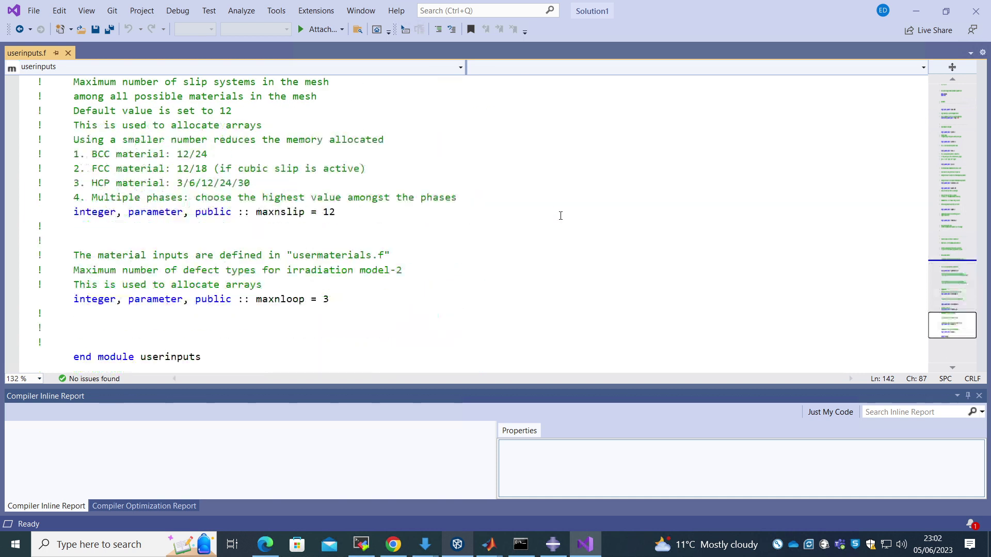
left_click_drag(338, 214, 224, 227)
left_click(340, 216)
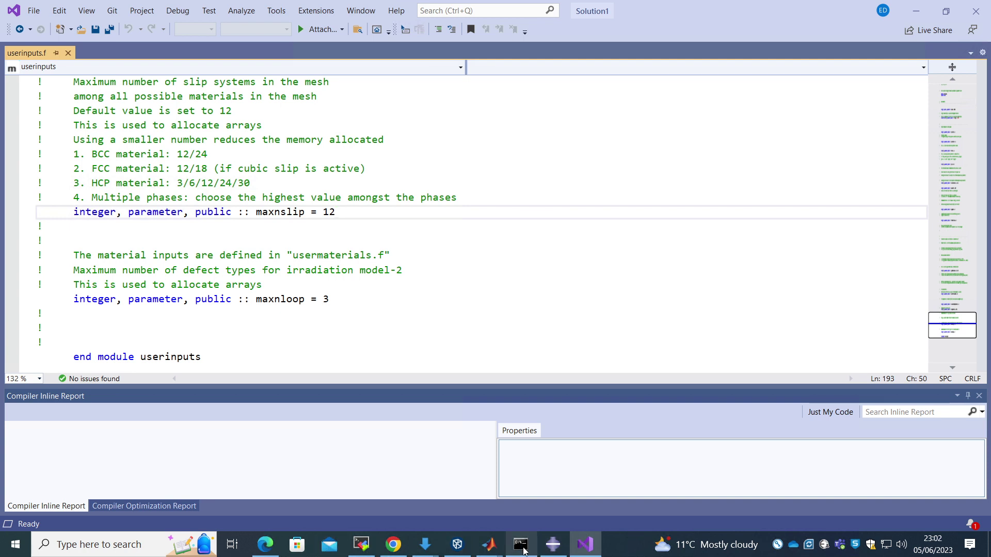
Switch to the Step-3 Abaqus folder in File Explorer and open the usermaterials Fortran file in Visual Studio
left_click(435, 549)
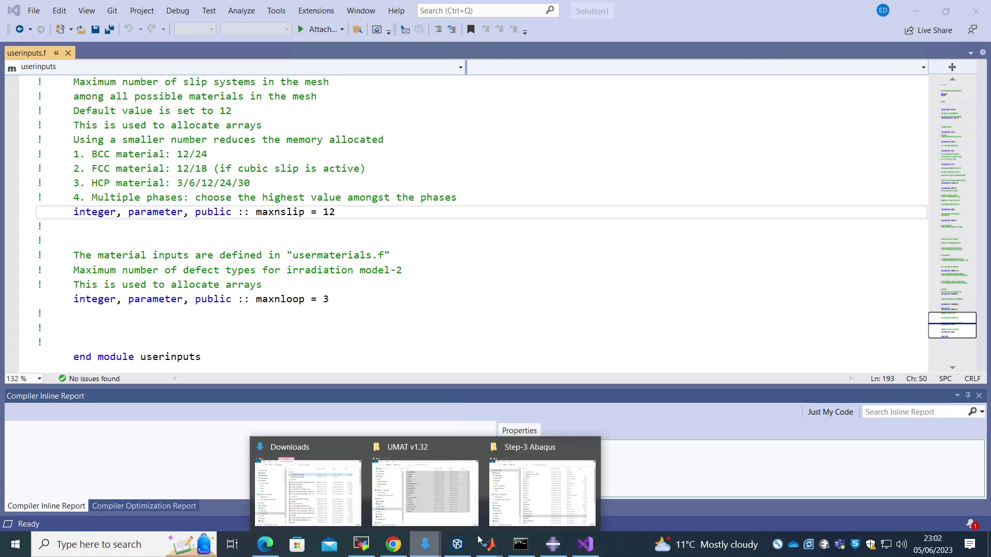
left_click(544, 498)
scroll(532, 416, "down", 2)
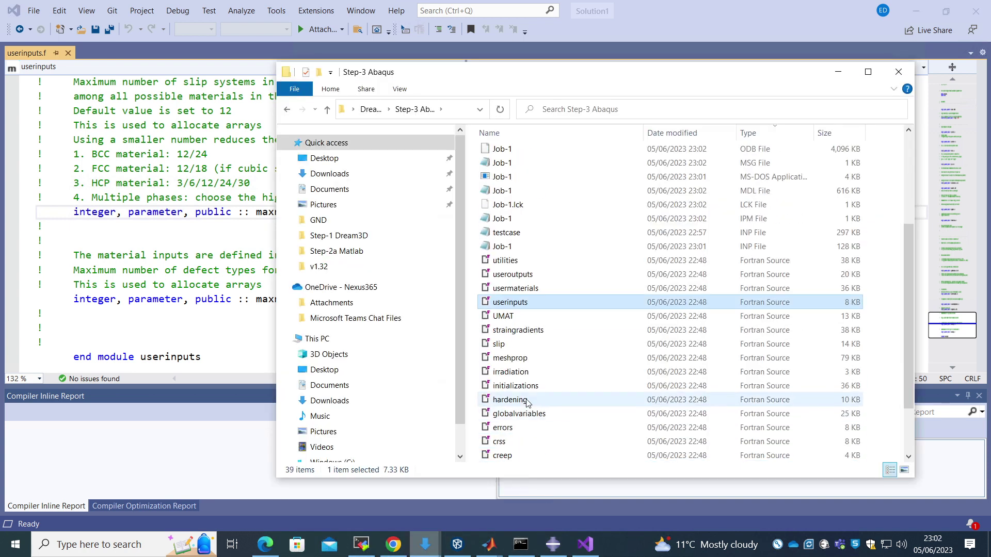
left_click(514, 288)
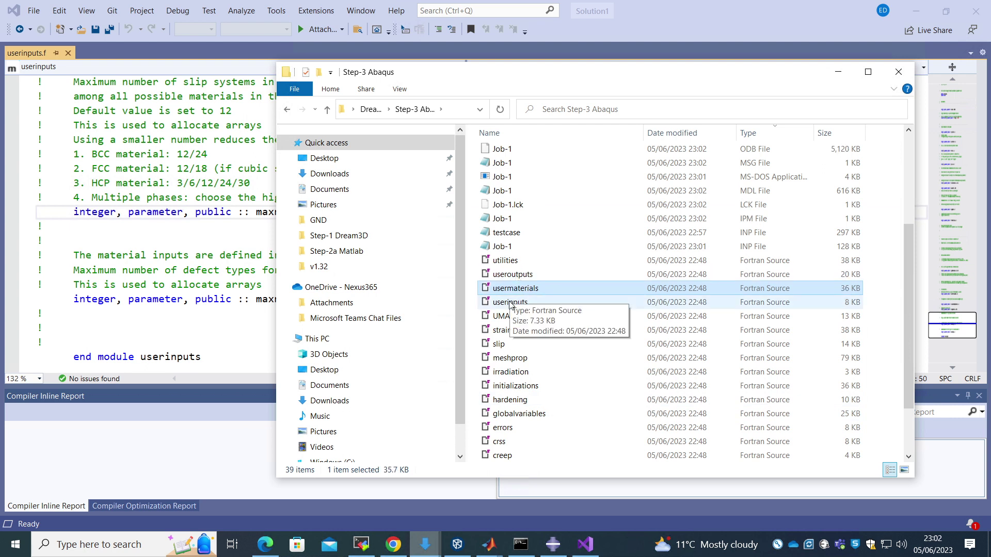
left_click(511, 302)
left_click(512, 274)
left_click(512, 291)
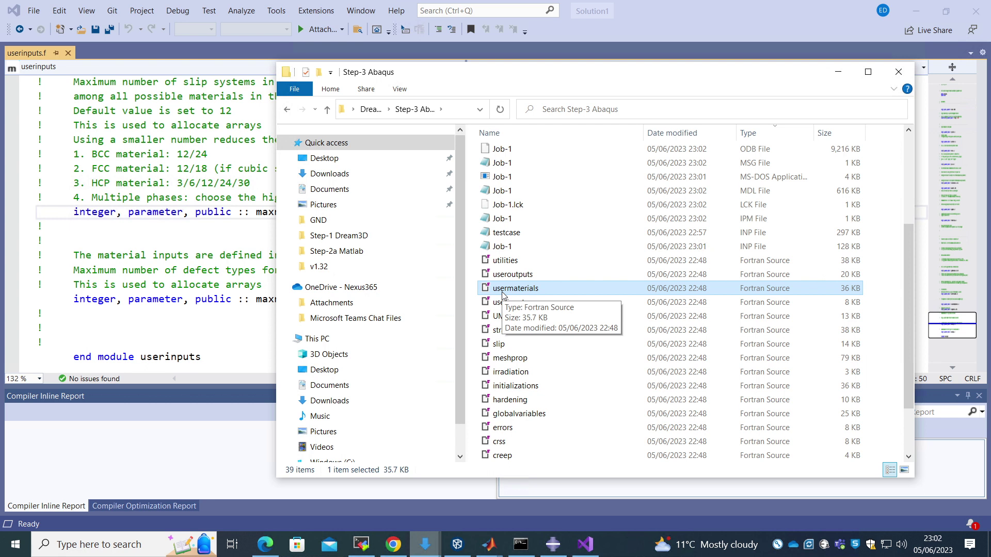
left_click_drag(503, 295, 157, 68)
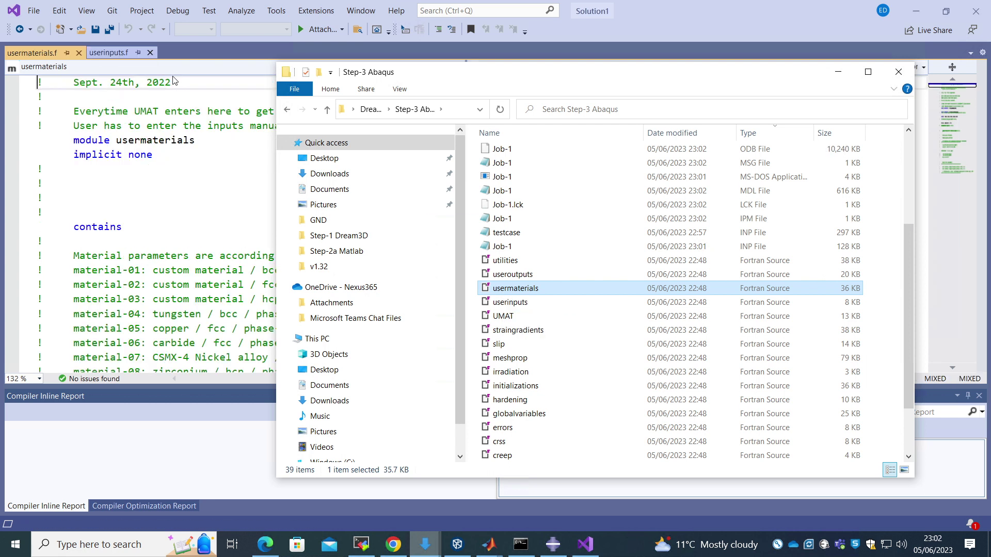
left_click(174, 120)
Examine the material ID list and the custom fcc material (case 2) in usermaterials.f, including its phase id, slip model and slip parameters
scroll(329, 260, "down", 2)
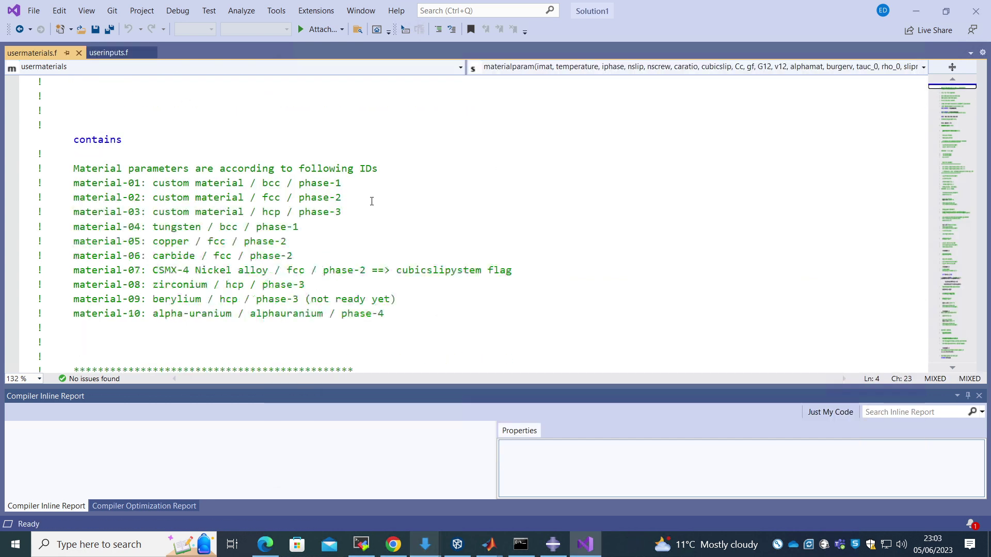
left_click_drag(367, 195, 36, 197)
scroll(346, 300, "down", 15)
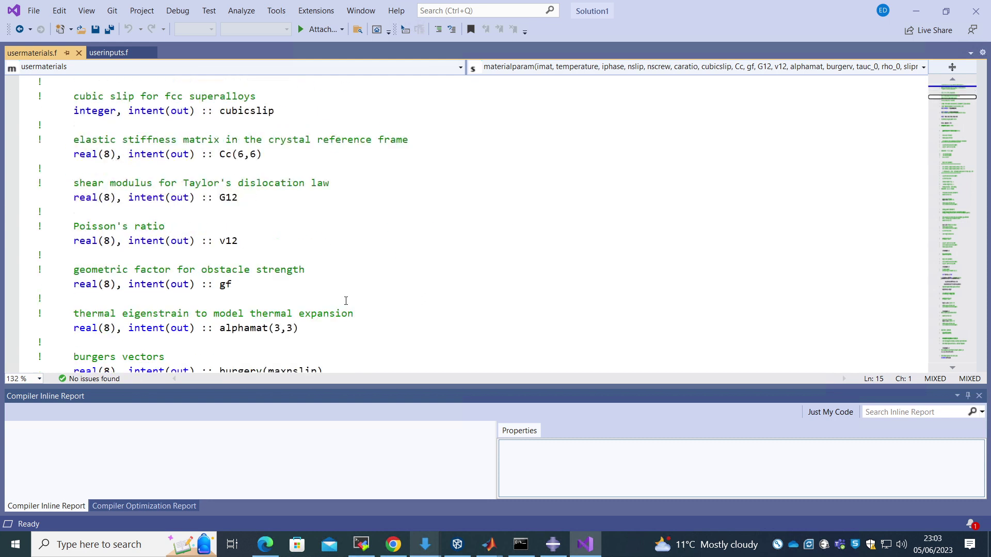
scroll(345, 301, "down", 20)
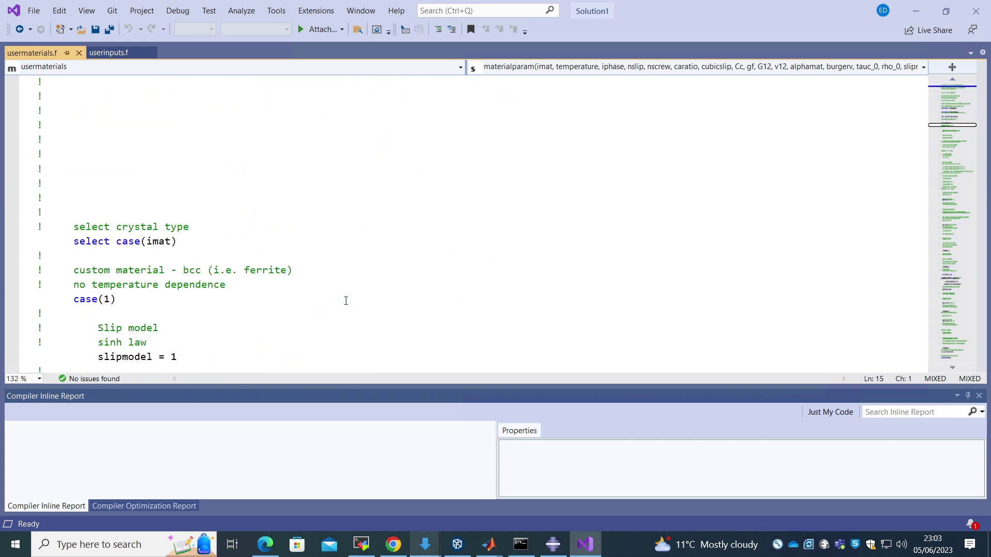
scroll(346, 300, "down", 20)
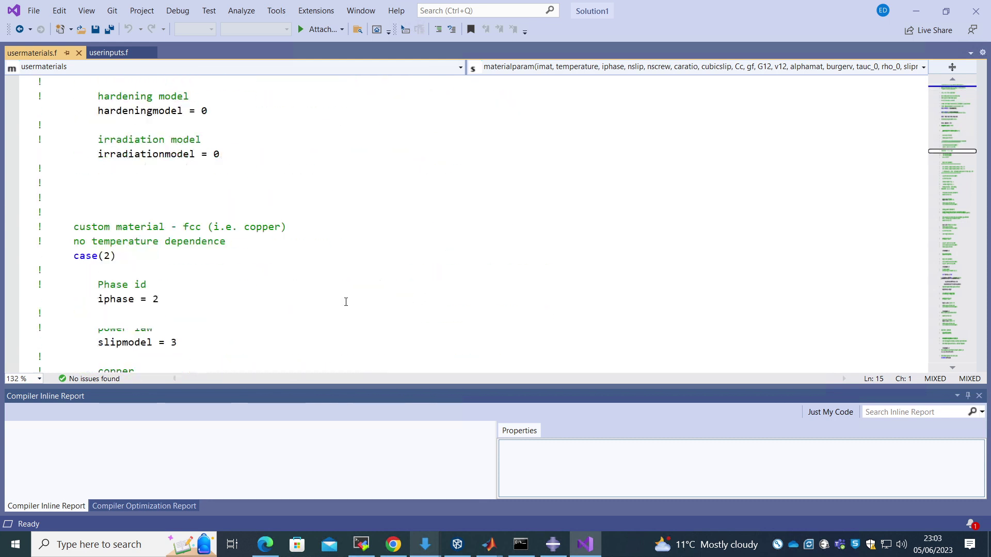
left_click_drag(30, 183, 382, 323)
scroll(385, 324, "down", 1)
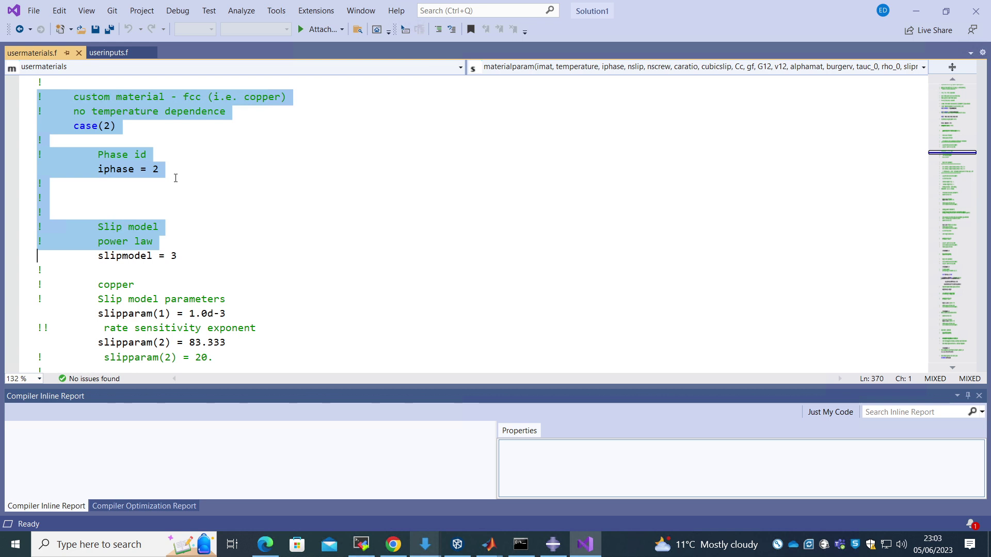
left_click_drag(175, 169, 21, 155)
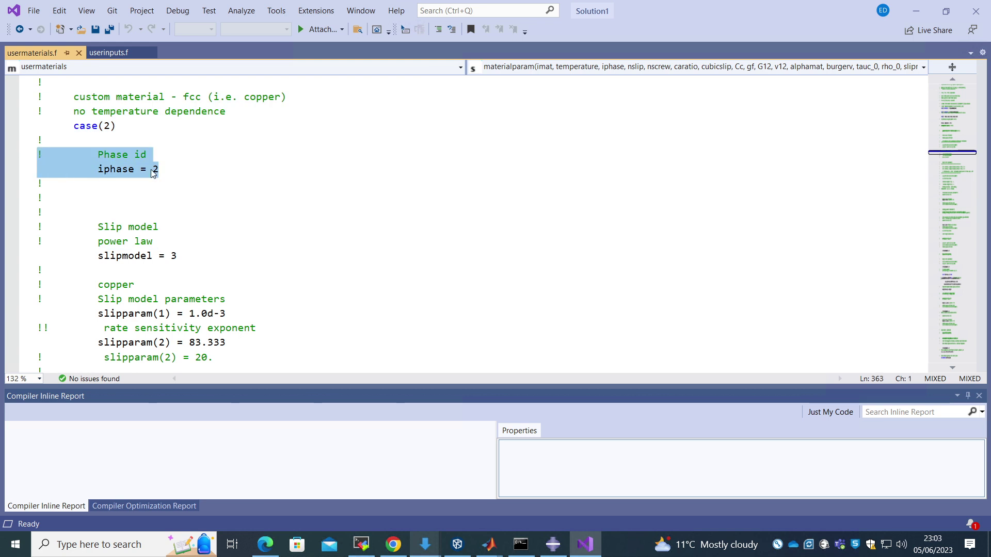
left_click_drag(192, 258, 20, 230)
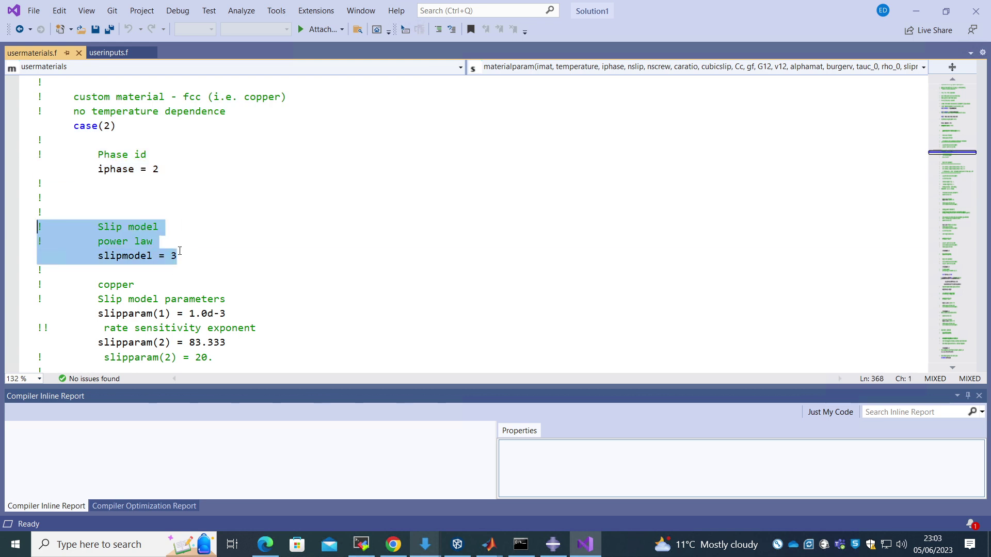
left_click_drag(249, 345, 10, 301)
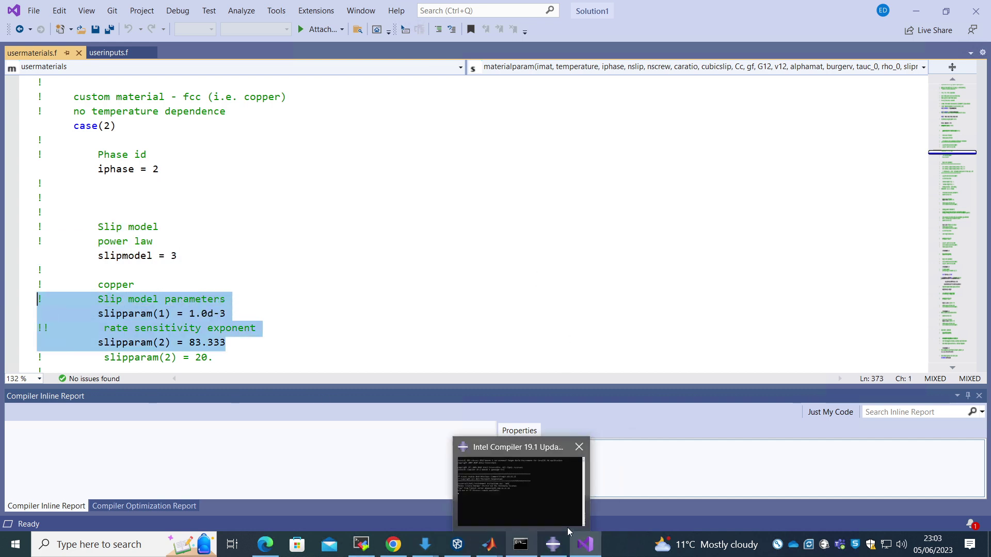
Switch to the UMAT v1.32 folder in File Explorer and open the useroutputs Fortran file in Visual Studio
left_click(559, 553)
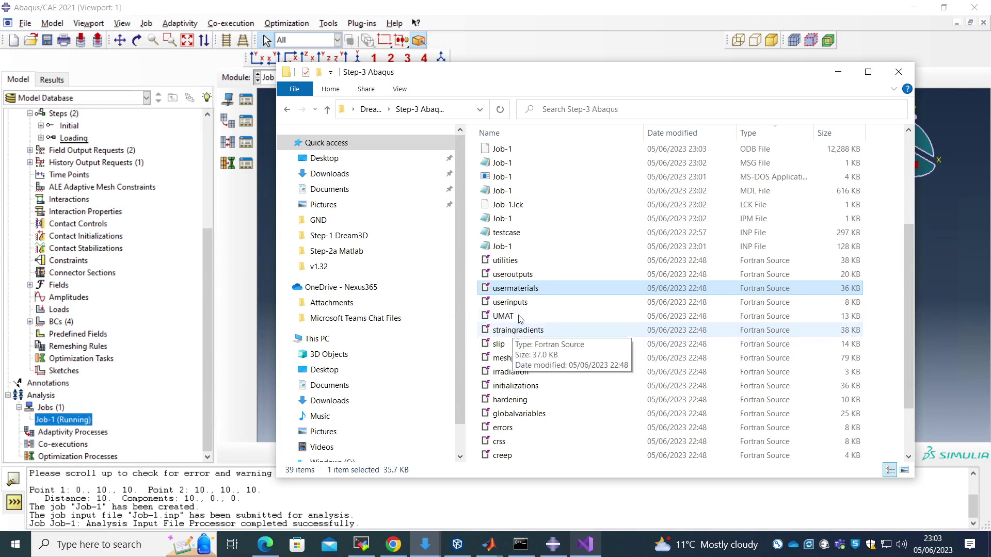
left_click(514, 274)
left_click(585, 544)
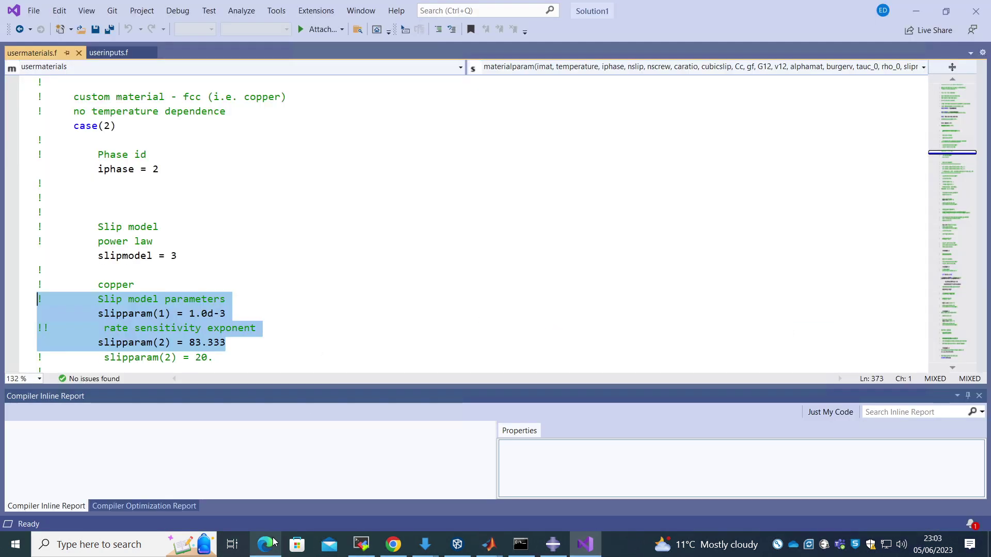
mouse_move(434, 549)
left_click(423, 483)
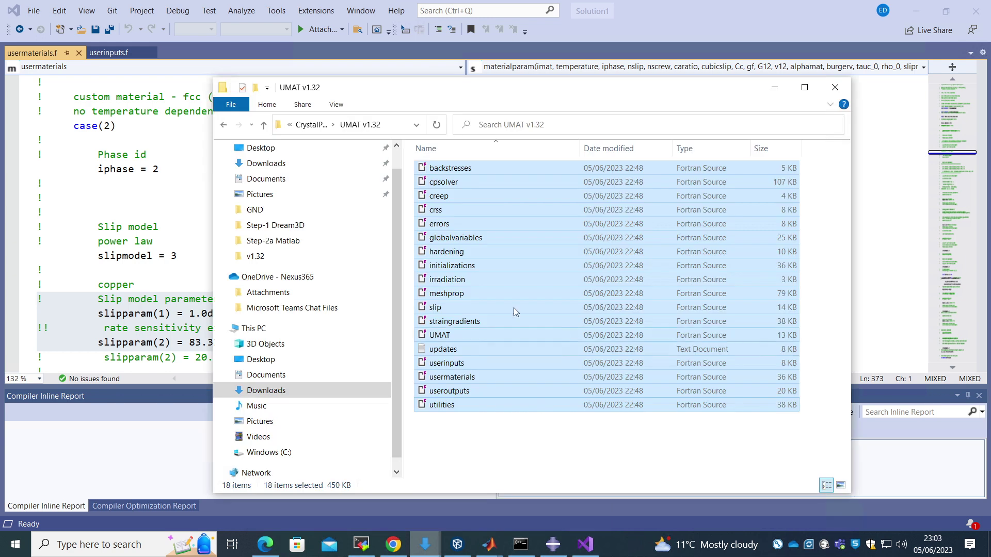
left_click(440, 403)
left_click_drag(443, 391, 225, 53)
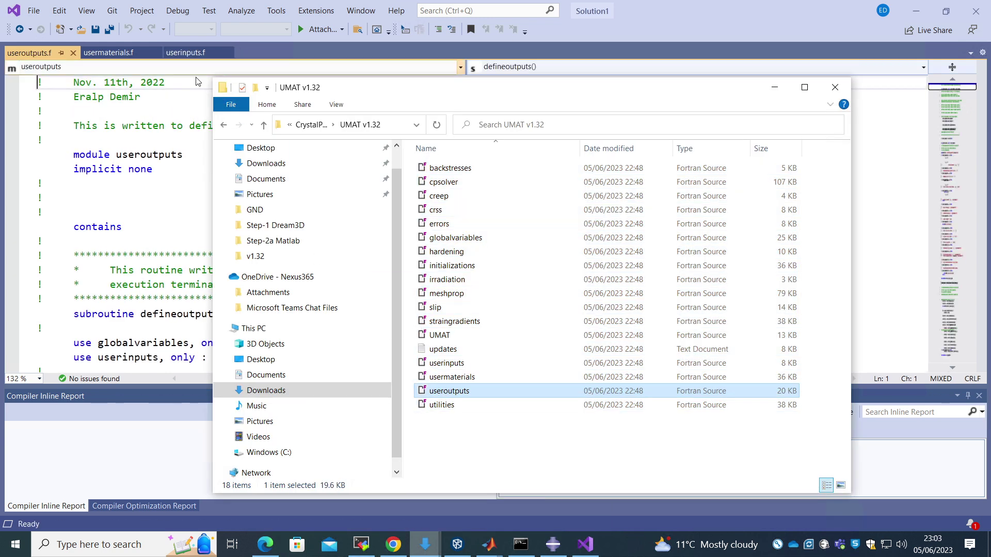
Examine the state-variable output flags in useroutputs.f, particularly total slip per slip system (statev_gammasum), and minimize Visual Studio
scroll(173, 144, "down", 2)
scroll(173, 145, "down", 12)
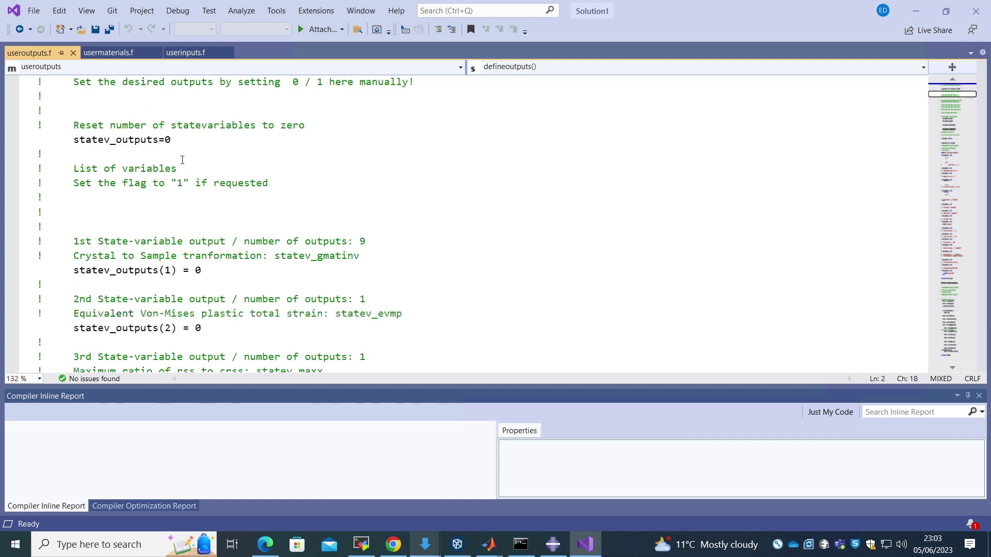
scroll(187, 166, "down", 11)
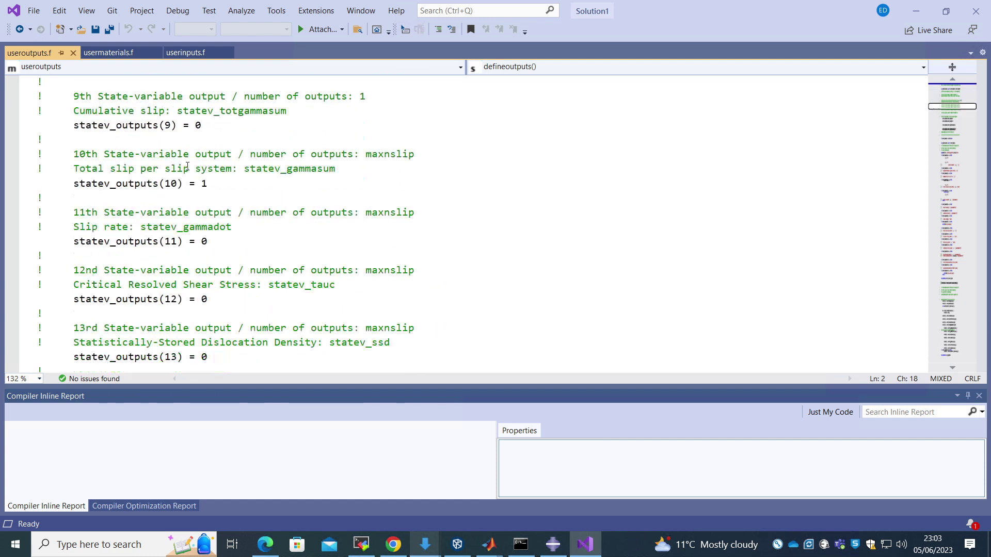
left_click(208, 185)
left_click_drag(208, 184, 30, 142)
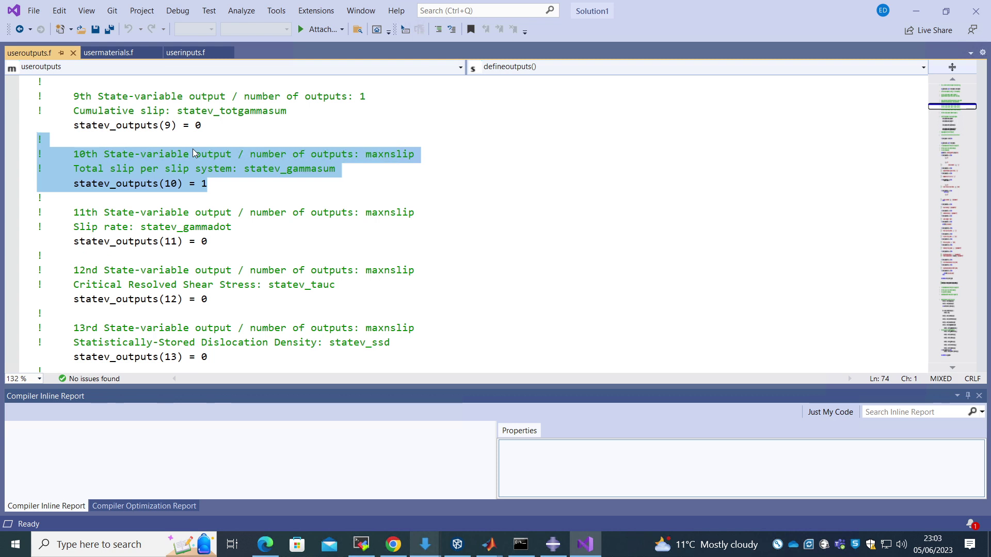
scroll(232, 258, "down", 3)
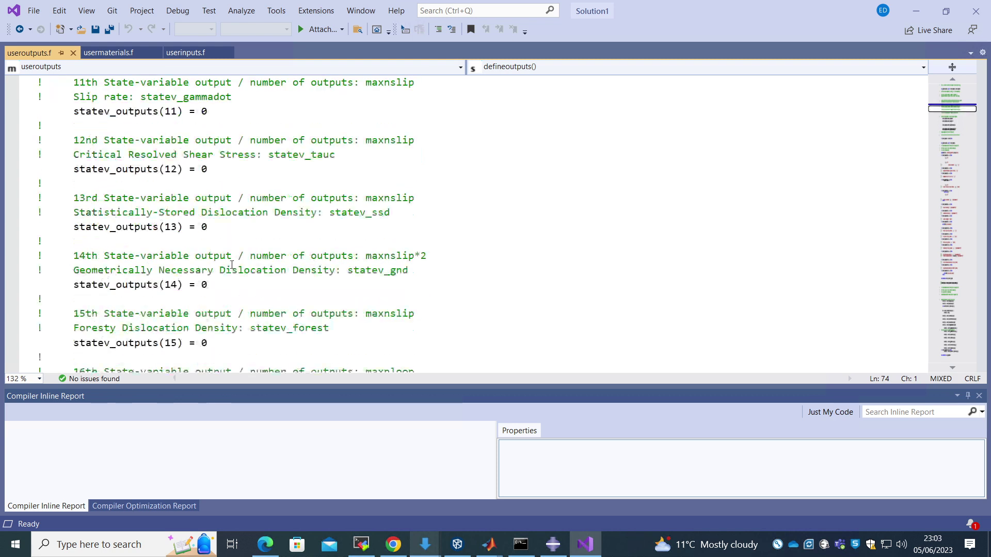
scroll(232, 264, "up", 1)
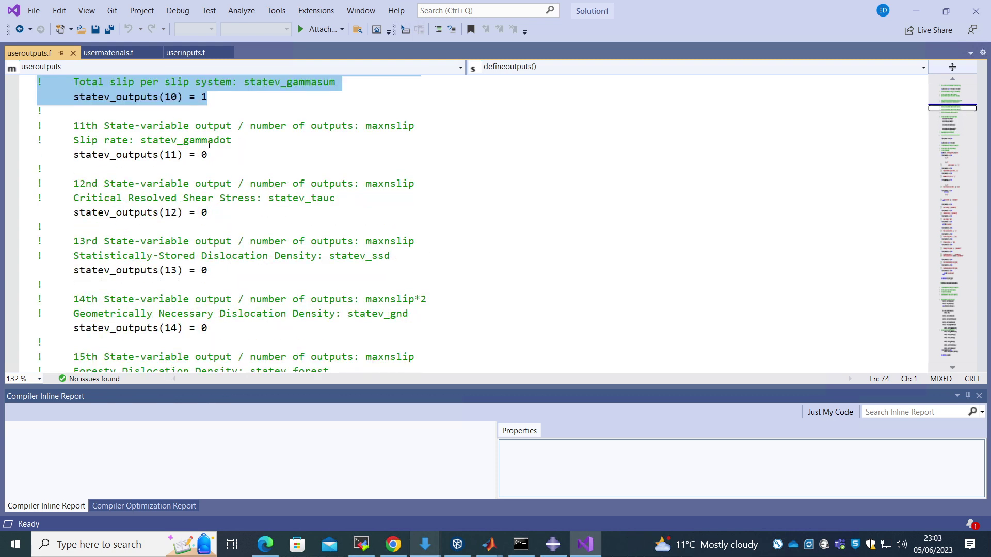
left_click(916, 11)
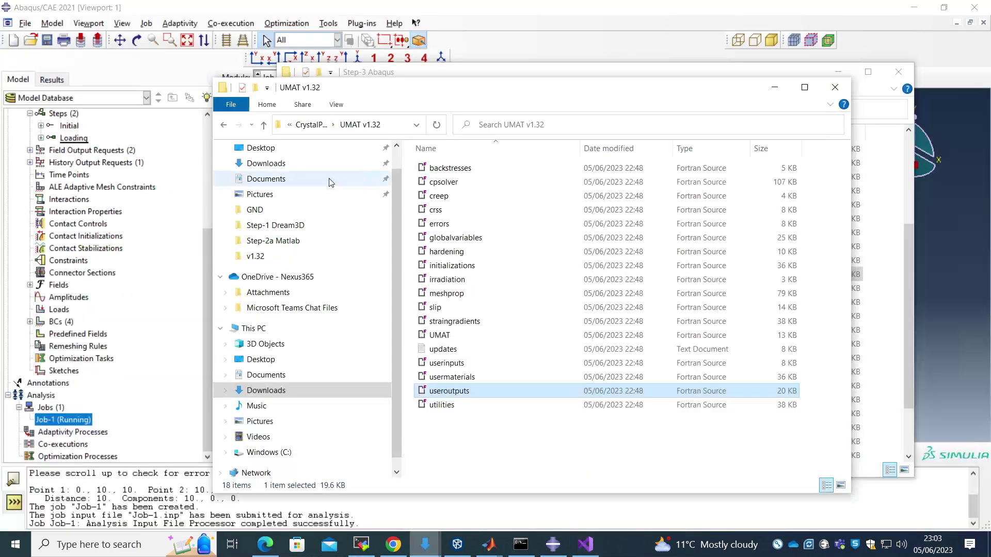
Check the progress of the running Job-1 in its job monitor and dismiss the monitor
right_click(83, 426)
left_click(139, 481)
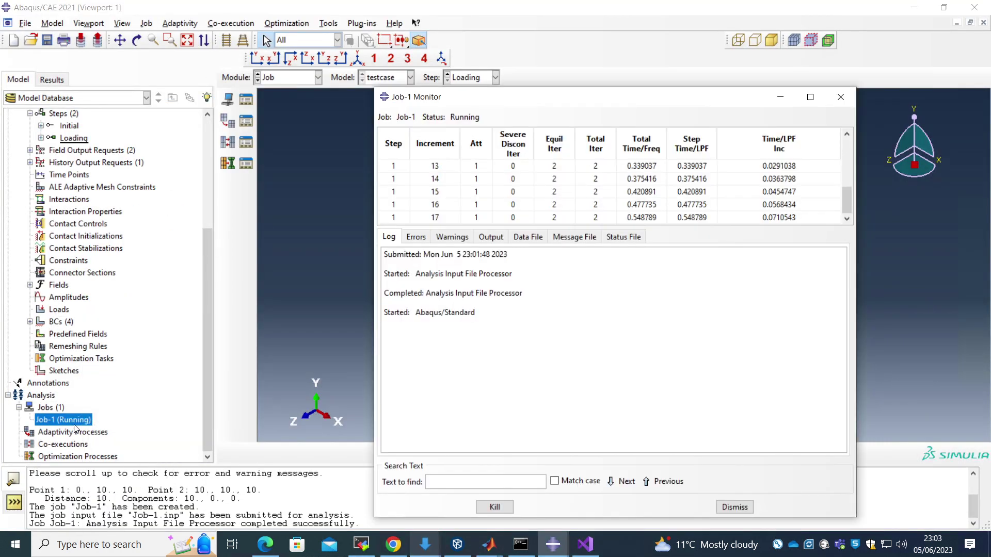
left_click(734, 508)
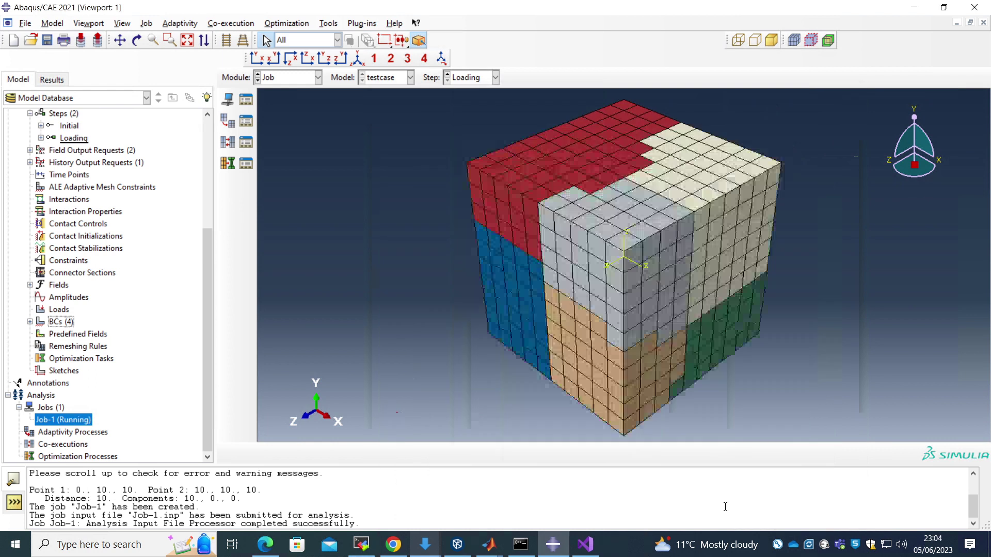
Open the Job-1 results in the Visualization module and plot the stress contours on the deformed shape
right_click(65, 422)
left_click(115, 499)
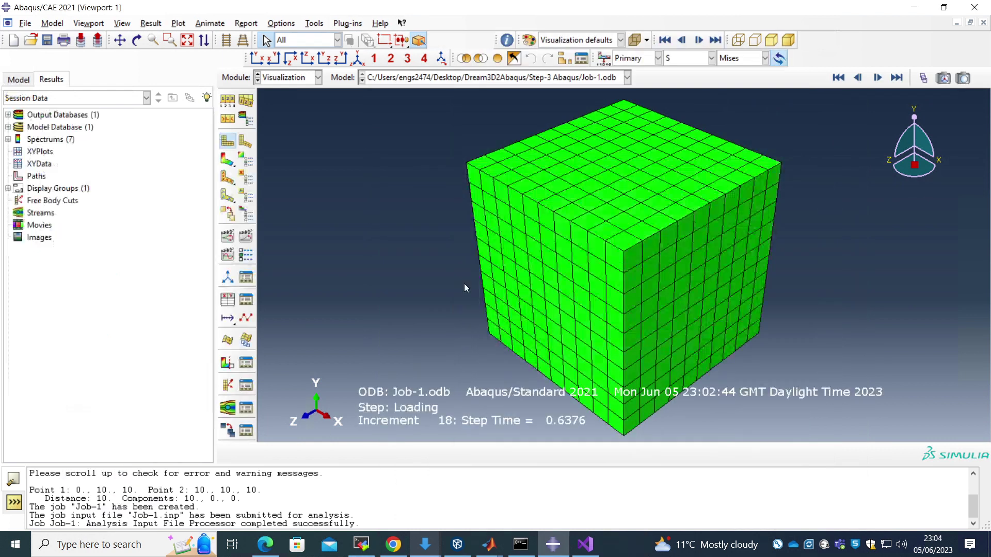
left_click(228, 159)
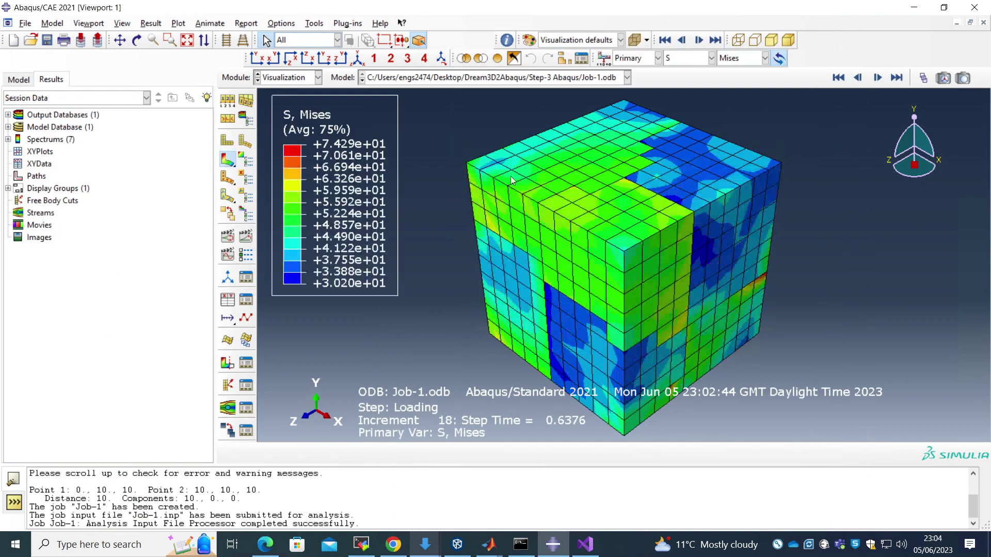
Display the contours of state variable SDV1 as the primary variable and switch the plot to SDV4
left_click(710, 59)
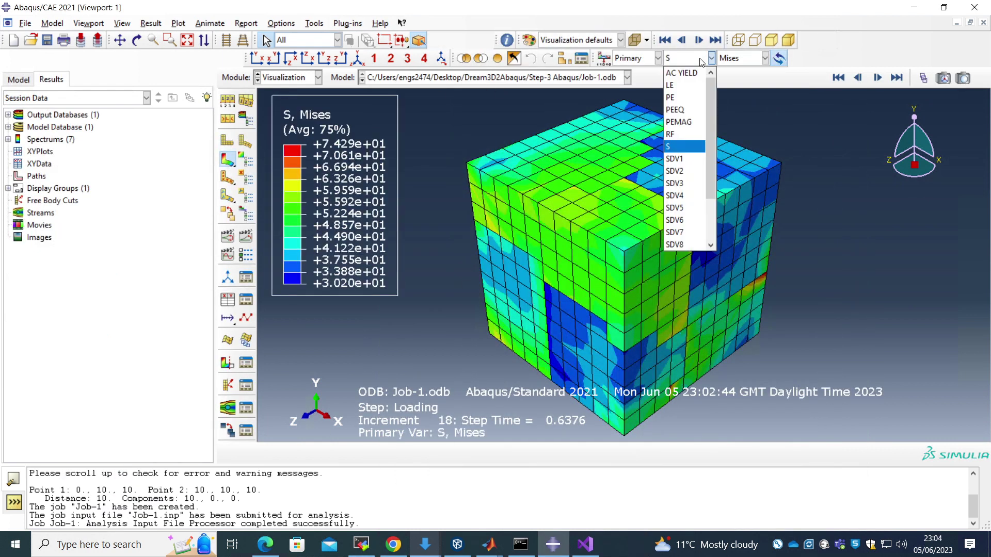
left_click(677, 159)
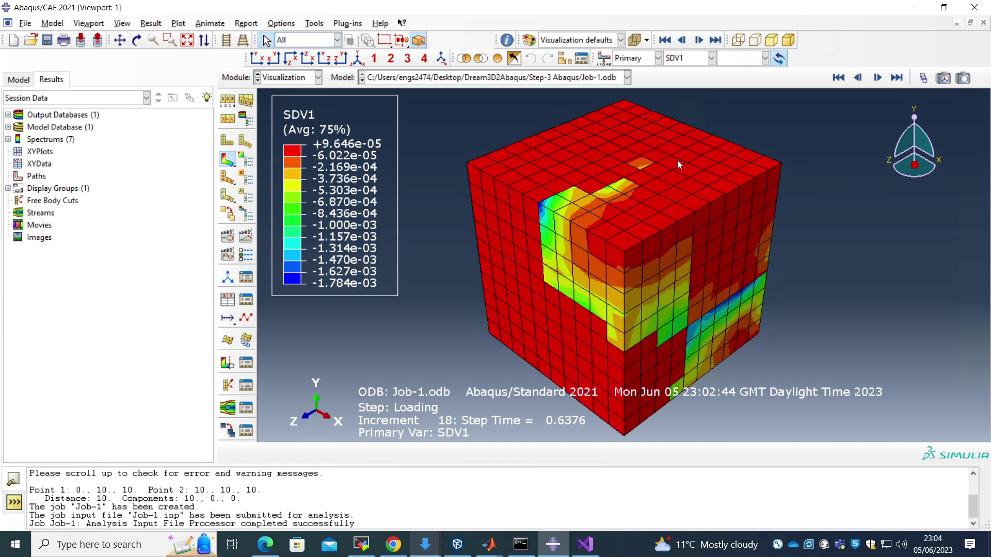
left_click(683, 59)
left_click(682, 202)
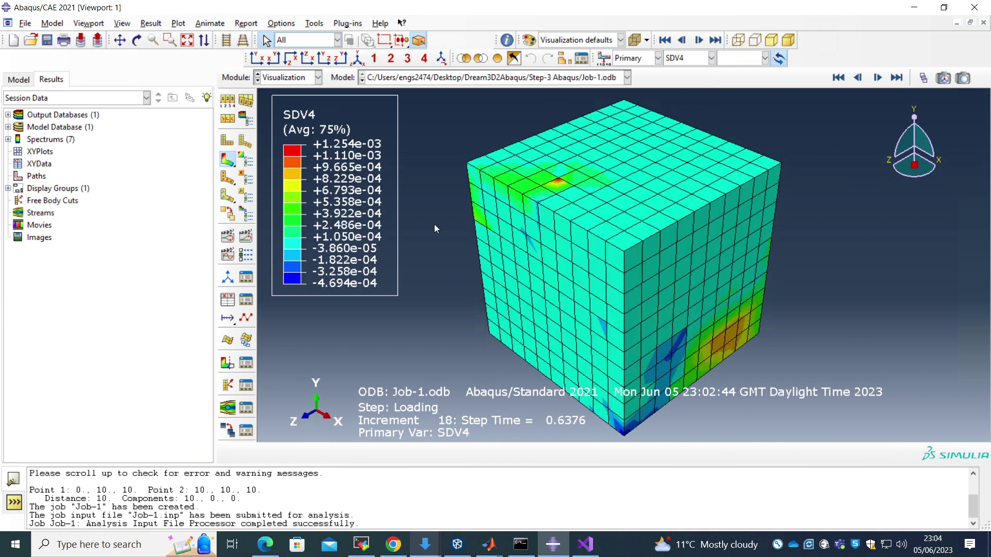
Switch to Chrome and show the TarletonGroup/CrystalPlasticity repository page on GitHub
mouse_move(558, 546)
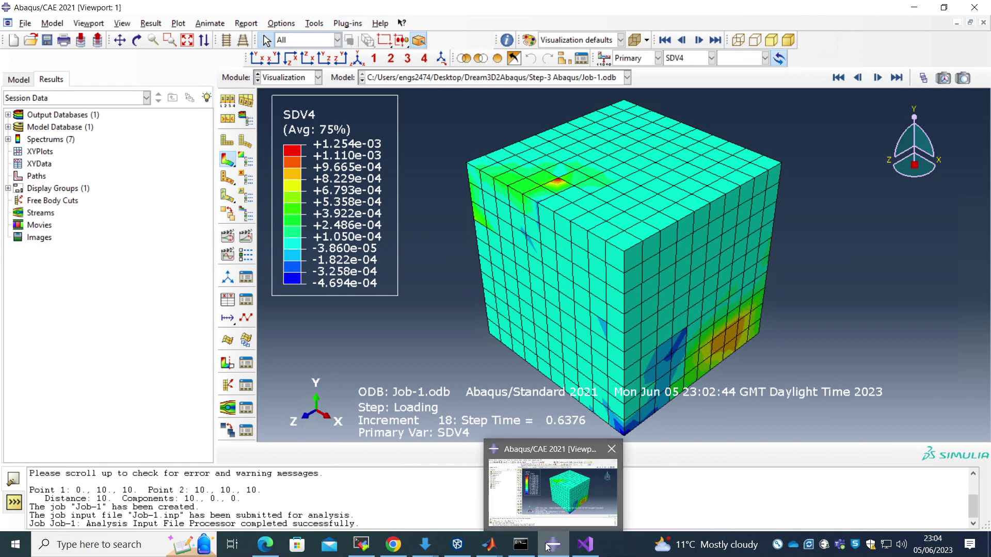
left_click(404, 547)
left_click(122, 17)
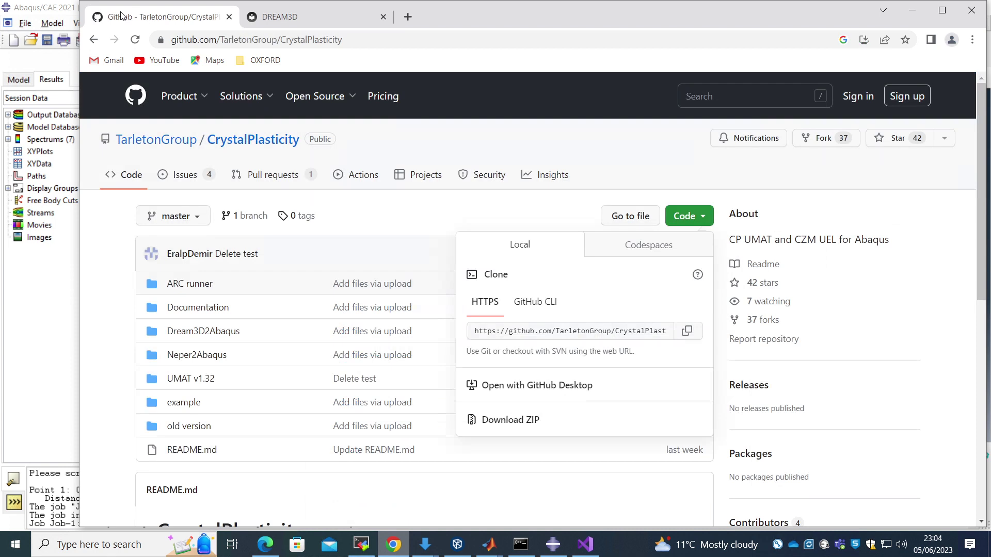